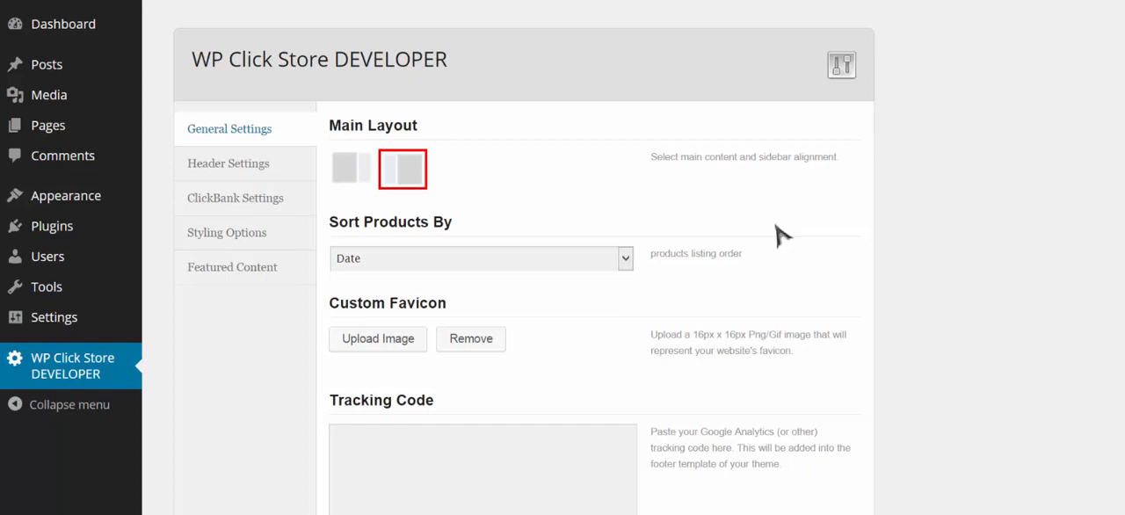
- Set the main layout to content with the sidebar on its right side and save the general settings
{"action": "left_click", "coordinate": [356, 174]}
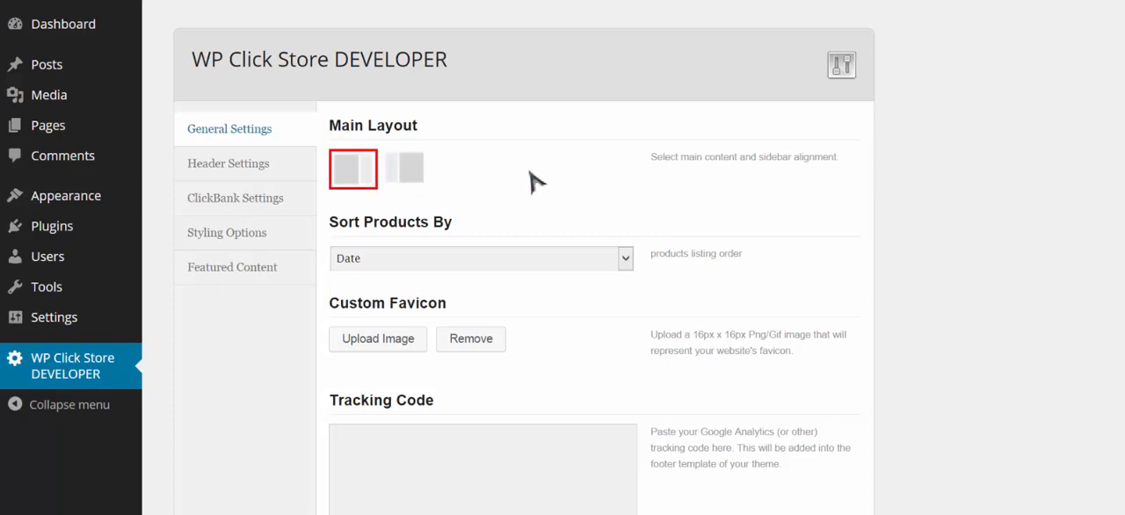
{"action": "scroll", "coordinate": [571, 202], "scroll_direction": "down", "scroll_amount": 1}
{"action": "scroll", "coordinate": [575, 211], "scroll_direction": "down", "scroll_amount": 5}
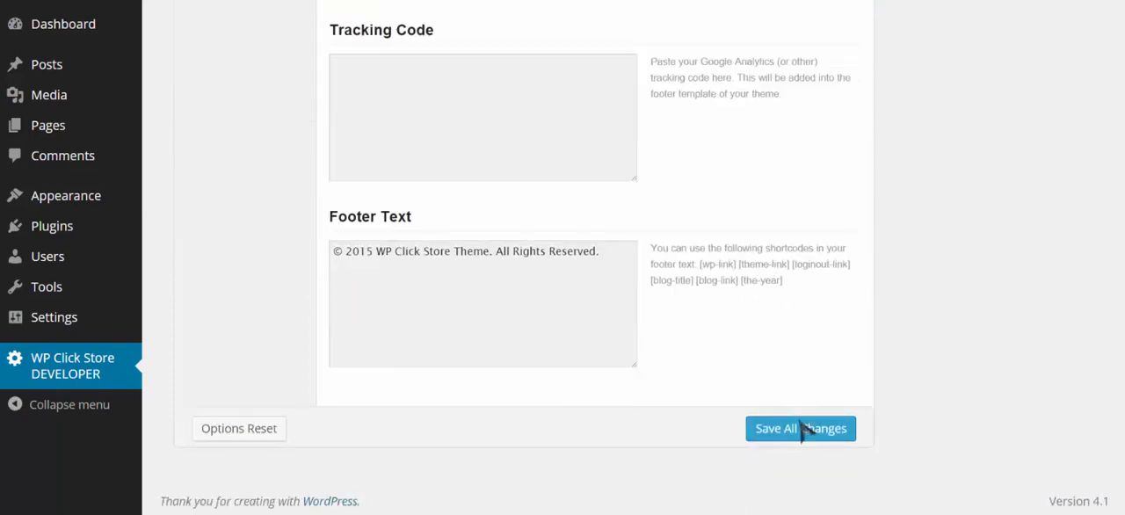
{"action": "left_click", "coordinate": [807, 431]}
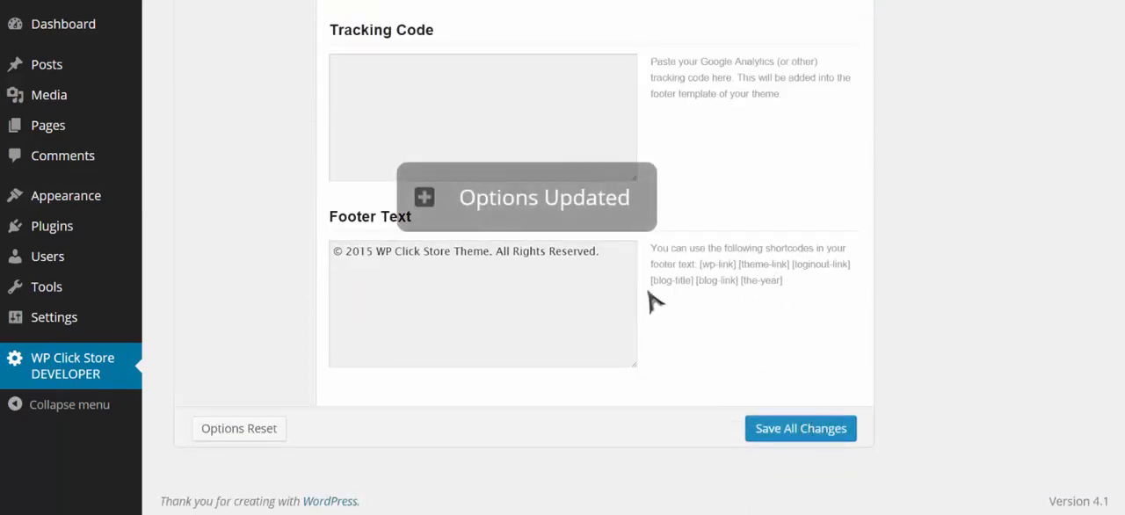
- Upload the demo-header image as the theme's custom header and save the header settings
{"action": "scroll", "coordinate": [650, 301], "scroll_direction": "up", "scroll_amount": 6}
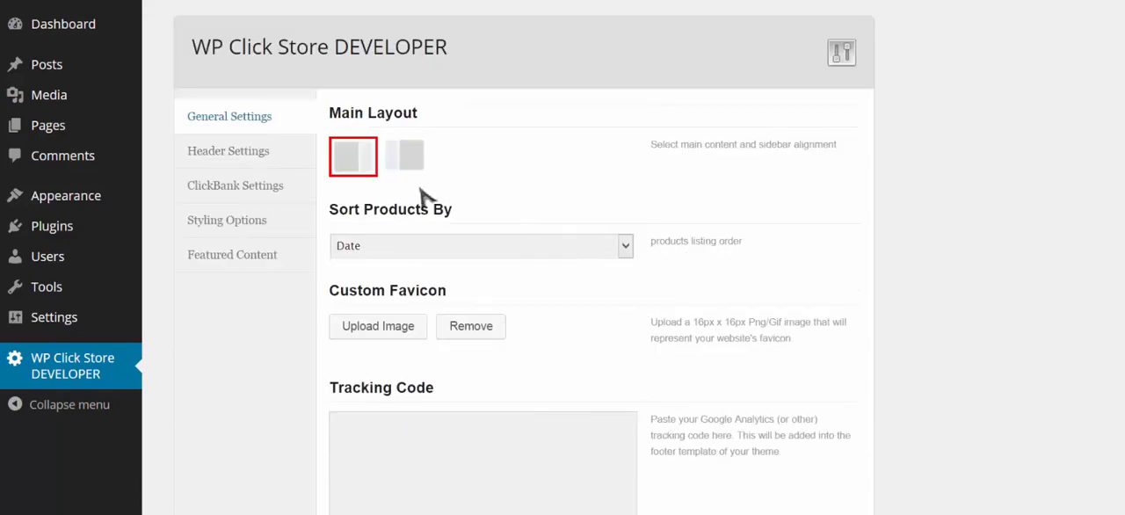
{"action": "left_click", "coordinate": [259, 156]}
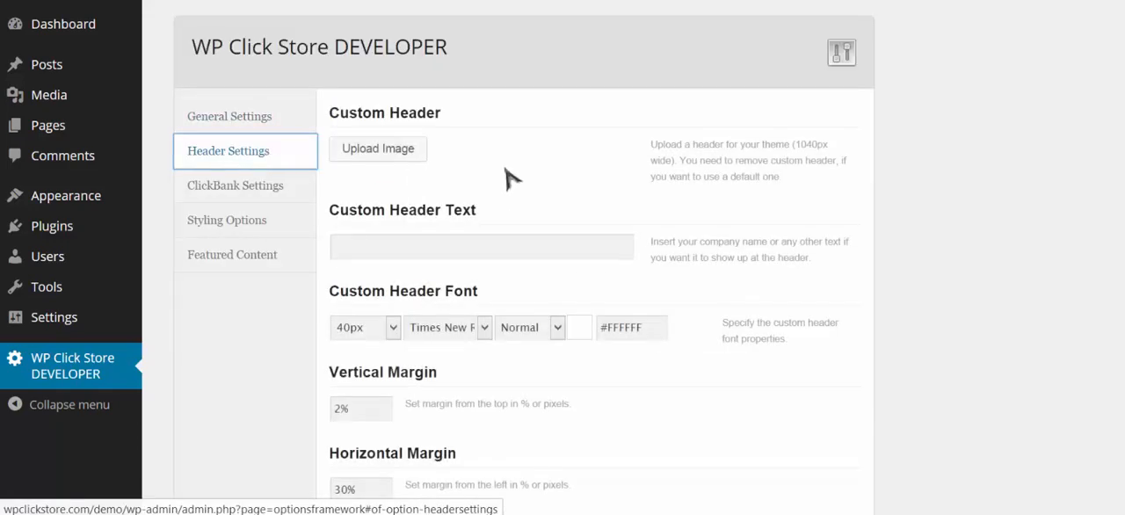
{"action": "left_click", "coordinate": [399, 147]}
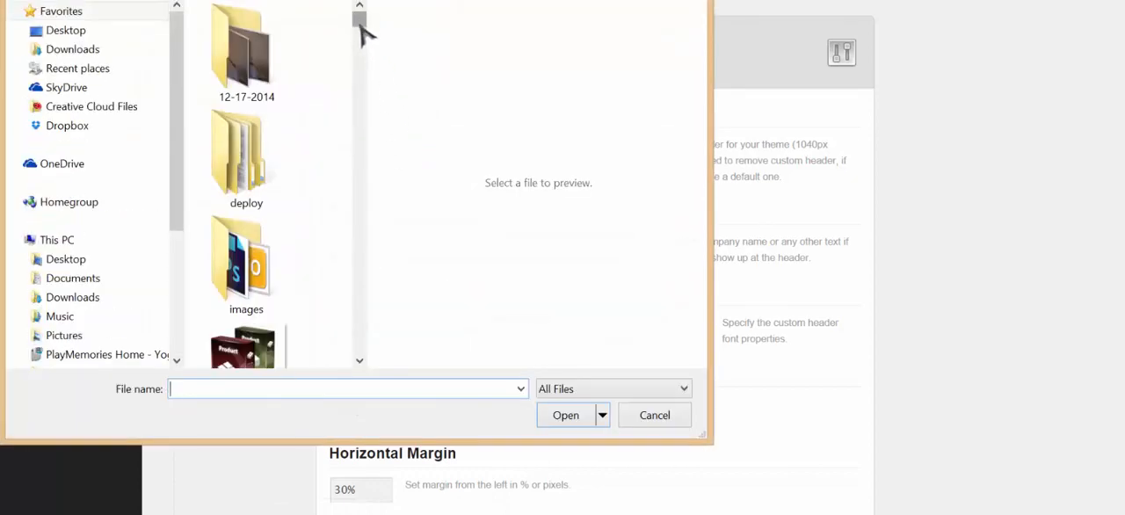
{"action": "left_click_drag", "start_coordinate": [365, 33], "coordinate": [369, 146]}
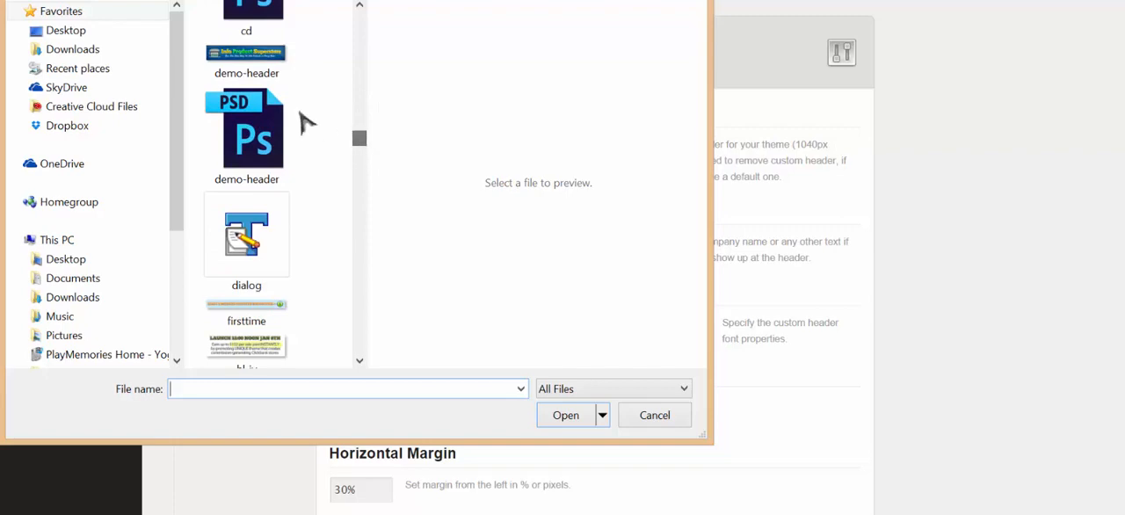
{"action": "left_click", "coordinate": [271, 71]}
{"action": "left_click", "coordinate": [563, 415]}
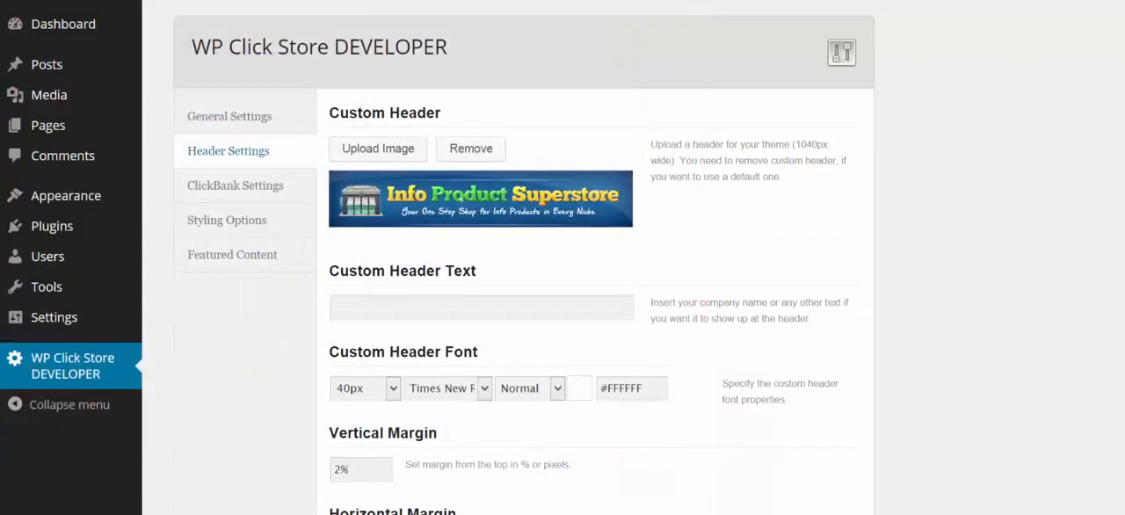
{"action": "scroll", "coordinate": [524, 257], "scroll_direction": "down", "scroll_amount": 15}
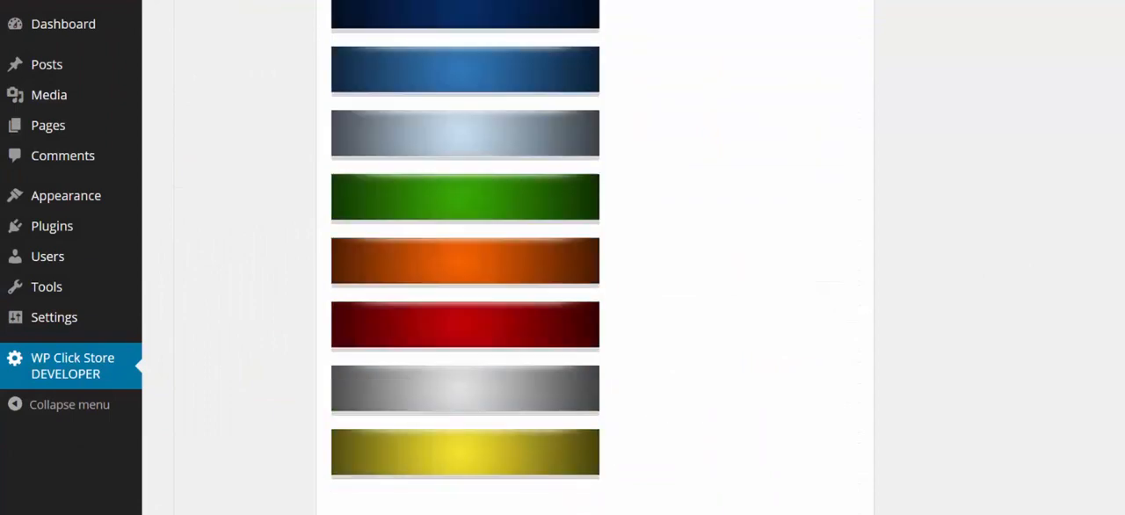
{"action": "scroll", "coordinate": [524, 257], "scroll_direction": "down", "scroll_amount": 3}
{"action": "left_click", "coordinate": [816, 428]}
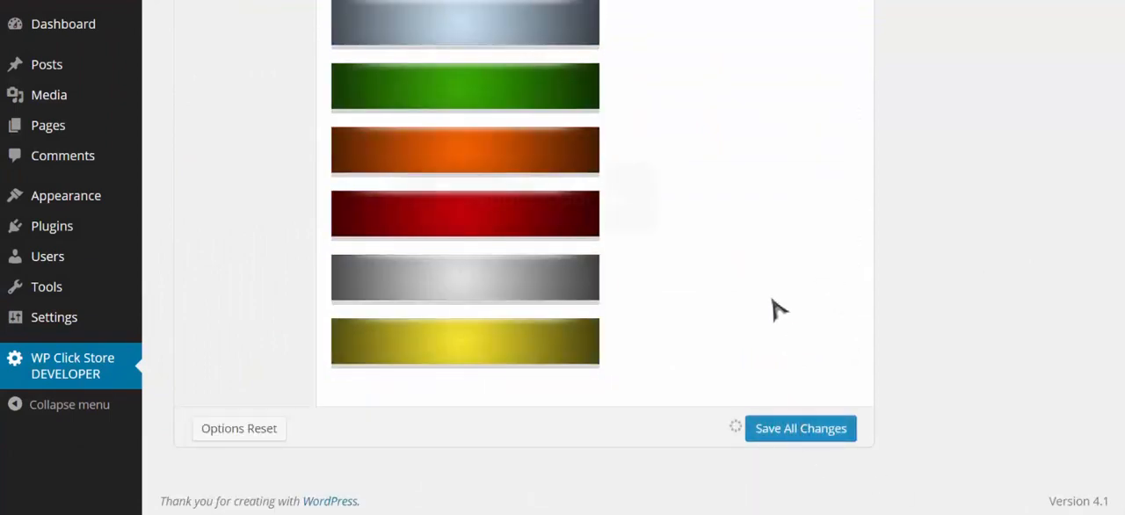
- Choose the Orange skin in the theme's styling options and save the changes
{"action": "scroll", "coordinate": [269, 202], "scroll_direction": "up", "scroll_amount": 13}
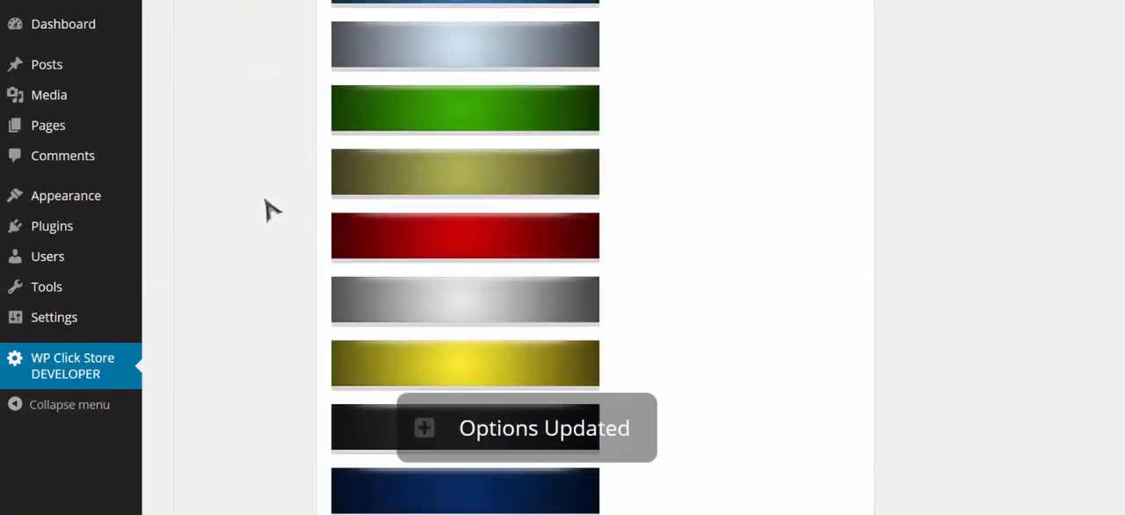
{"action": "scroll", "coordinate": [269, 212], "scroll_direction": "up", "scroll_amount": 15}
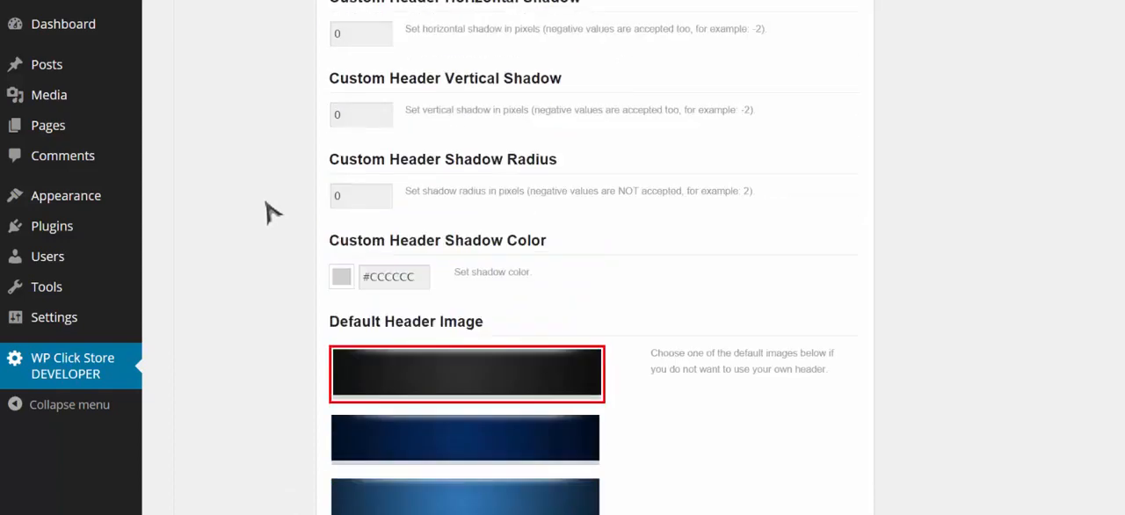
{"action": "scroll", "coordinate": [269, 212], "scroll_direction": "up", "scroll_amount": 2}
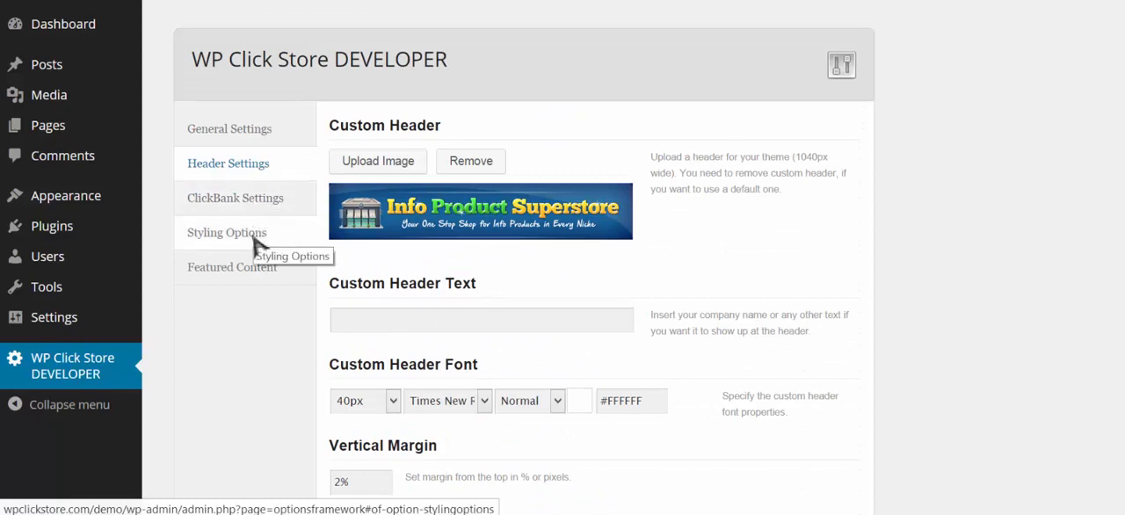
{"action": "left_click", "coordinate": [255, 235]}
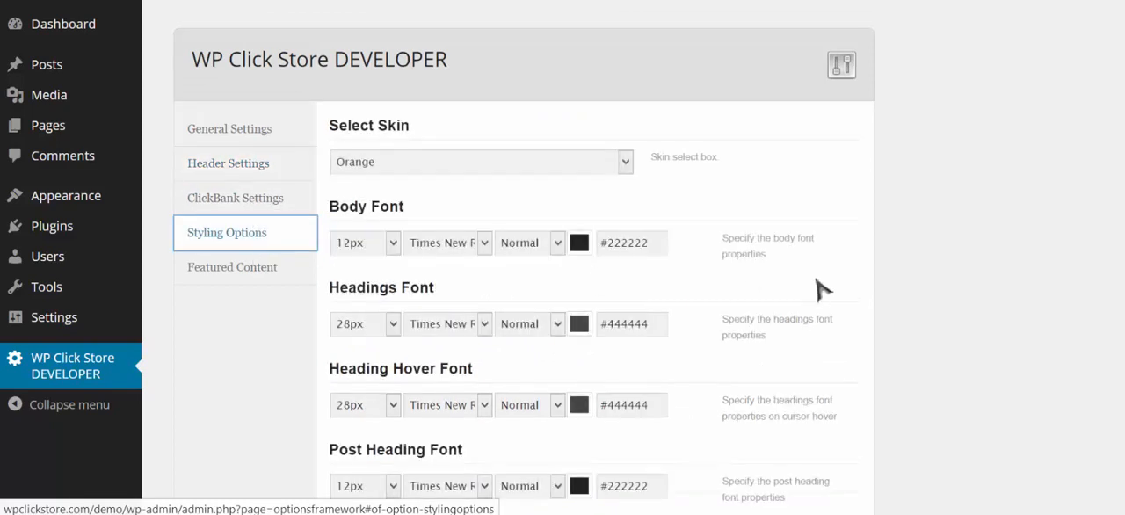
{"action": "left_click", "coordinate": [625, 162]}
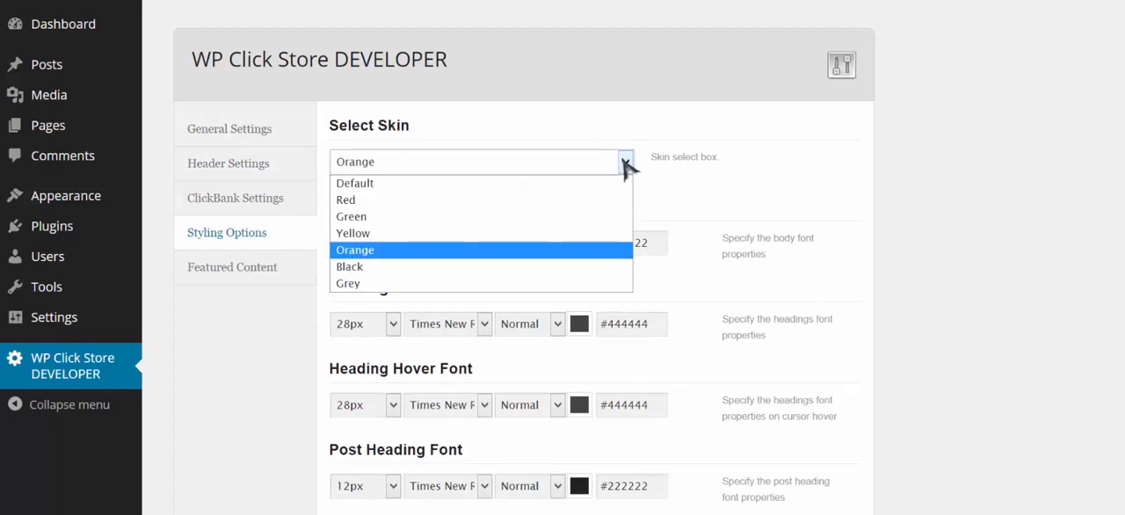
{"action": "left_click", "coordinate": [413, 252]}
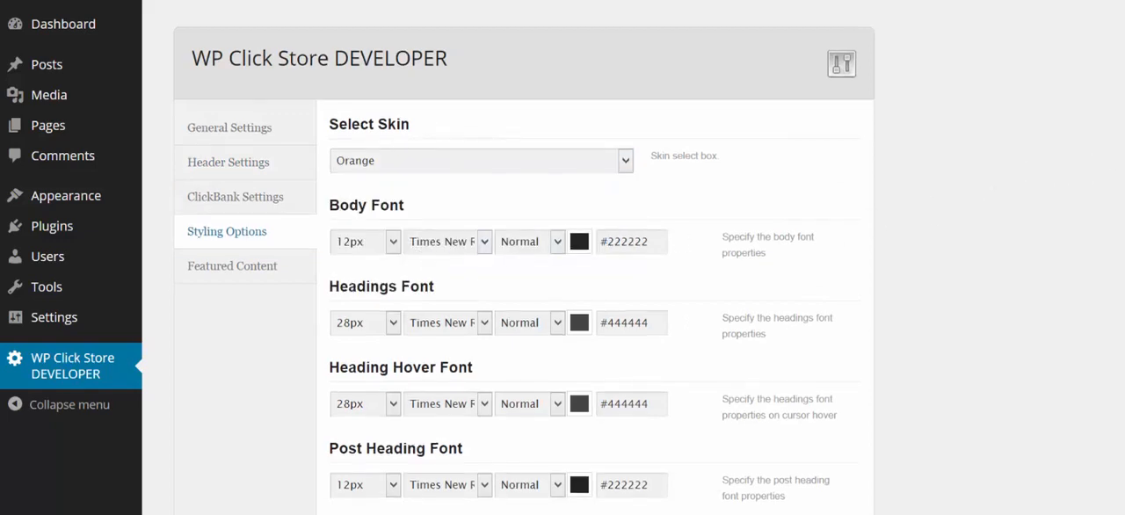
{"action": "scroll", "coordinate": [840, 428], "scroll_direction": "down", "scroll_amount": 7}
{"action": "left_click", "coordinate": [818, 429]}
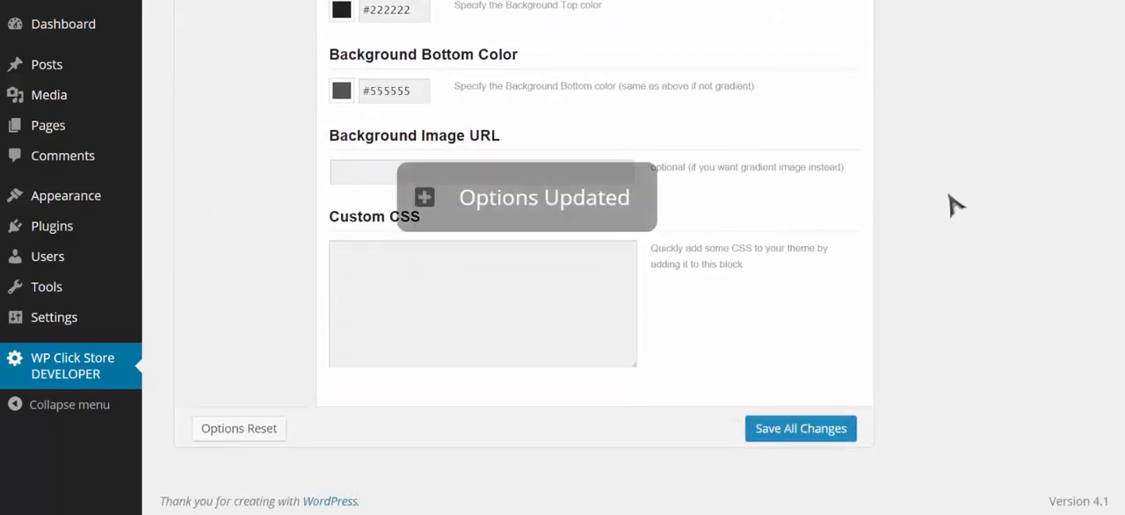
- Insert the welcome_4 image from the file manager into the theme's Featured Content
{"action": "scroll", "coordinate": [956, 205], "scroll_direction": "up", "scroll_amount": 3}
{"action": "scroll", "coordinate": [948, 208], "scroll_direction": "up", "scroll_amount": 4}
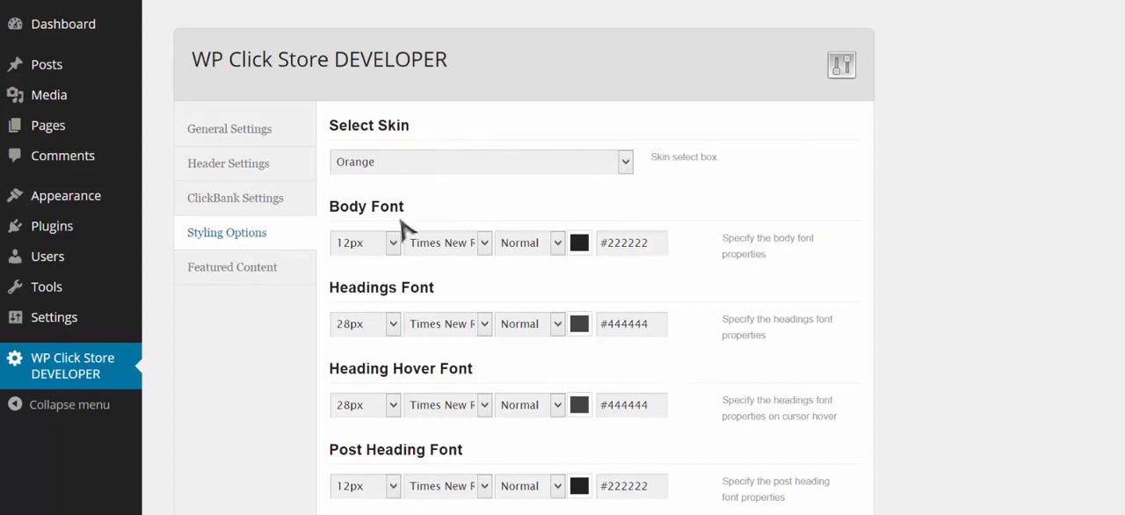
{"action": "left_click", "coordinate": [259, 282]}
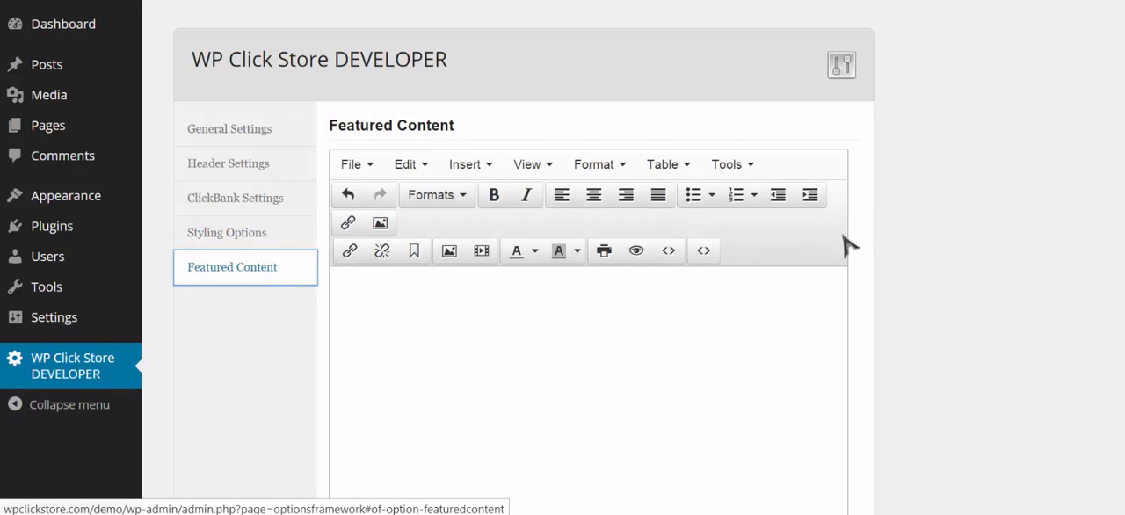
{"action": "scroll", "coordinate": [756, 278], "scroll_direction": "down", "scroll_amount": 1}
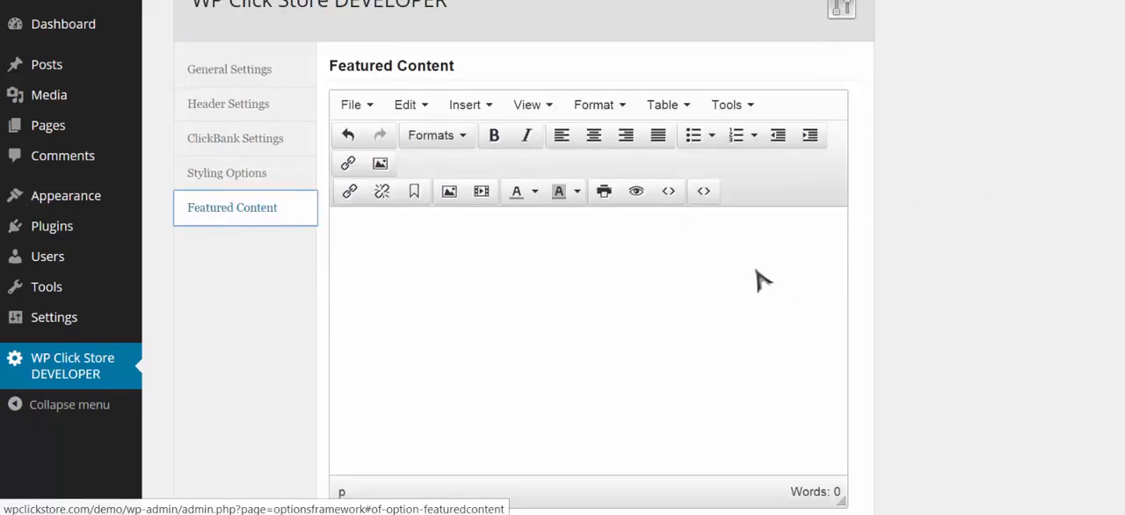
{"action": "left_click", "coordinate": [448, 194]}
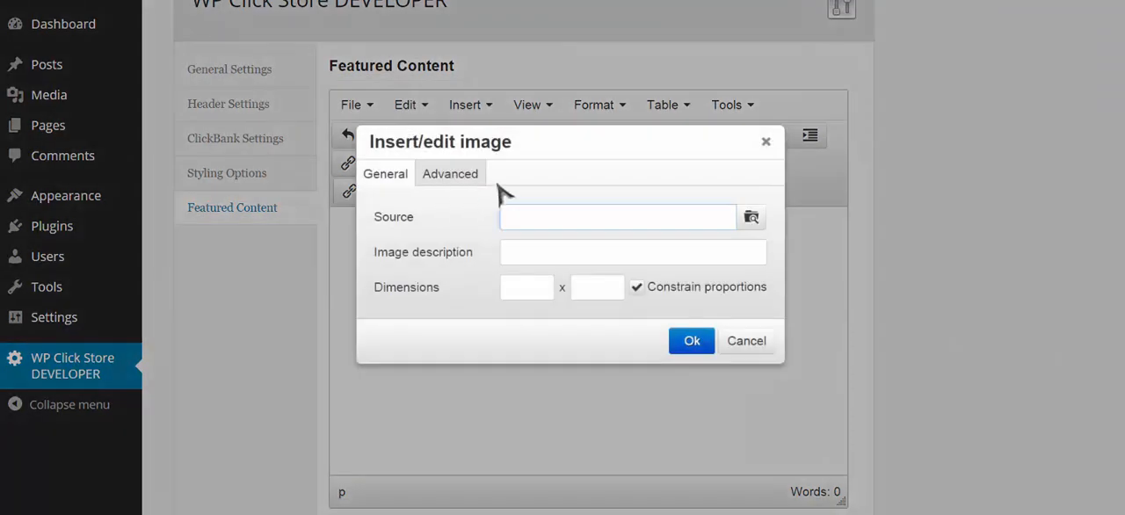
{"action": "left_click", "coordinate": [752, 222]}
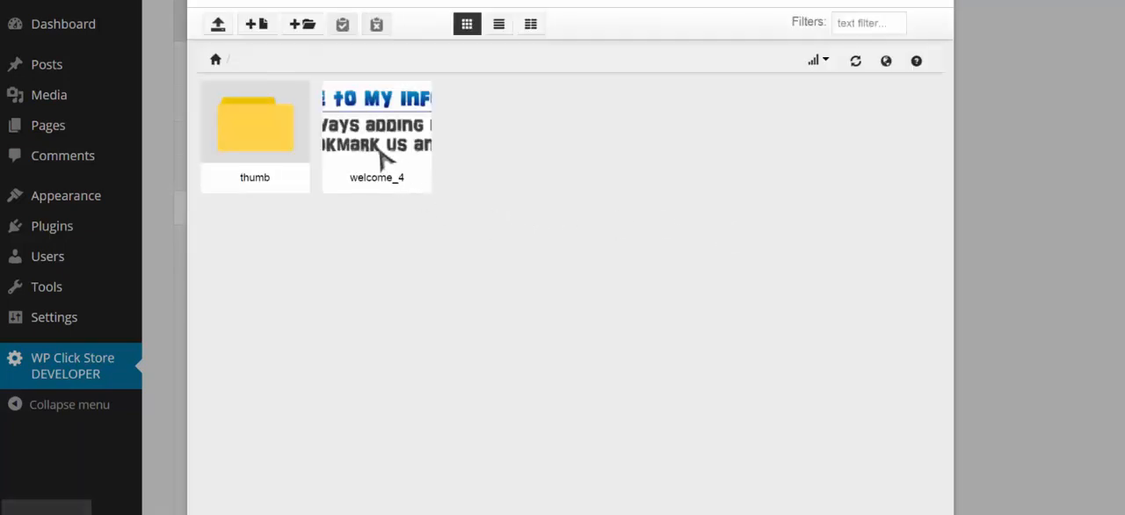
{"action": "mouse_move", "coordinate": [381, 155]}
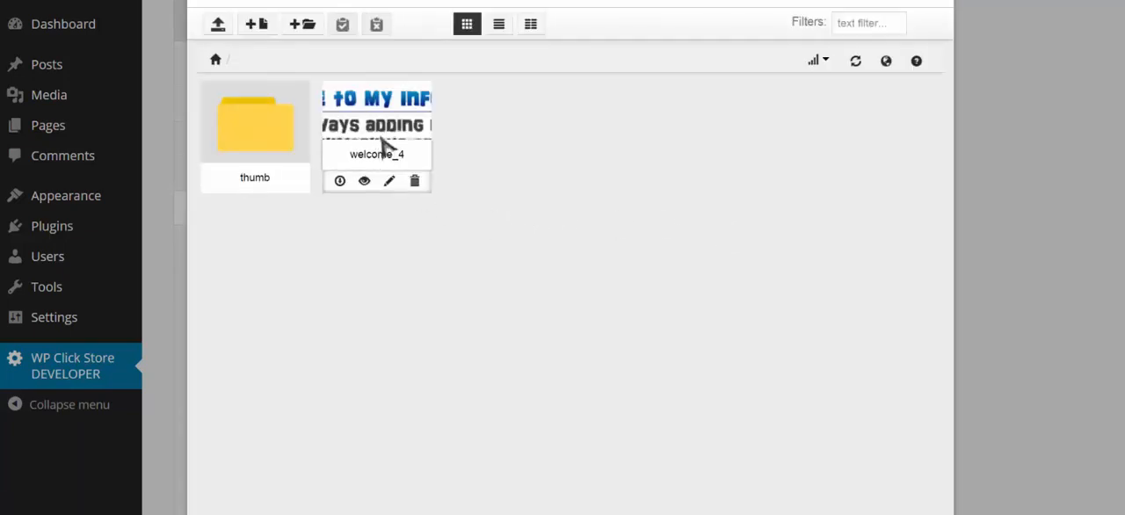
{"action": "left_click", "coordinate": [387, 129]}
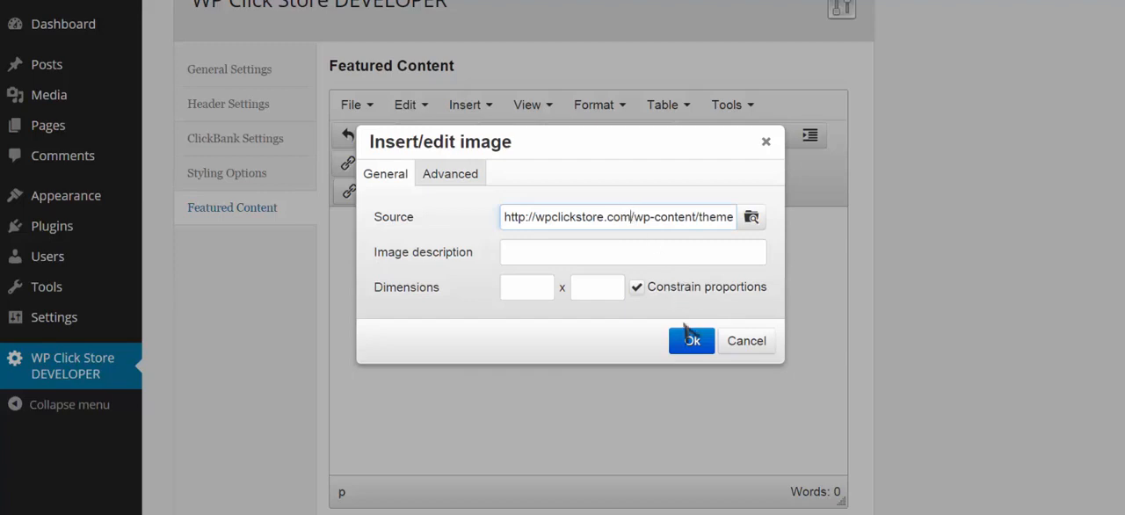
{"action": "left_click", "coordinate": [693, 344]}
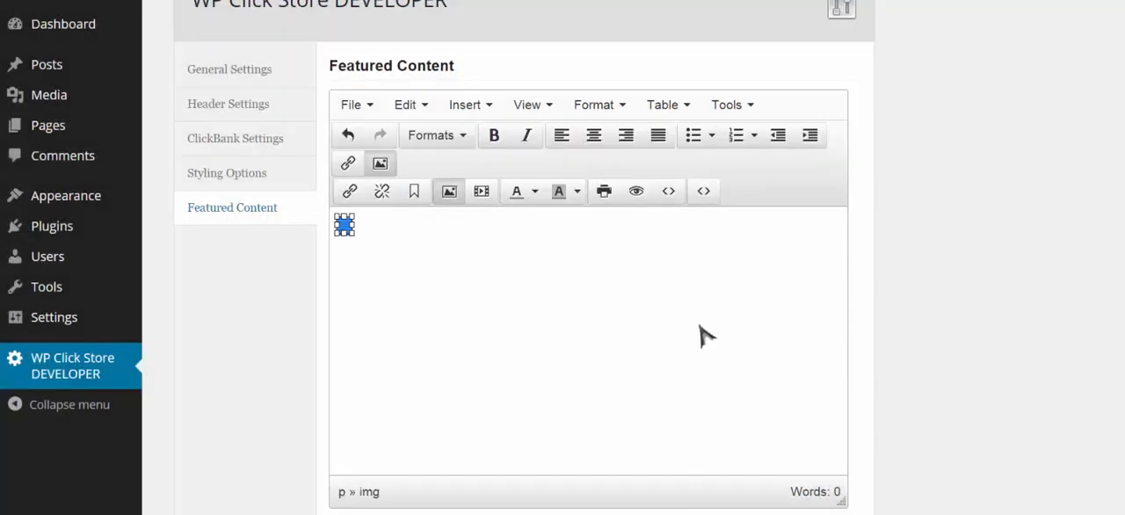
{"action": "left_click", "coordinate": [556, 301]}
- Save the Featured Content settings with the inserted image
{"action": "scroll", "coordinate": [555, 301], "scroll_direction": "down", "scroll_amount": 3}
{"action": "scroll", "coordinate": [360, 414], "scroll_direction": "down", "scroll_amount": 2}
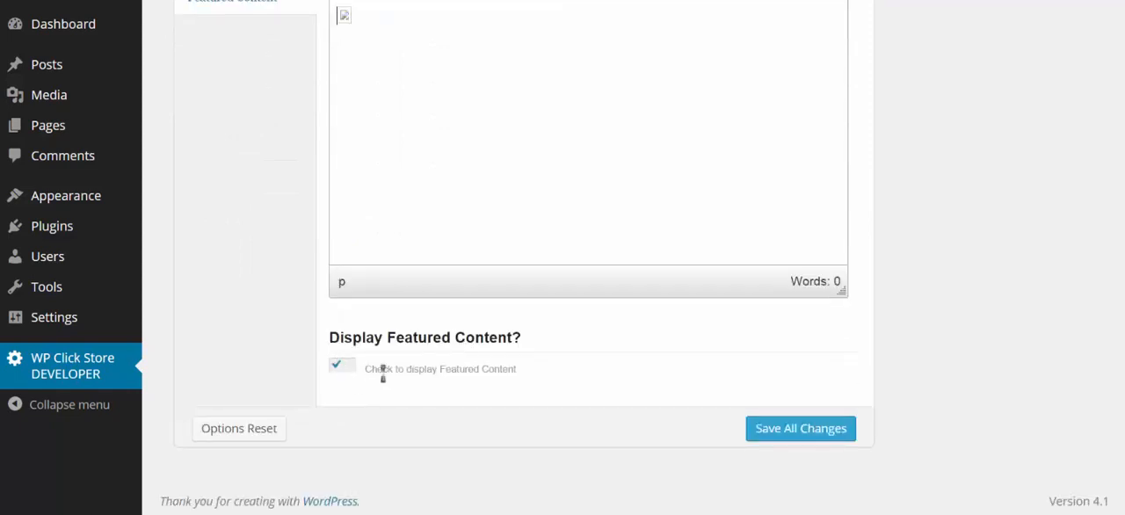
{"action": "left_click", "coordinate": [789, 434]}
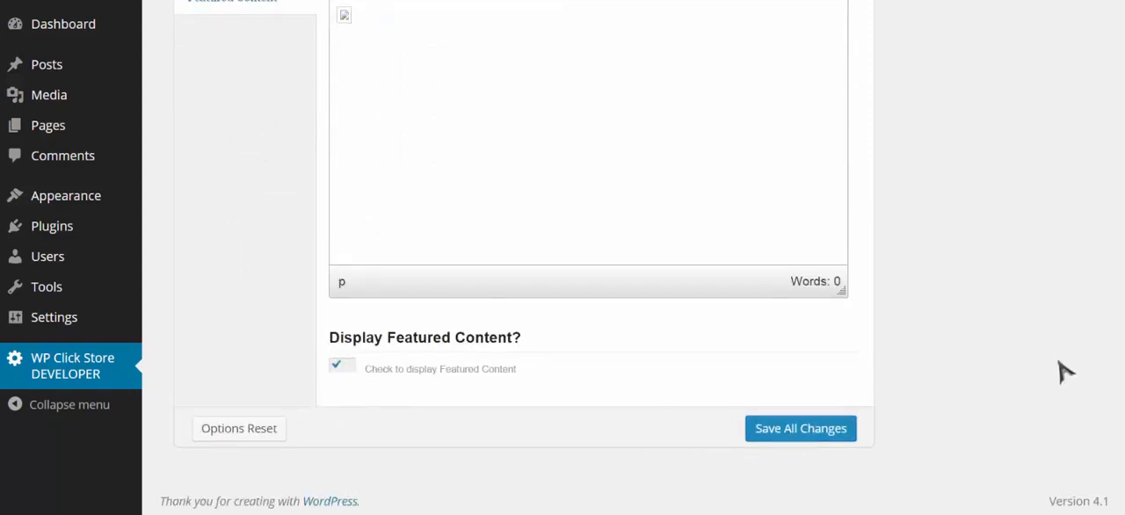
- Add a new post category named Fitness
{"action": "scroll", "coordinate": [897, 237], "scroll_direction": "up", "scroll_amount": 5}
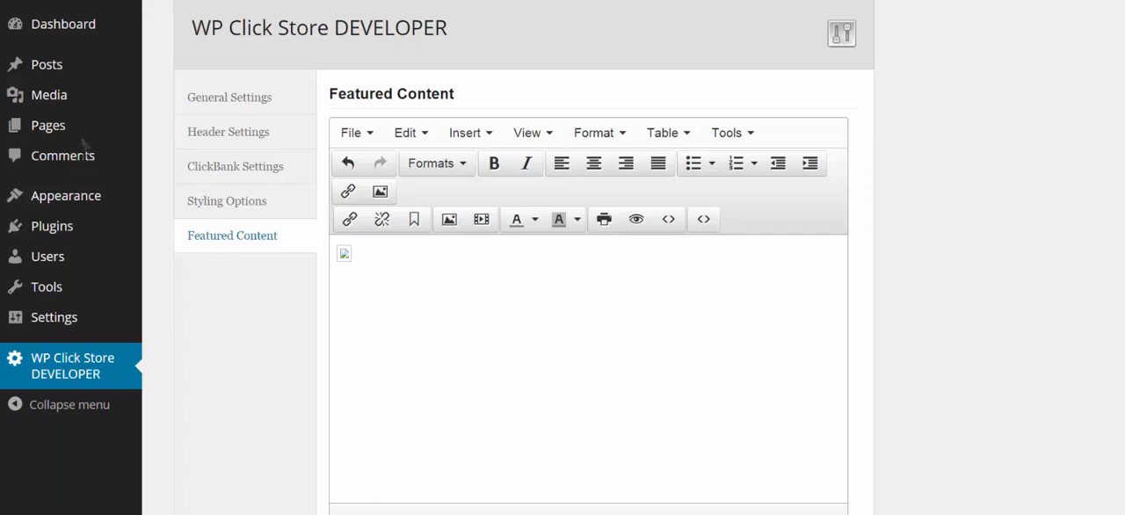
{"action": "mouse_move", "coordinate": [88, 68]}
{"action": "left_click", "coordinate": [183, 118]}
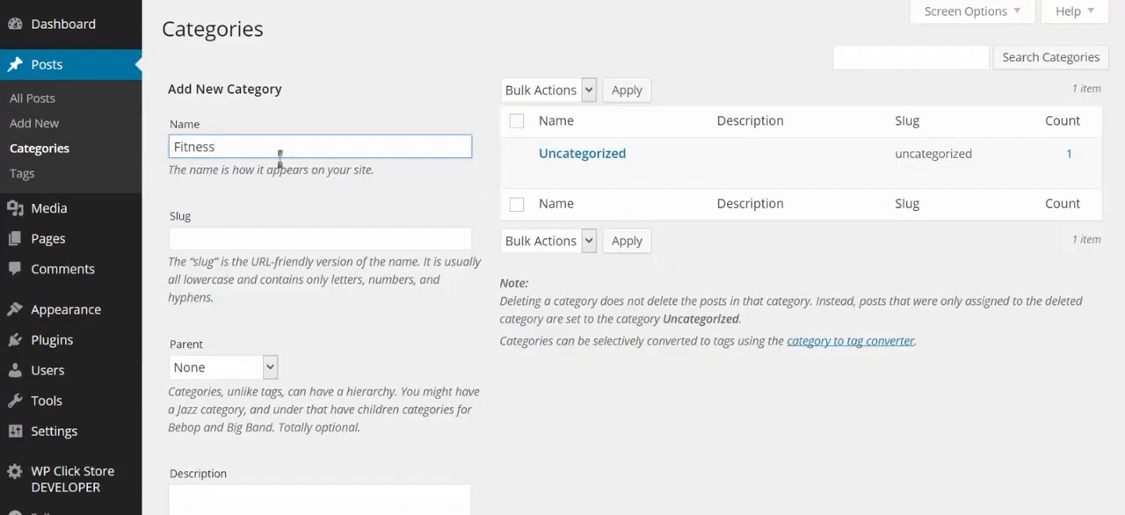
{"action": "scroll", "coordinate": [309, 387], "scroll_direction": "down", "scroll_amount": 2}
{"action": "left_click", "coordinate": [255, 474]}
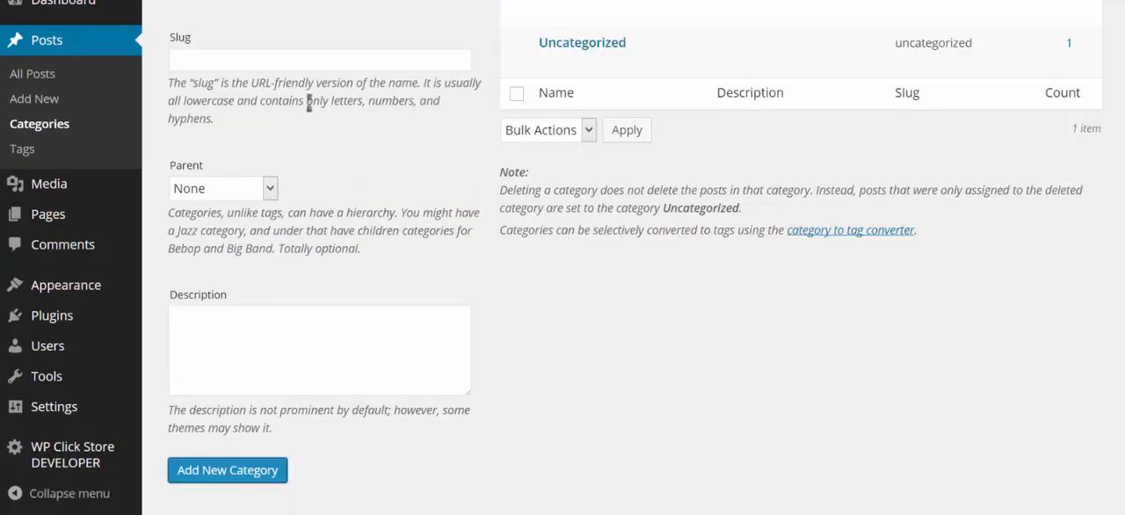
- Enter Internet Marketing as the slug of another category and try to add it
{"action": "left_click", "coordinate": [273, 61]}
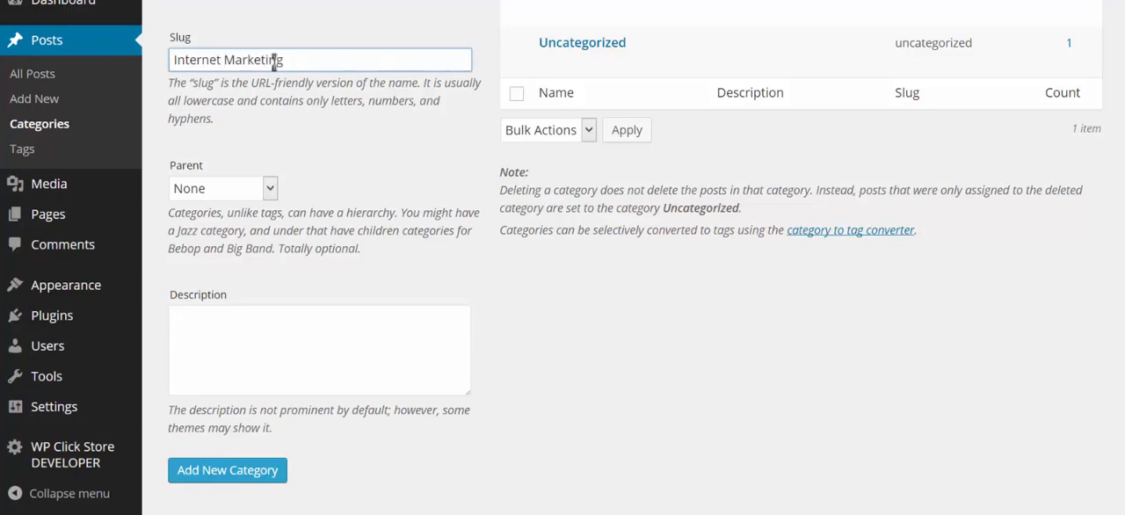
{"action": "left_click", "coordinate": [252, 470]}
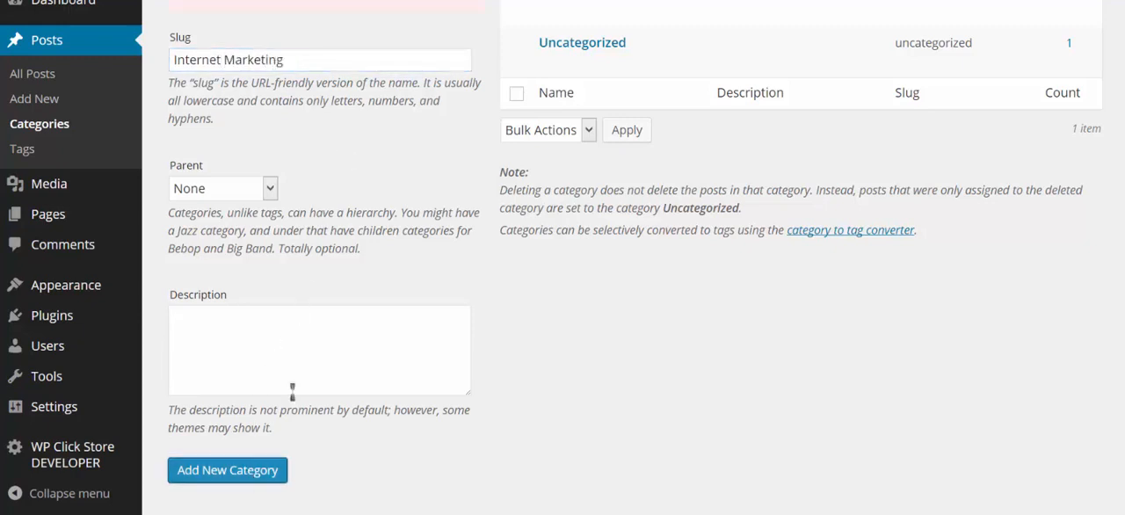
- Enter Internet Marketing as the new category's name as well and add the category
{"action": "scroll", "coordinate": [334, 77], "scroll_direction": "up", "scroll_amount": 2}
{"action": "left_click", "coordinate": [329, 88]}
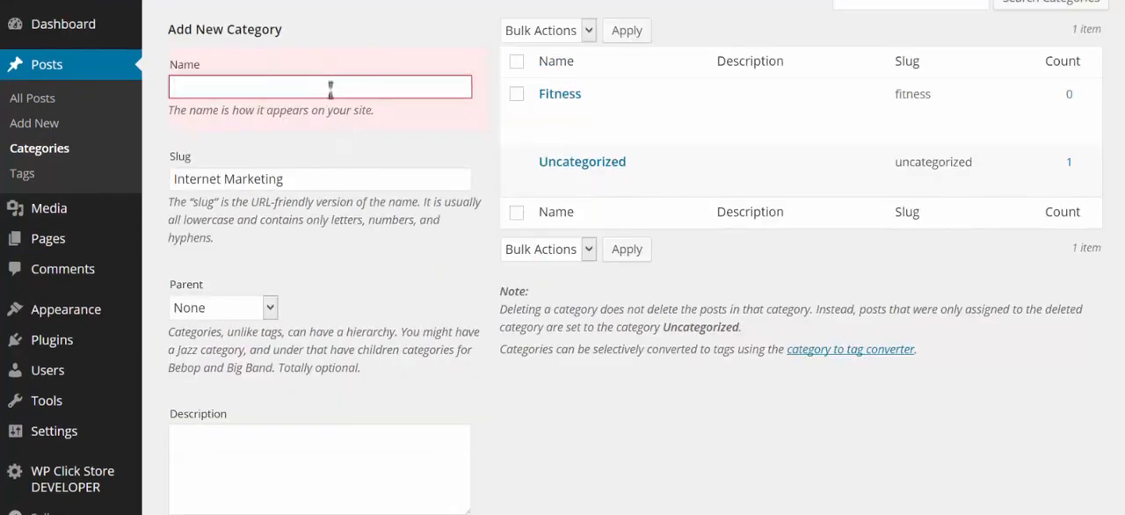
{"action": "left_click_drag", "start_coordinate": [326, 179], "coordinate": [146, 178]}
{"action": "key", "text": "ctrl+c"}
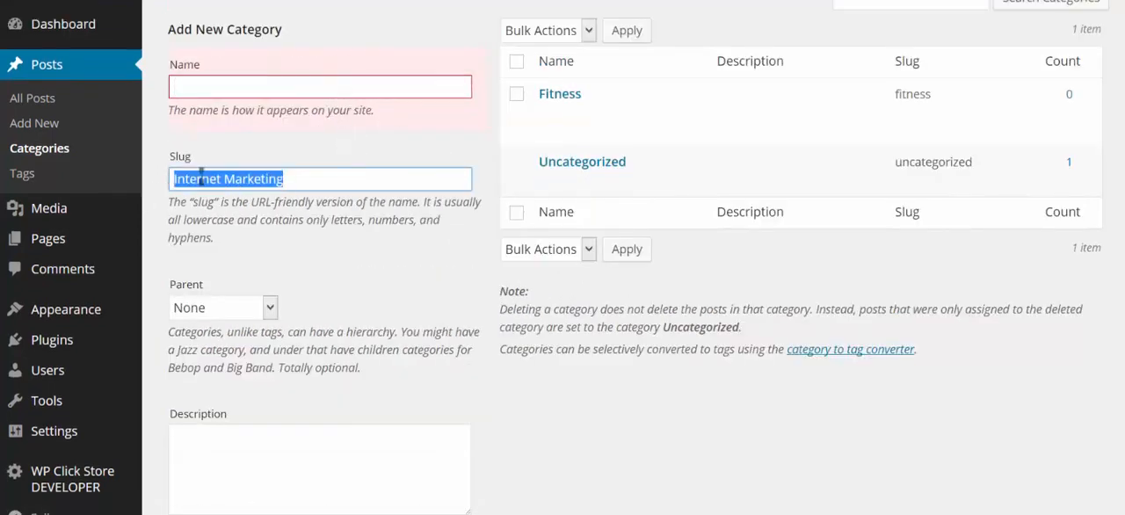
{"action": "left_click", "coordinate": [249, 87]}
{"action": "key", "text": "ctrl+v"}
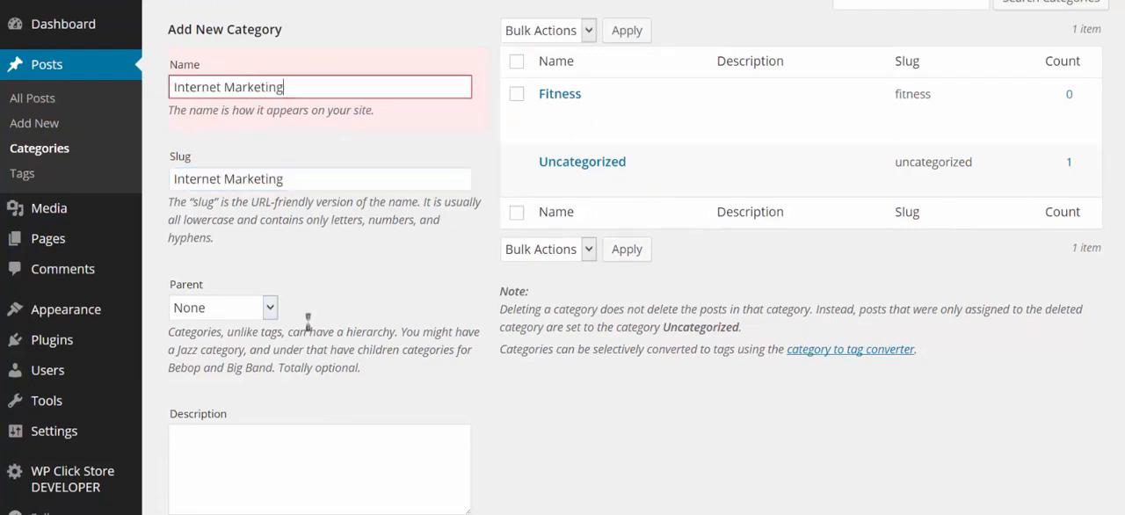
{"action": "scroll", "coordinate": [308, 322], "scroll_direction": "down", "scroll_amount": 2}
{"action": "left_click", "coordinate": [243, 434]}
- Add a new post category named Food
{"action": "scroll", "coordinate": [308, 158], "scroll_direction": "up", "scroll_amount": 2}
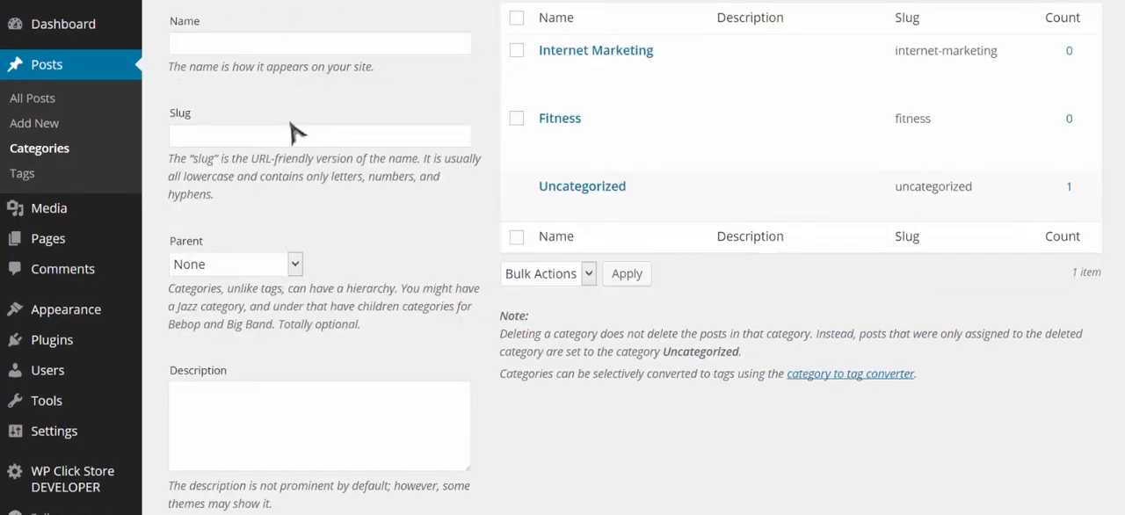
{"action": "left_click", "coordinate": [284, 43]}
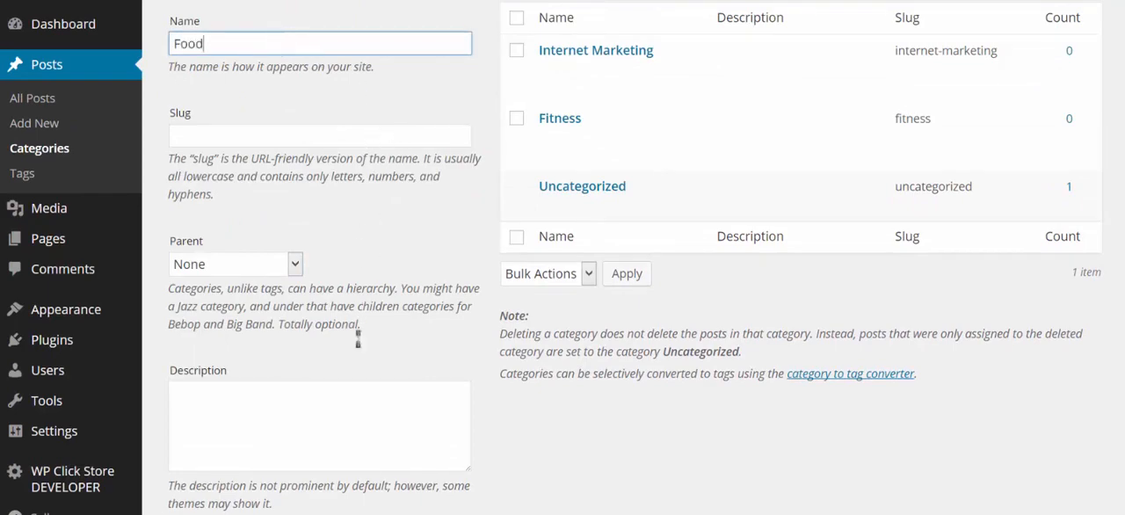
{"action": "scroll", "coordinate": [358, 338], "scroll_direction": "down", "scroll_amount": 2}
{"action": "left_click", "coordinate": [257, 425]}
- Add a new post category named Green Products
{"action": "scroll", "coordinate": [370, 250], "scroll_direction": "up", "scroll_amount": 1}
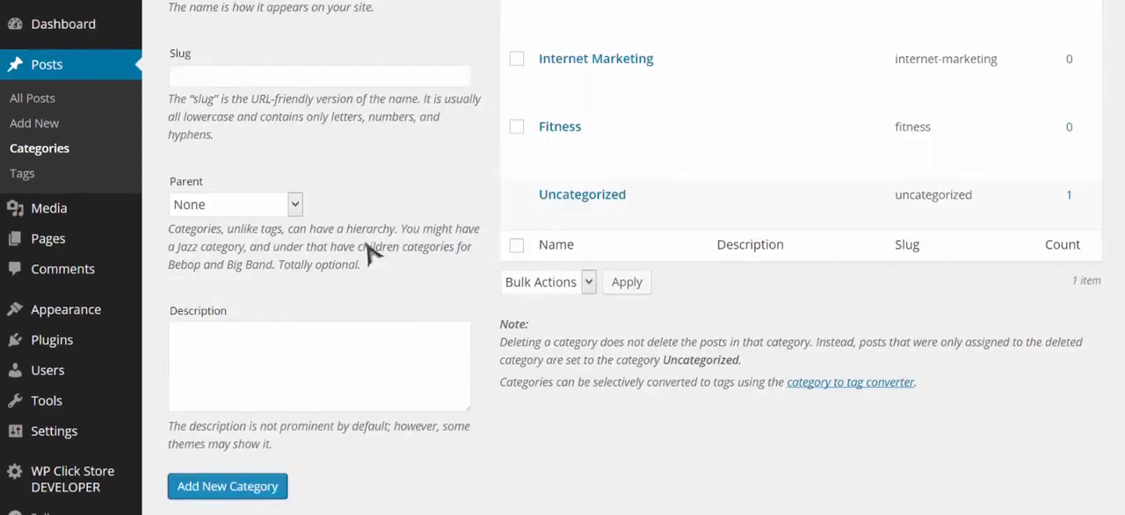
{"action": "scroll", "coordinate": [373, 251], "scroll_direction": "up", "scroll_amount": 1}
{"action": "left_click", "coordinate": [327, 44]}
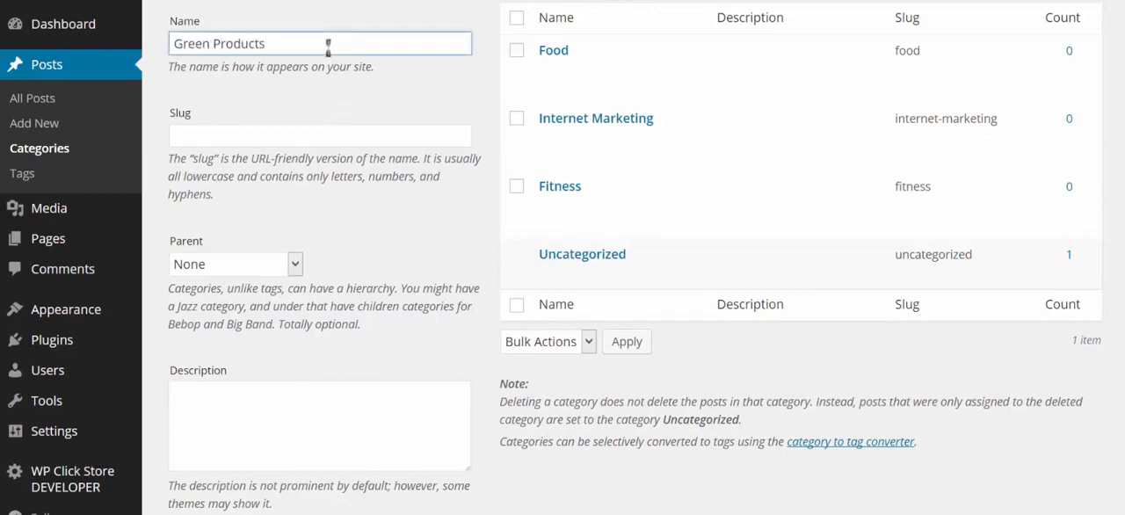
{"action": "scroll", "coordinate": [356, 264], "scroll_direction": "down", "scroll_amount": 2}
{"action": "left_click", "coordinate": [291, 431]}
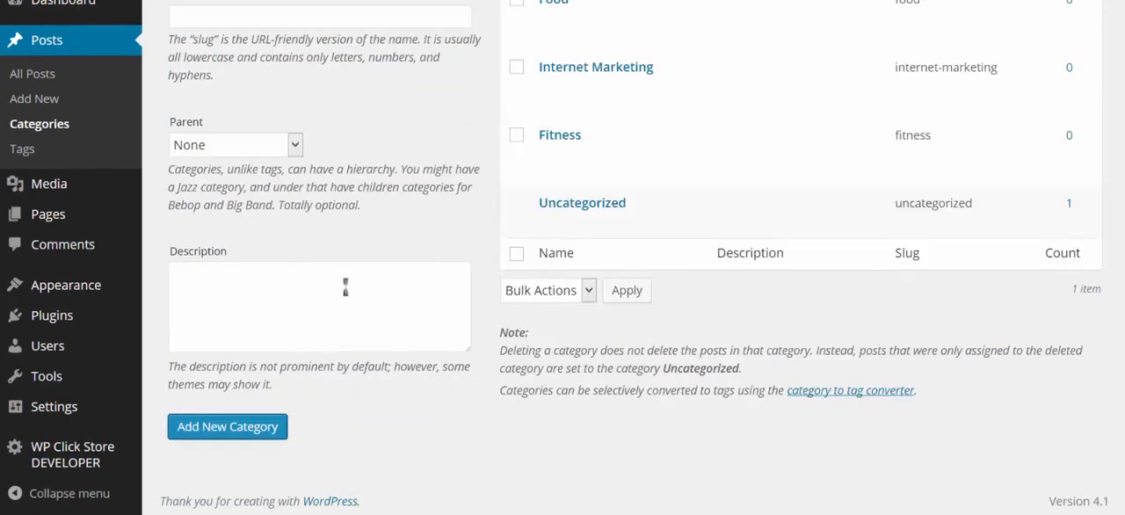
{"action": "scroll", "coordinate": [459, 281], "scroll_direction": "up", "scroll_amount": 2}
{"action": "mouse_move", "coordinate": [583, 221]}
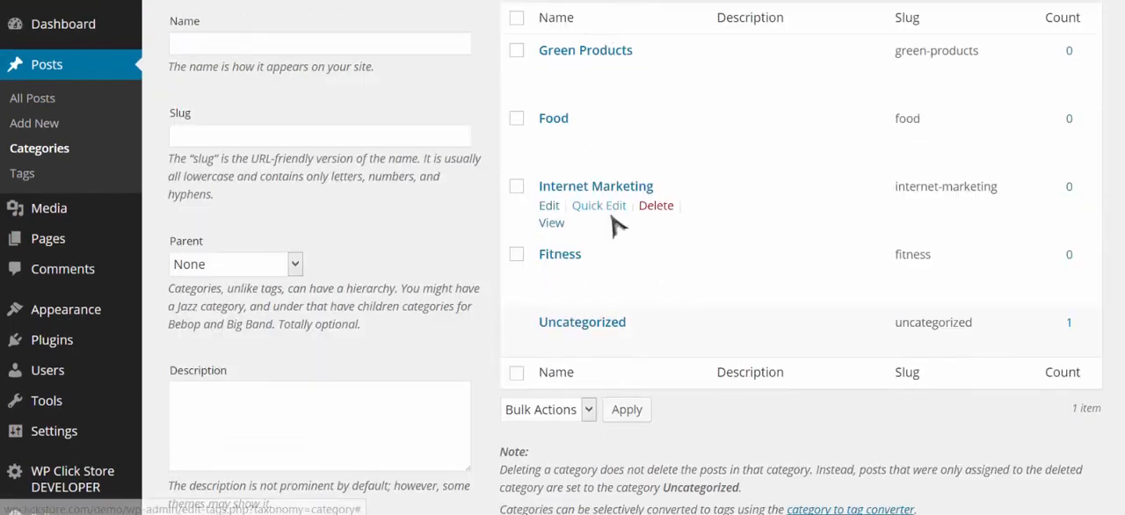
- Start a new post, dismissing the distraction-free writing tip, and mark the post as featured
{"action": "scroll", "coordinate": [483, 250], "scroll_direction": "up", "scroll_amount": 2}
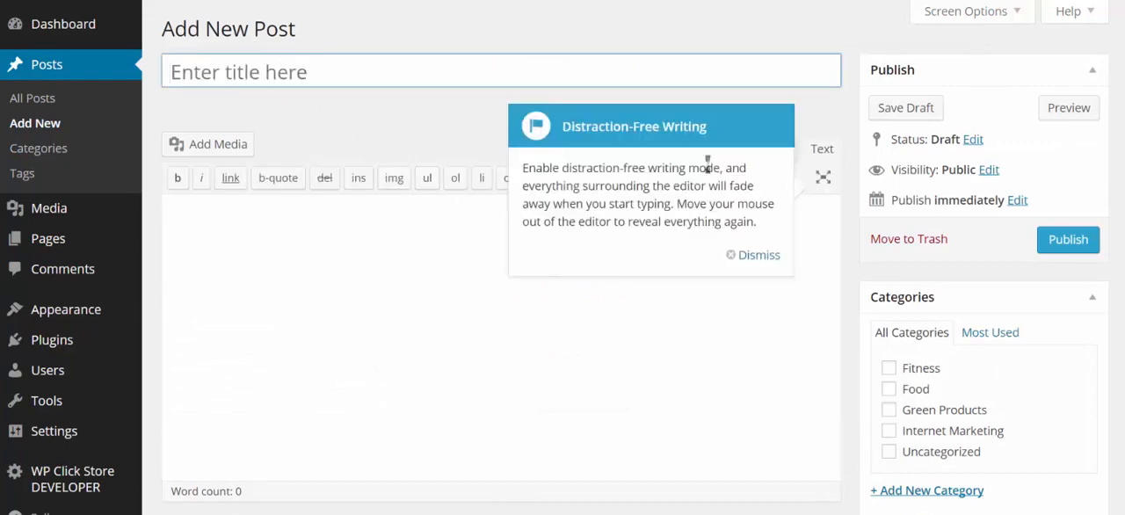
{"action": "left_click", "coordinate": [768, 256]}
{"action": "scroll", "coordinate": [524, 226], "scroll_direction": "down", "scroll_amount": 2}
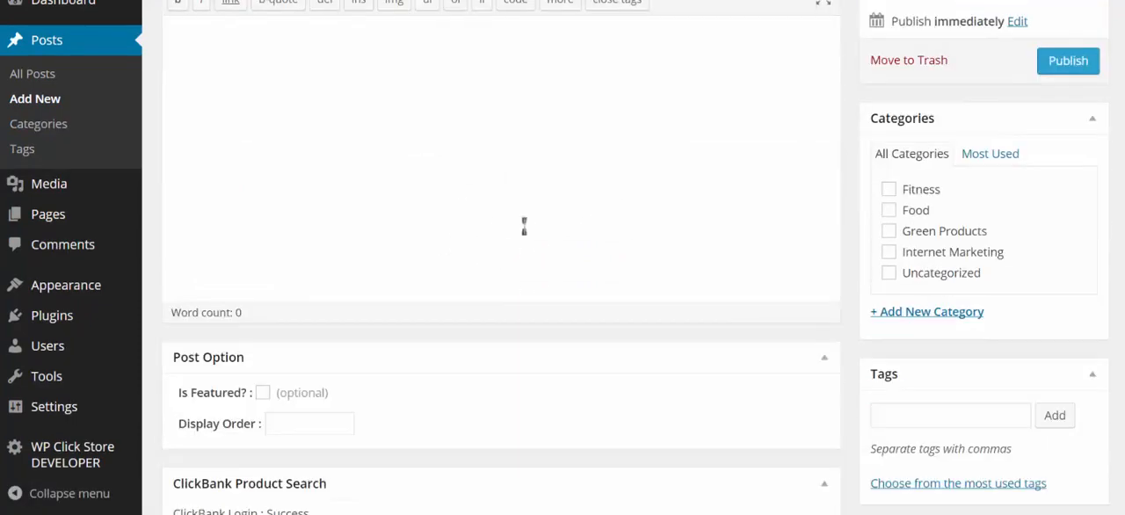
{"action": "scroll", "coordinate": [560, 179], "scroll_direction": "down", "scroll_amount": 3}
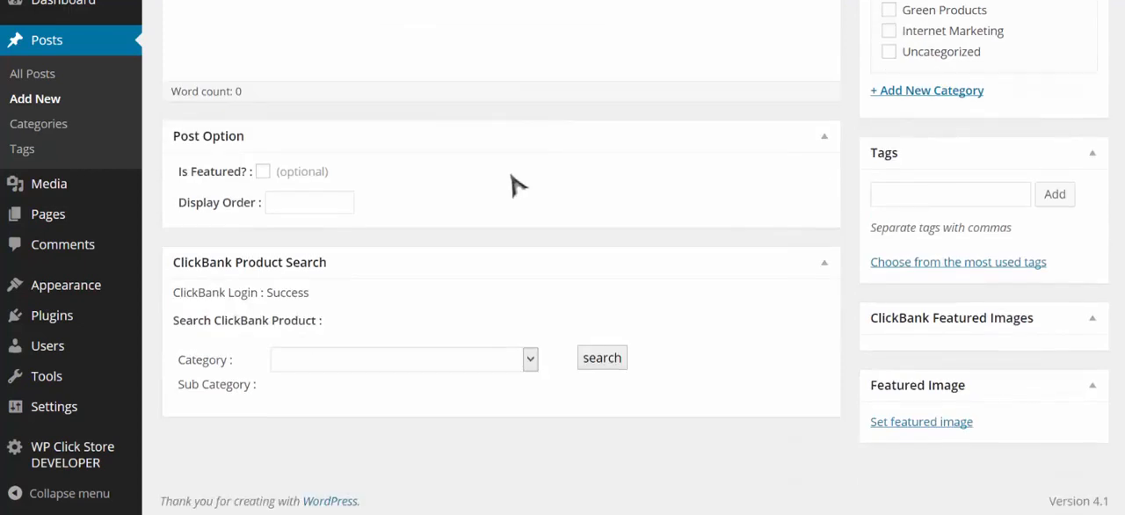
{"action": "left_click", "coordinate": [263, 172]}
- Search ClickBank products in the Health & Fitness category with no sub category chosen
{"action": "left_click", "coordinate": [492, 362]}
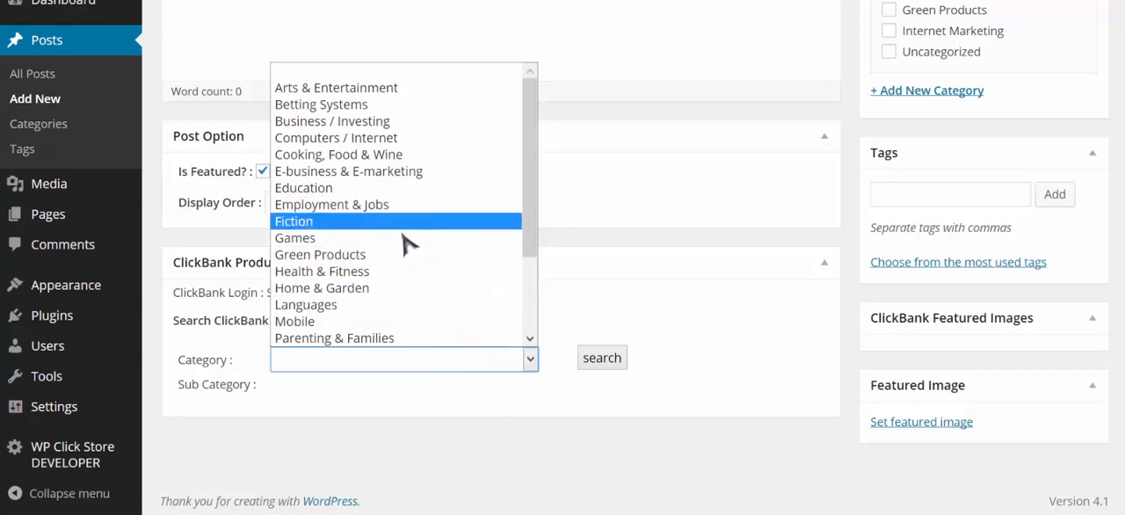
{"action": "left_click", "coordinate": [409, 272]}
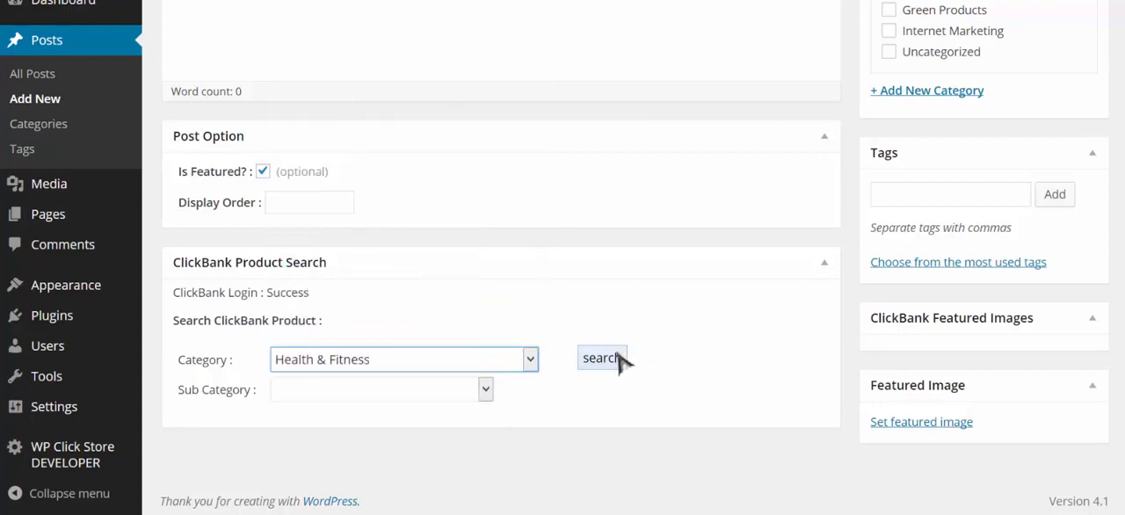
{"action": "left_click", "coordinate": [436, 394]}
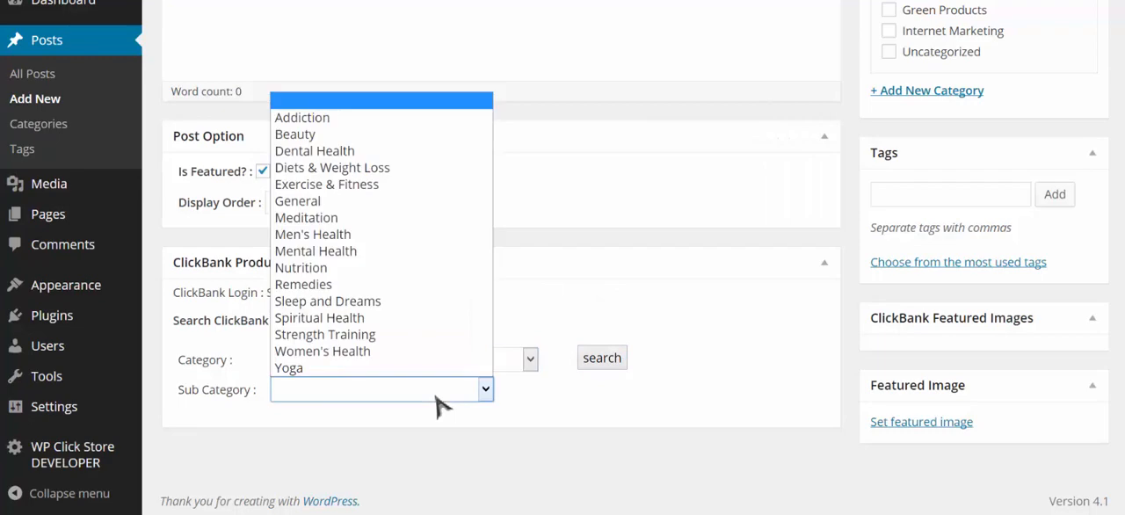
{"action": "left_click", "coordinate": [436, 394]}
{"action": "left_click", "coordinate": [603, 359]}
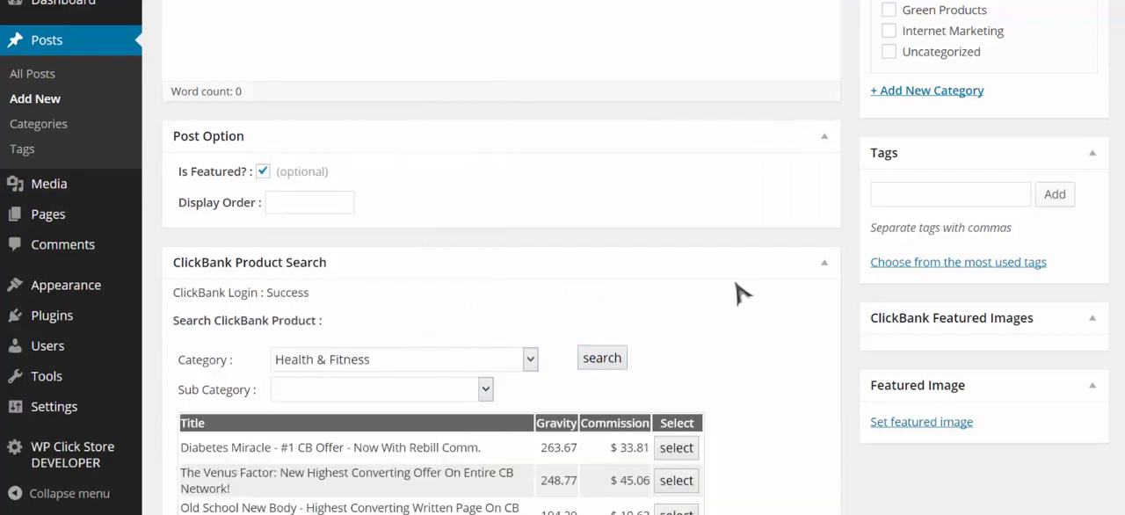
- Go to the second page of ClickBank results and select The 3 Week Diet product for the post
{"action": "scroll", "coordinate": [769, 259], "scroll_direction": "down", "scroll_amount": 4}
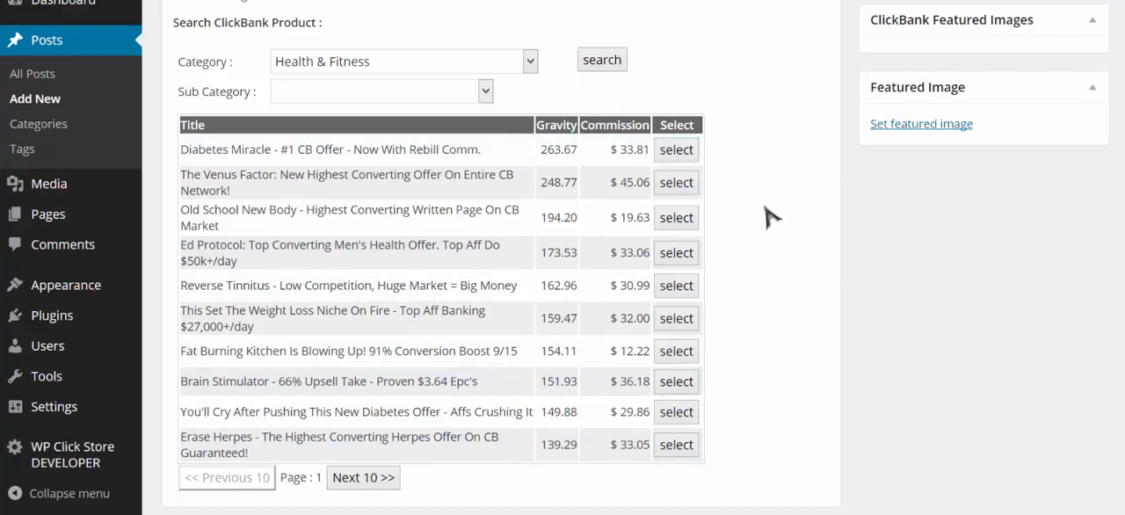
{"action": "scroll", "coordinate": [766, 220], "scroll_direction": "up", "scroll_amount": 1}
{"action": "scroll", "coordinate": [789, 299], "scroll_direction": "down", "scroll_amount": 1}
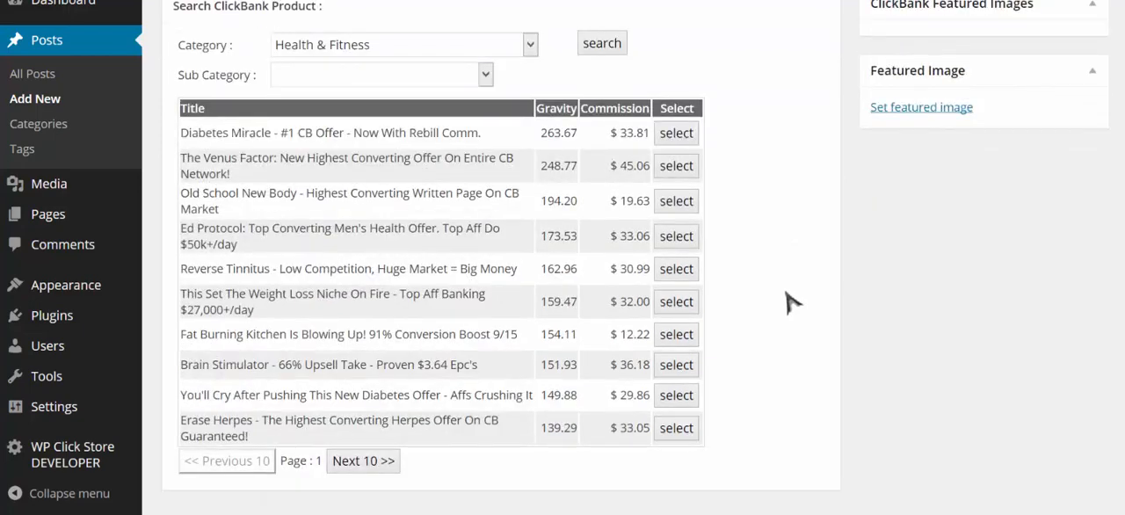
{"action": "scroll", "coordinate": [789, 299], "scroll_direction": "down", "scroll_amount": 1}
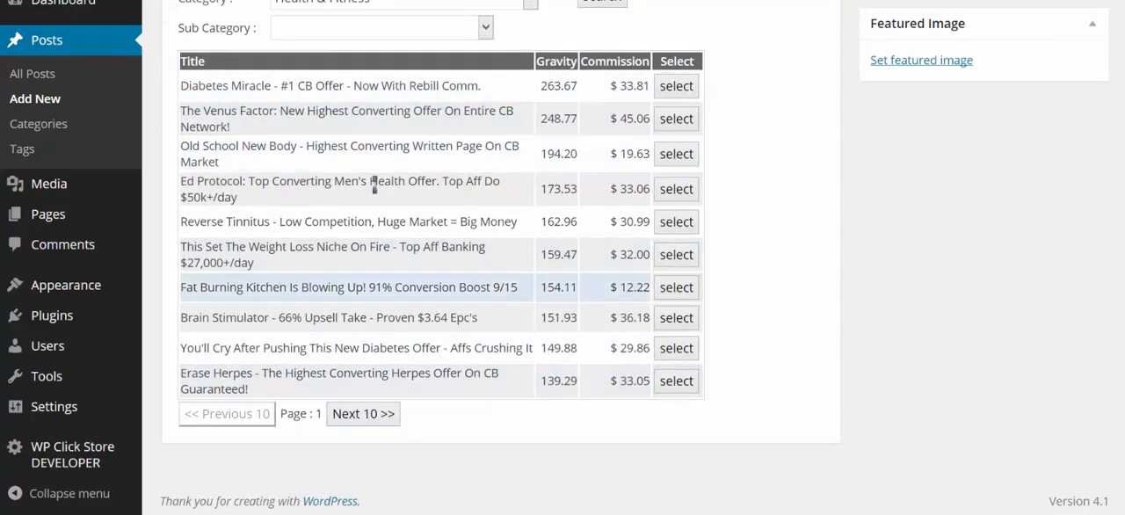
{"action": "left_click", "coordinate": [381, 414]}
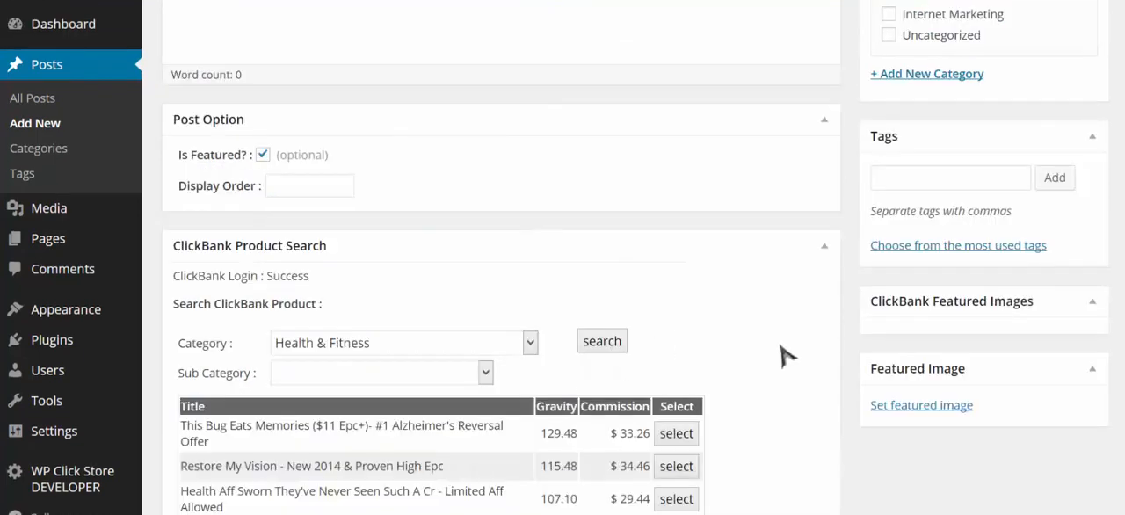
{"action": "scroll", "coordinate": [785, 353], "scroll_direction": "down", "scroll_amount": 2}
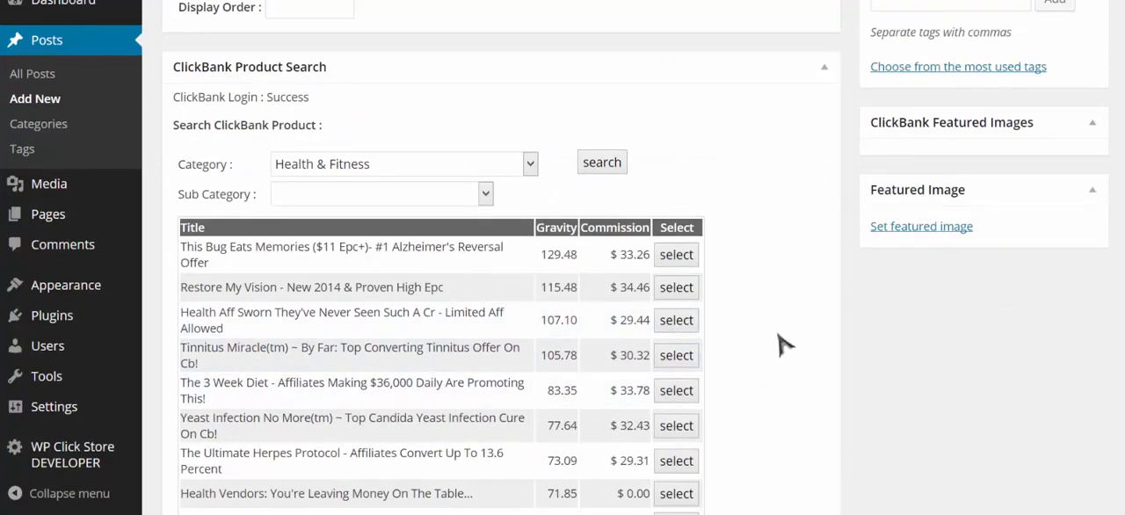
{"action": "scroll", "coordinate": [784, 345], "scroll_direction": "down", "scroll_amount": 1}
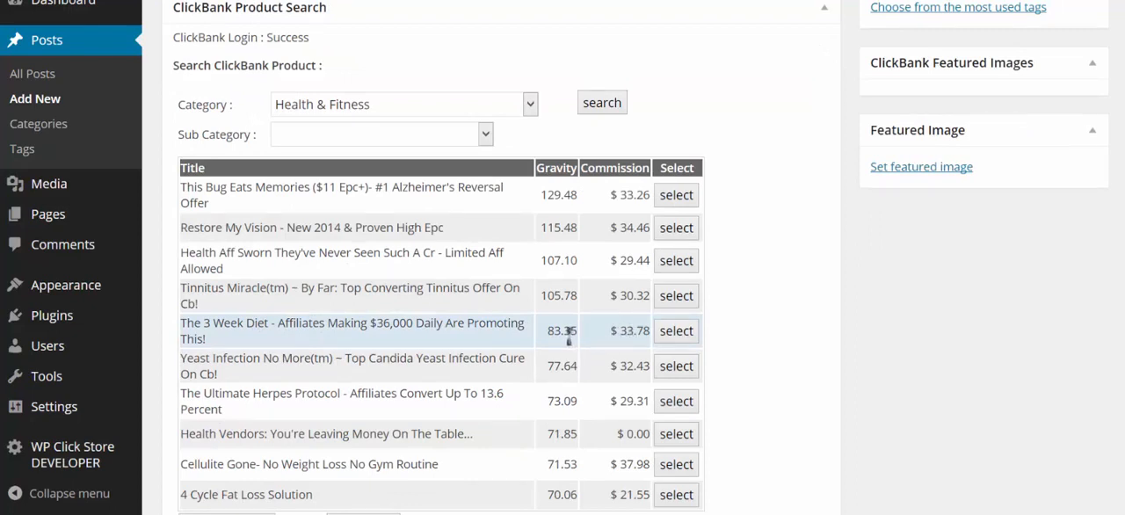
{"action": "left_click", "coordinate": [690, 331]}
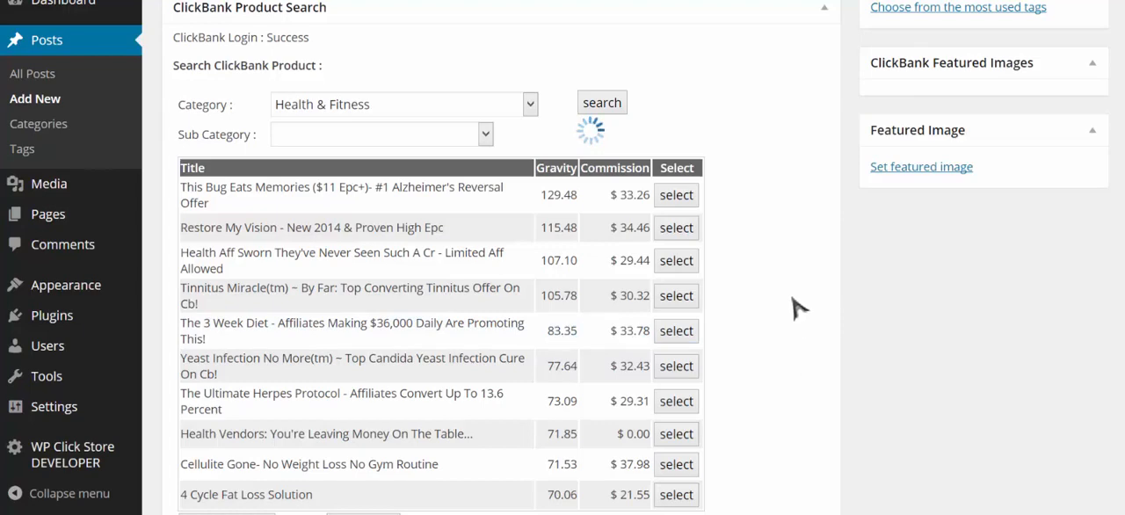
- Shorten the post title to The 3 Week Diet
{"action": "scroll", "coordinate": [787, 290], "scroll_direction": "up", "scroll_amount": 3}
{"action": "scroll", "coordinate": [787, 290], "scroll_direction": "up", "scroll_amount": 5}
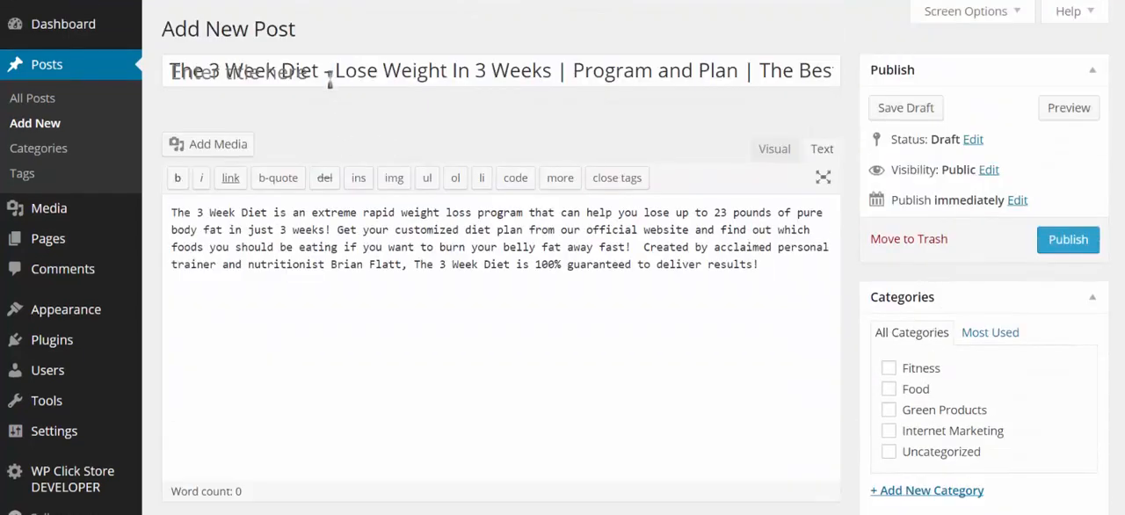
{"action": "left_click", "coordinate": [330, 74]}
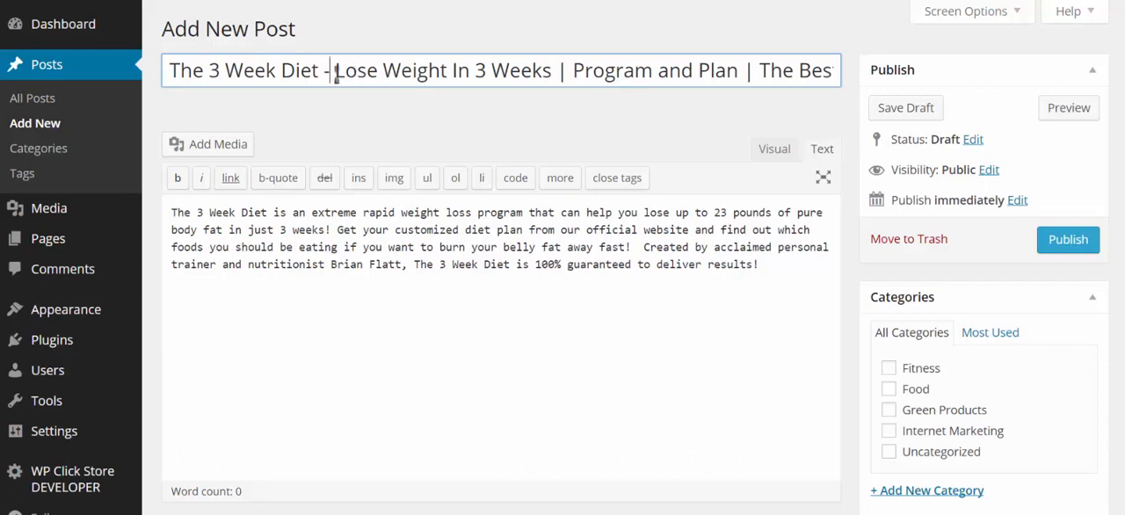
{"action": "left_click_drag", "start_coordinate": [334, 75], "coordinate": [456, 78]}
{"action": "key", "text": "Delete"}
{"action": "key", "text": "Delete"}
{"action": "key", "text": "Delete"}
{"action": "key", "text": "Delete"}
{"action": "key", "text": "Delete"}
{"action": "key", "text": "Delete"}
{"action": "key", "text": "Delete"}
{"action": "key", "text": "Delete"}
{"action": "key", "text": "Delete"}
{"action": "key", "text": "Delete"}
{"action": "key", "text": "Delete"}
{"action": "key", "text": "Delete"}
{"action": "key", "text": "Delete"}
{"action": "key", "text": "Delete"}
{"action": "key", "text": "Delete"}
{"action": "key", "text": "Delete"}
{"action": "key", "text": "Delete"}
{"action": "key", "text": "Delete"}
{"action": "key", "text": "Delete"}
{"action": "key", "text": "Delete"}
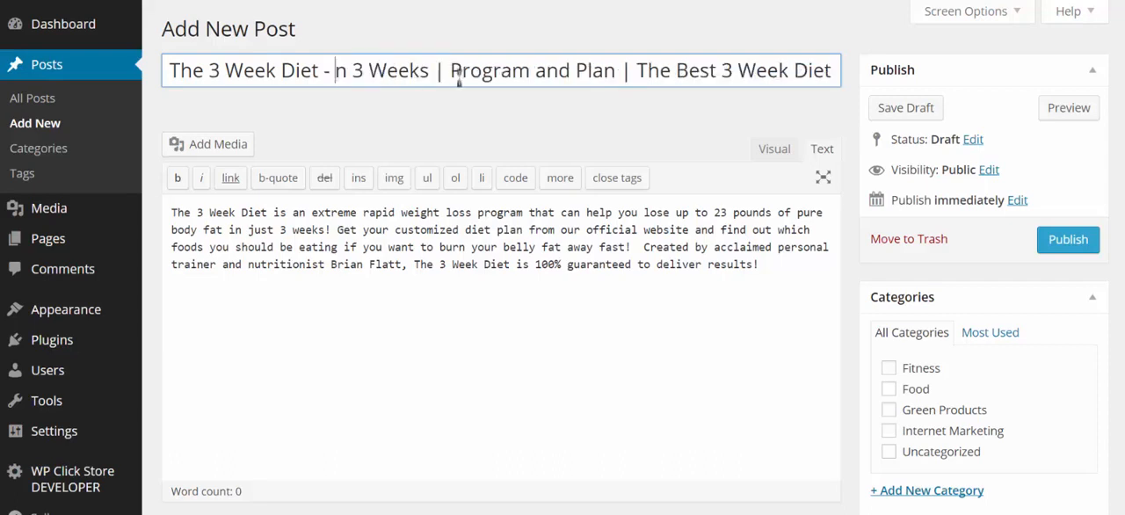
{"action": "key", "text": "Delete"}
{"action": "key", "text": "Delete"}
{"action": "key", "text": "Delete"}
{"action": "key", "text": "Delete"}
{"action": "key", "text": "Delete"}
{"action": "key", "text": "Delete"}
{"action": "key", "text": "Delete"}
{"action": "key", "text": "Delete"}
{"action": "key", "text": "Delete"}
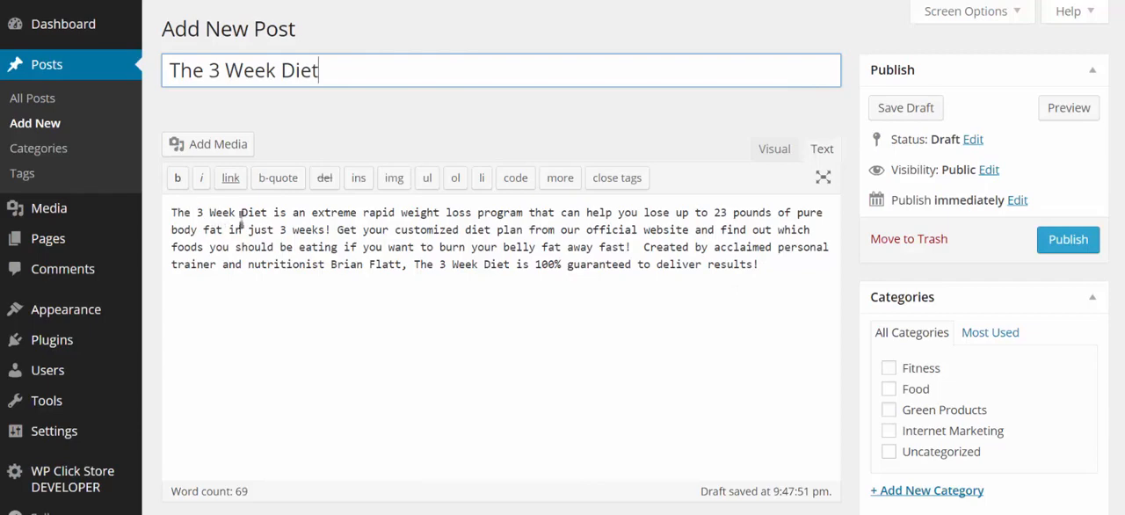
- Assign the post to the Food category
{"action": "scroll", "coordinate": [615, 255], "scroll_direction": "down", "scroll_amount": 2}
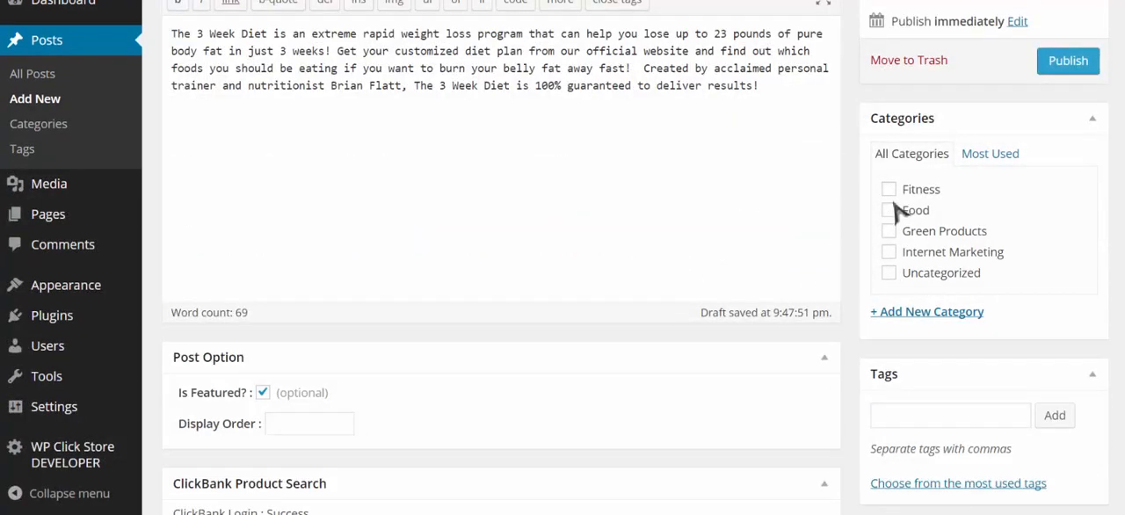
{"action": "left_click", "coordinate": [889, 210]}
- Choose the 3-Week Diet book cover with the yellow tape measure as the ClickBank featured image and look through the remaining images
{"action": "scroll", "coordinate": [777, 233], "scroll_direction": "down", "scroll_amount": 3}
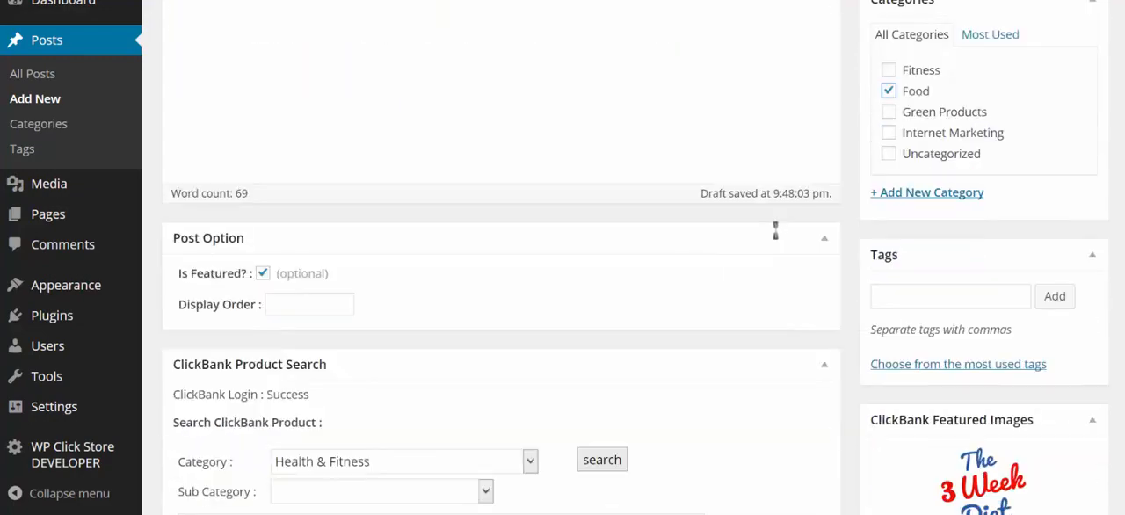
{"action": "scroll", "coordinate": [779, 237], "scroll_direction": "down", "scroll_amount": 4}
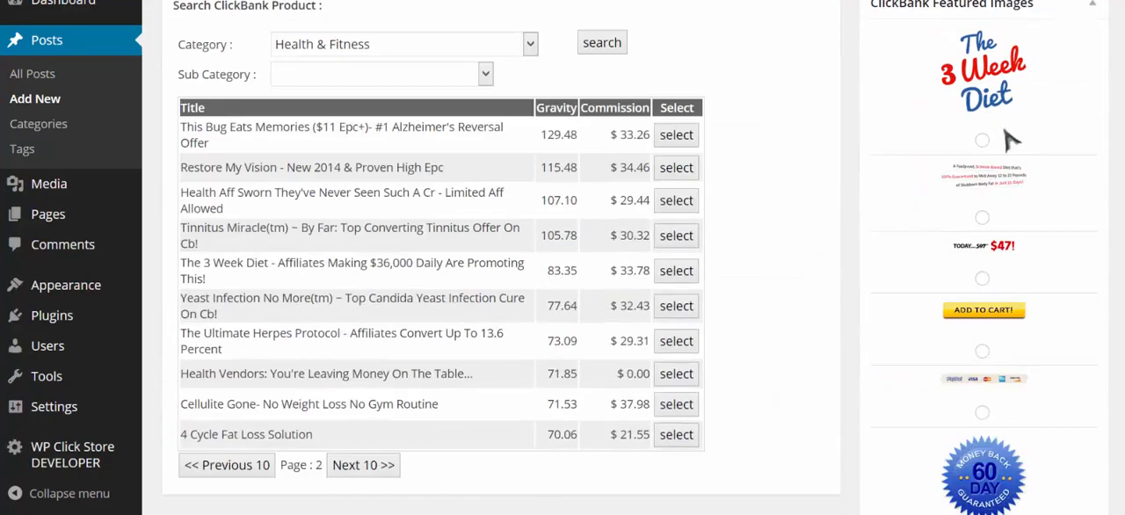
{"action": "scroll", "coordinate": [1037, 267], "scroll_direction": "down", "scroll_amount": 4}
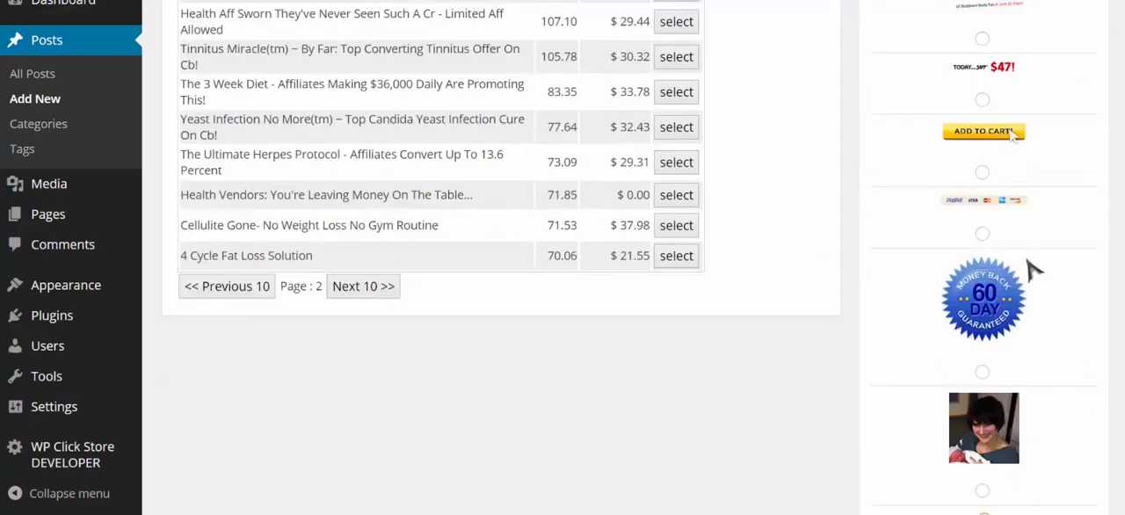
{"action": "scroll", "coordinate": [1033, 270], "scroll_direction": "down", "scroll_amount": 8}
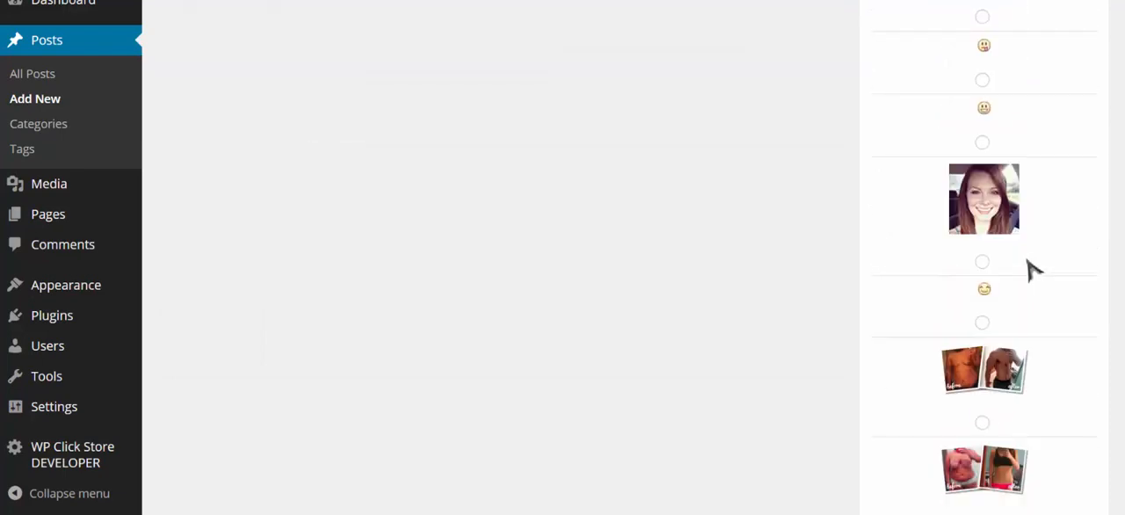
{"action": "scroll", "coordinate": [1030, 267], "scroll_direction": "down", "scroll_amount": 2}
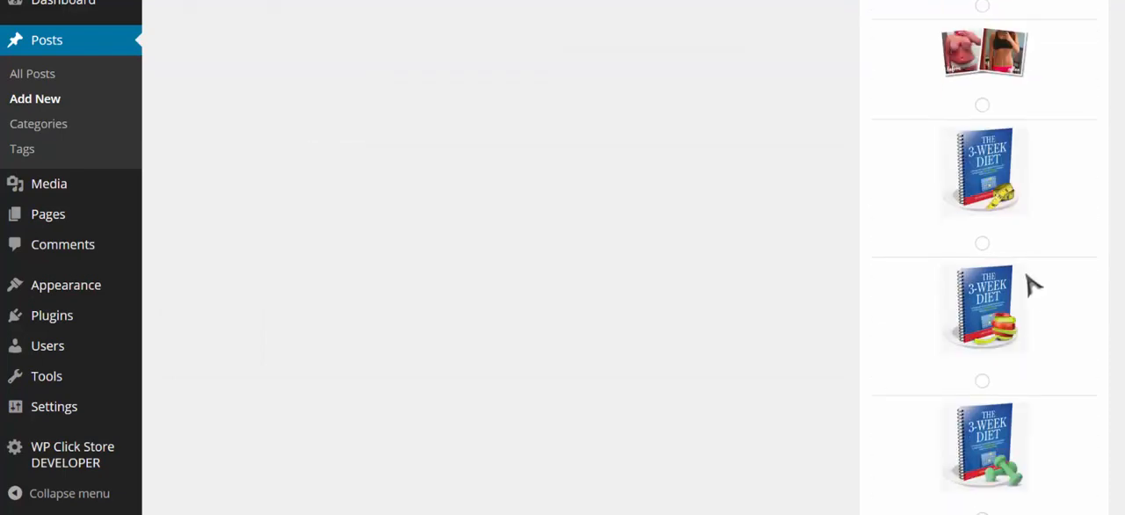
{"action": "left_click", "coordinate": [982, 243]}
{"action": "scroll", "coordinate": [1088, 307], "scroll_direction": "down", "scroll_amount": 14}
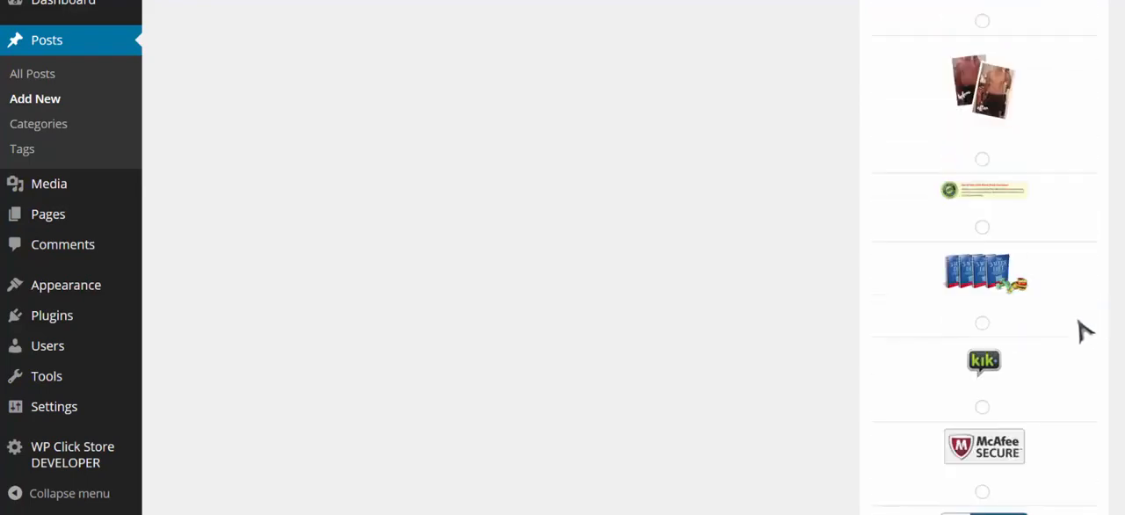
{"action": "scroll", "coordinate": [1088, 407], "scroll_direction": "down", "scroll_amount": 4}
{"action": "scroll", "coordinate": [985, 263], "scroll_direction": "down", "scroll_amount": 2}
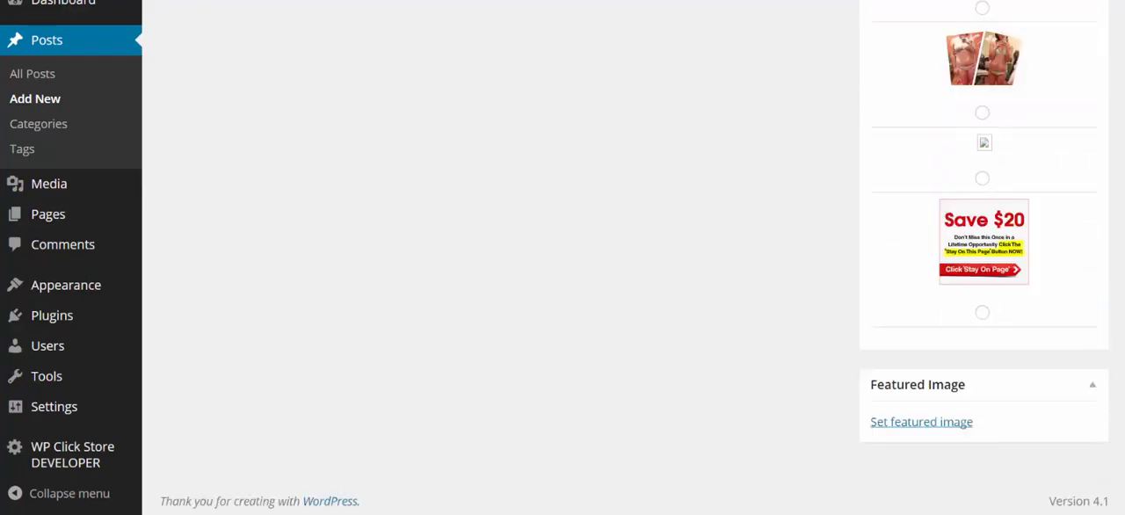
- Publish the post for The 3 Week Diet
{"action": "scroll", "coordinate": [984, 263], "scroll_direction": "up", "scroll_amount": 6}
{"action": "scroll", "coordinate": [984, 264], "scroll_direction": "up", "scroll_amount": 15}
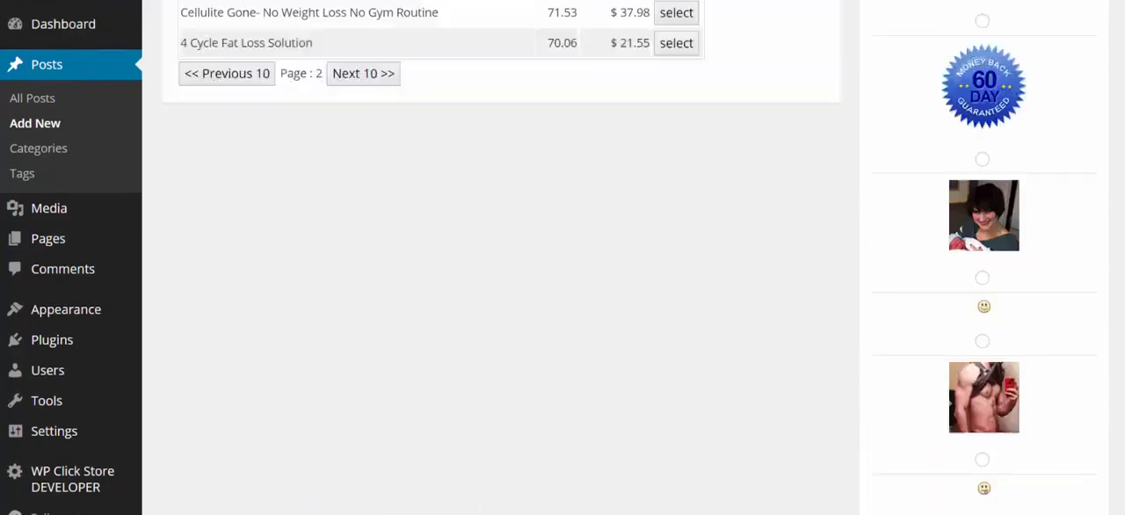
{"action": "left_click", "coordinate": [1070, 145]}
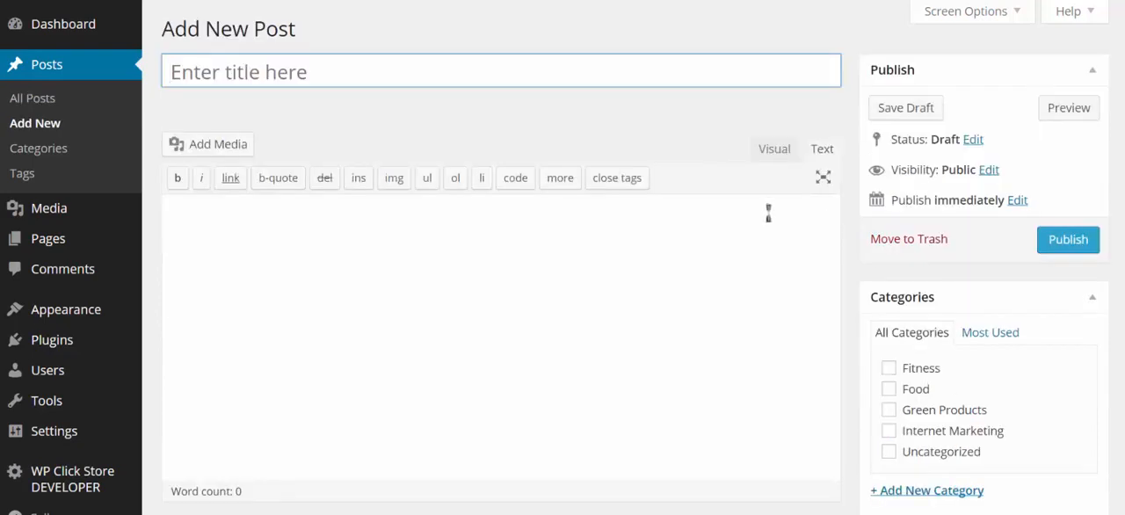
- Mark the new blank post as featured
{"action": "scroll", "coordinate": [720, 257], "scroll_direction": "down", "scroll_amount": 4}
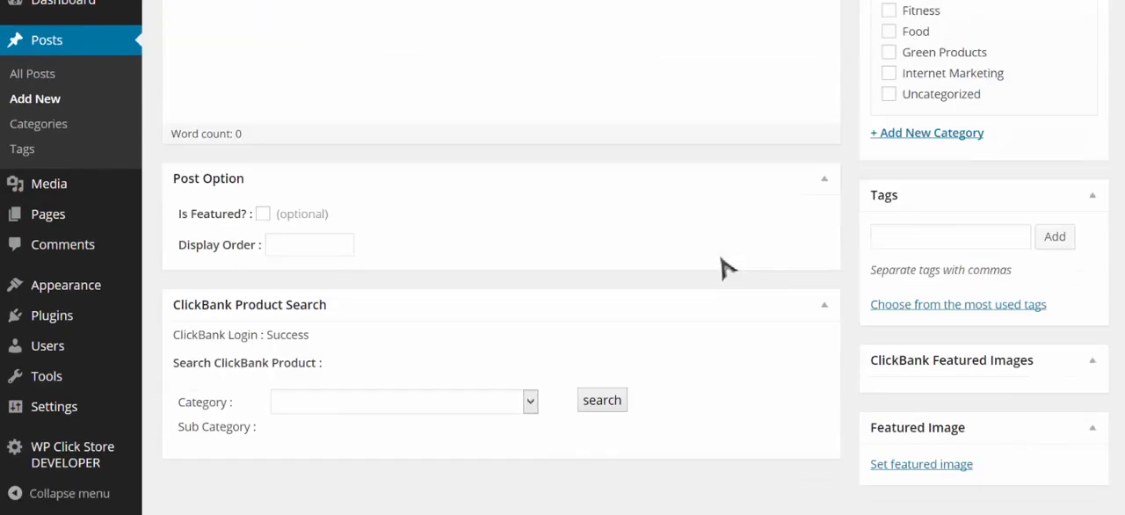
{"action": "left_click", "coordinate": [263, 214]}
{"action": "scroll", "coordinate": [519, 286], "scroll_direction": "down", "scroll_amount": 1}
- Search ClickBank products in the Cooking, Food & Wine category and select Guilt Free Desserts: Gluten Free Diabetic Safe Desserts
{"action": "left_click", "coordinate": [448, 361]}
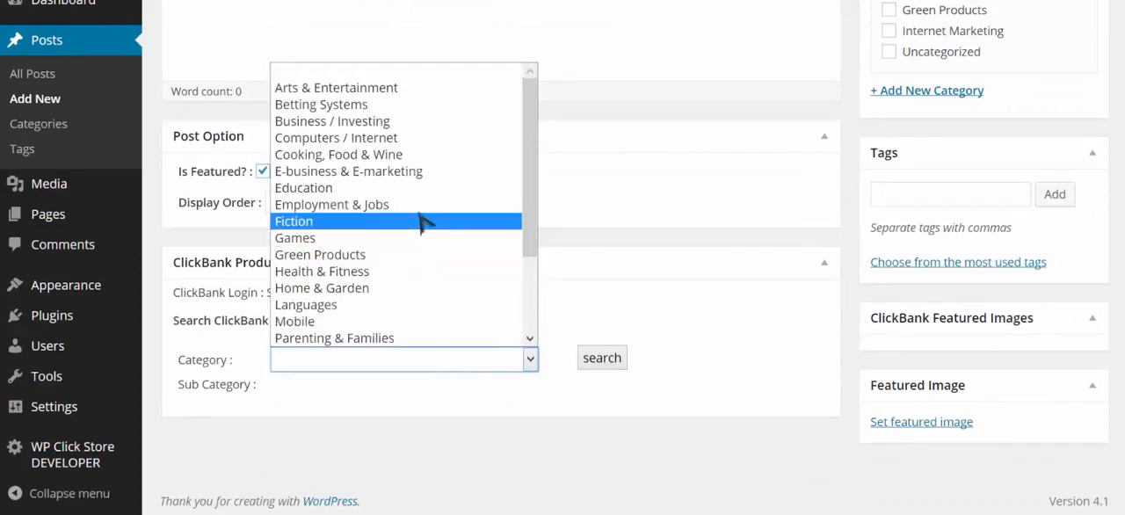
{"action": "left_click", "coordinate": [420, 165]}
{"action": "left_click", "coordinate": [605, 360]}
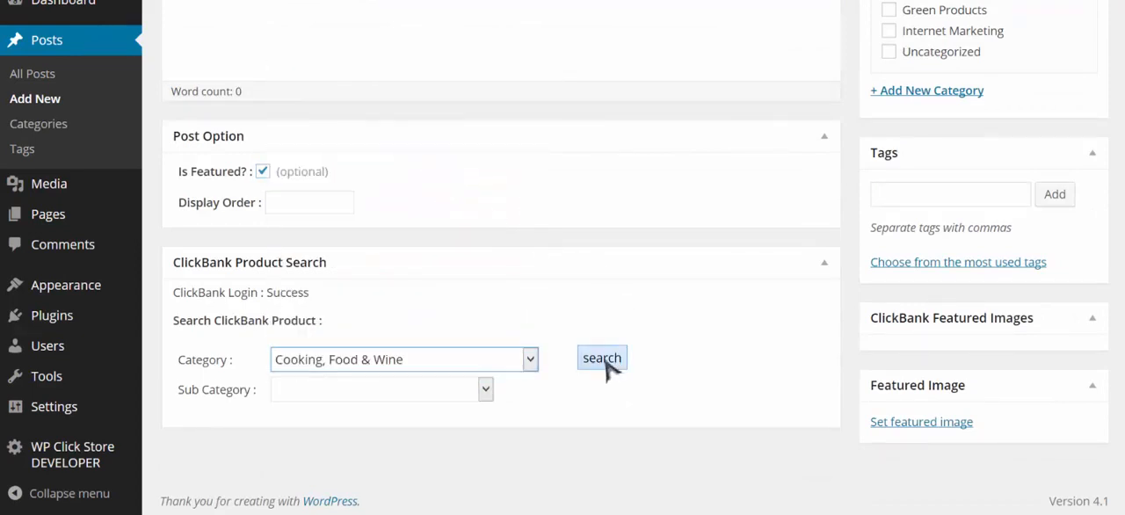
{"action": "scroll", "coordinate": [703, 310], "scroll_direction": "down", "scroll_amount": 1}
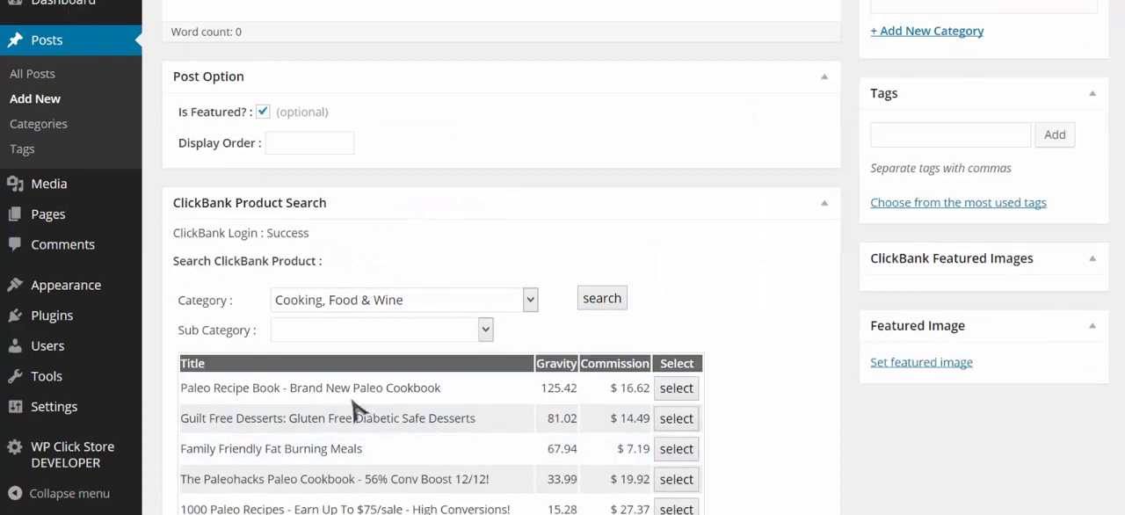
{"action": "left_click", "coordinate": [677, 420]}
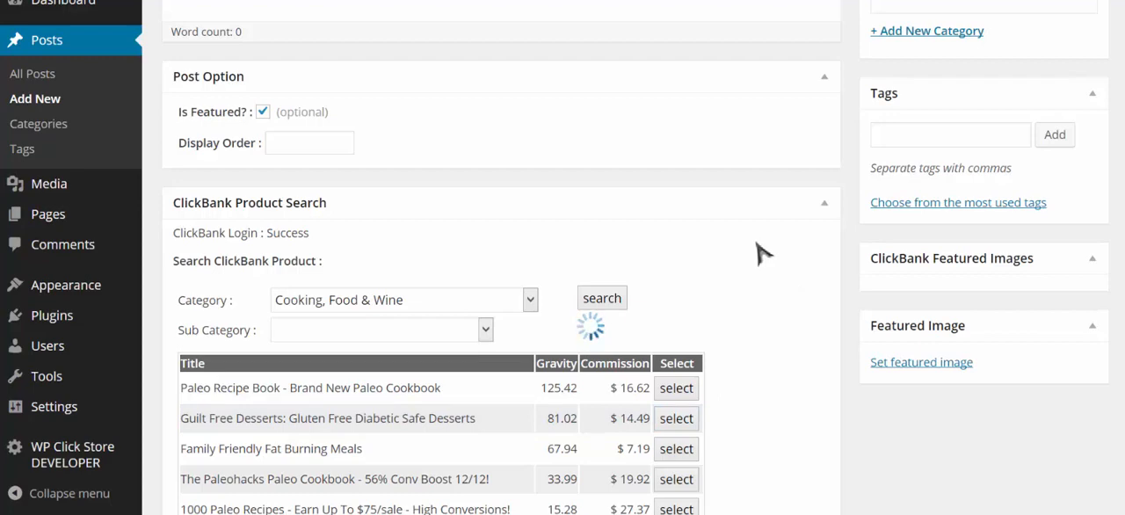
- Shorten the post title to Guilt Free Desserts
{"action": "scroll", "coordinate": [732, 293], "scroll_direction": "up", "scroll_amount": 3}
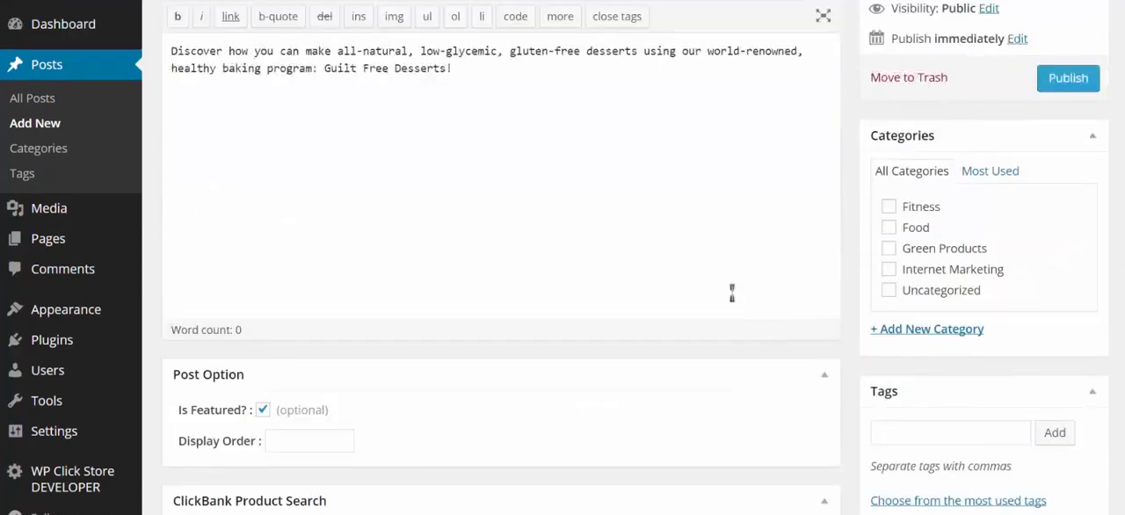
{"action": "scroll", "coordinate": [733, 293], "scroll_direction": "up", "scroll_amount": 2}
{"action": "left_click", "coordinate": [509, 67]}
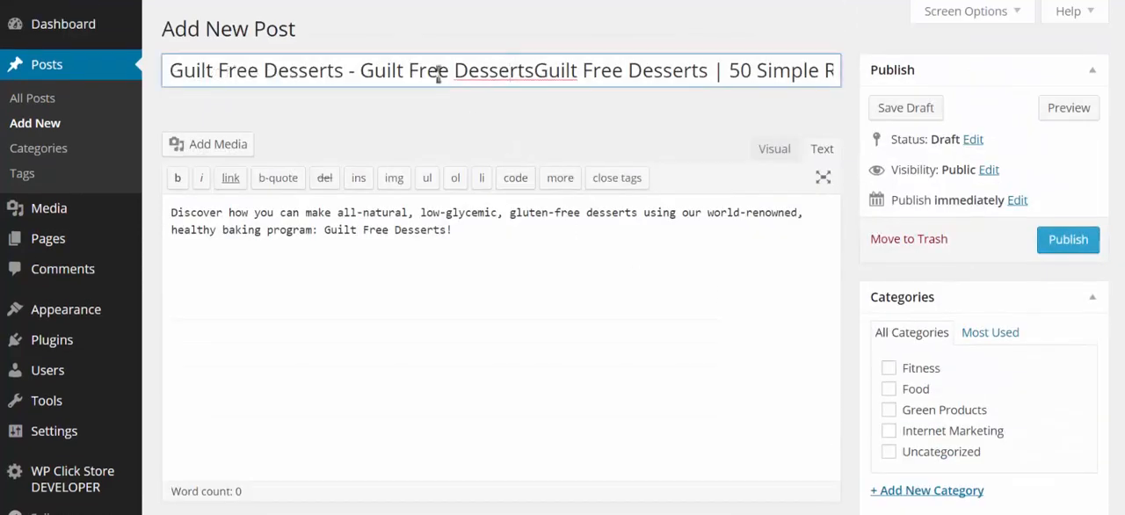
{"action": "left_click_drag", "start_coordinate": [364, 70], "coordinate": [688, 71]}
{"action": "key", "text": "BackSpace"}
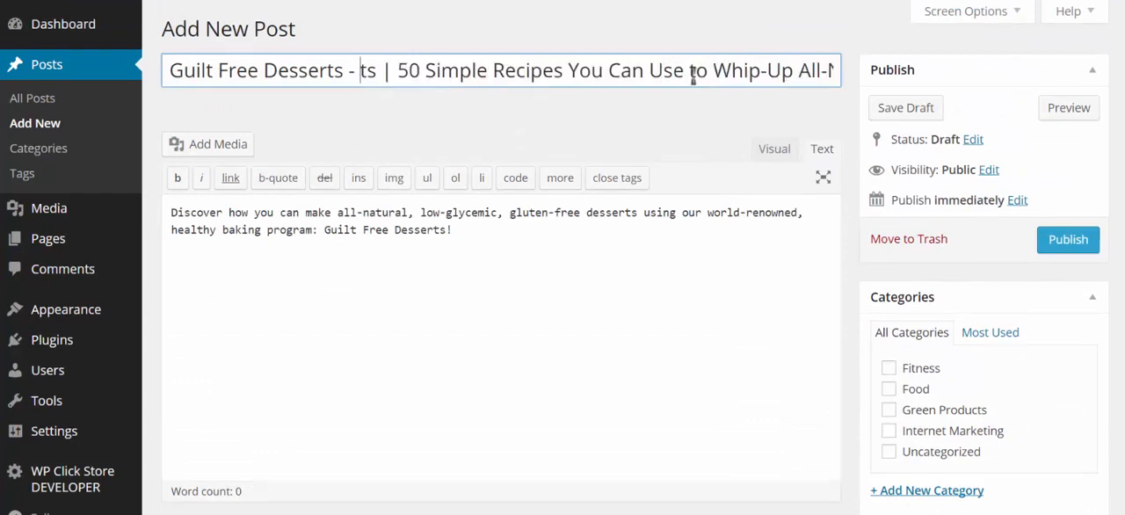
{"action": "key", "text": "Delete"}
{"action": "key", "text": "Delete"}
{"action": "key", "text": "Delete"}
{"action": "key", "text": "Delete"}
{"action": "key", "text": "Delete"}
{"action": "key", "text": "Delete"}
{"action": "key", "text": "Delete"}
{"action": "key", "text": "Delete"}
{"action": "key", "text": "Delete"}
{"action": "key", "text": "Delete"}
{"action": "key", "text": "Delete"}
{"action": "key", "text": "Delete"}
{"action": "key", "text": "Delete"}
{"action": "key", "text": "Delete"}
{"action": "key", "text": "Delete"}
{"action": "key", "text": "Delete"}
{"action": "key", "text": "Delete"}
{"action": "key", "text": "Delete"}
{"action": "left_click_drag", "start_coordinate": [532, 70], "coordinate": [911, 76]}
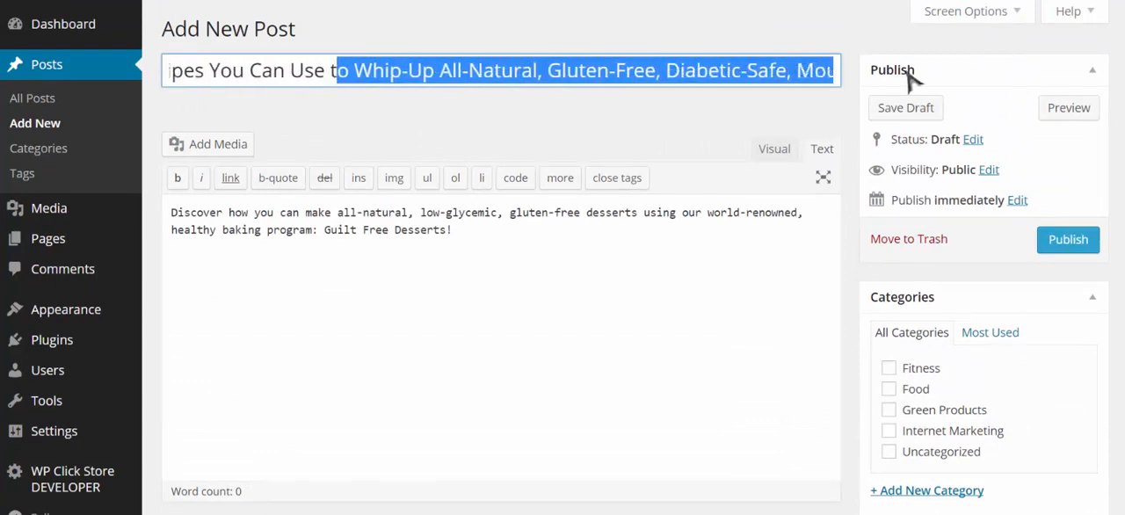
{"action": "key", "text": "BackSpace"}
{"action": "key", "text": "BackSpace"}
{"action": "key", "text": "BackSpace"}
{"action": "key", "text": "BackSpace"}
{"action": "key", "text": "BackSpace"}
{"action": "key", "text": "BackSpace"}
{"action": "key", "text": "BackSpace"}
{"action": "key", "text": "BackSpace"}
{"action": "key", "text": "BackSpace"}
{"action": "key", "text": "BackSpace"}
{"action": "key", "text": "BackSpace"}
{"action": "key", "text": "BackSpace"}
{"action": "key", "text": "BackSpace"}
{"action": "key", "text": "BackSpace"}
{"action": "key", "text": "BackSpace"}
{"action": "key", "text": "BackSpace"}
{"action": "key", "text": "BackSpace"}
{"action": "key", "text": "BackSpace"}
{"action": "key", "text": "BackSpace"}
{"action": "key", "text": "BackSpace"}
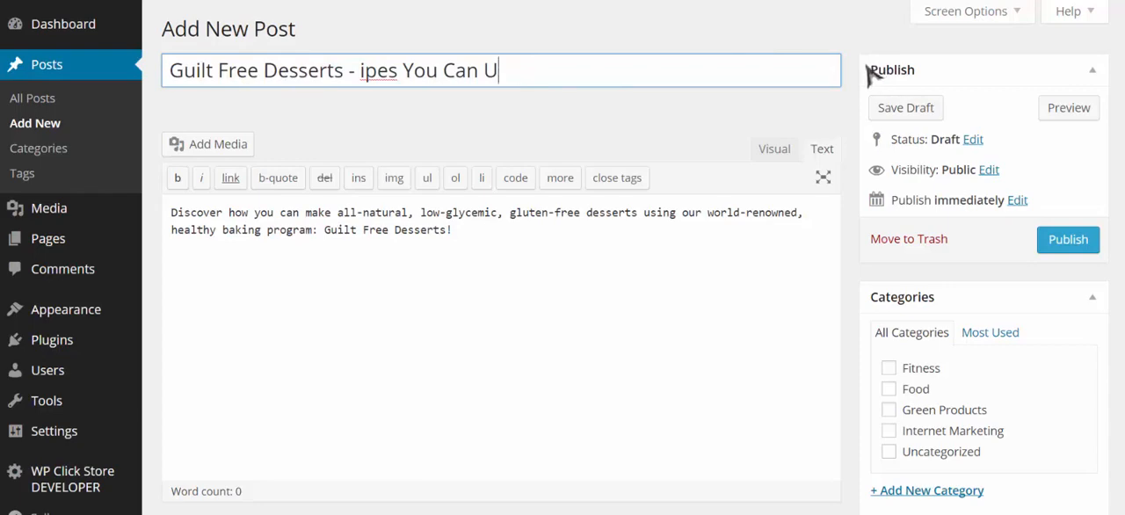
{"action": "key", "text": "BackSpace"}
{"action": "key", "text": "BackSpace"}
{"action": "left_click", "coordinate": [497, 247]}
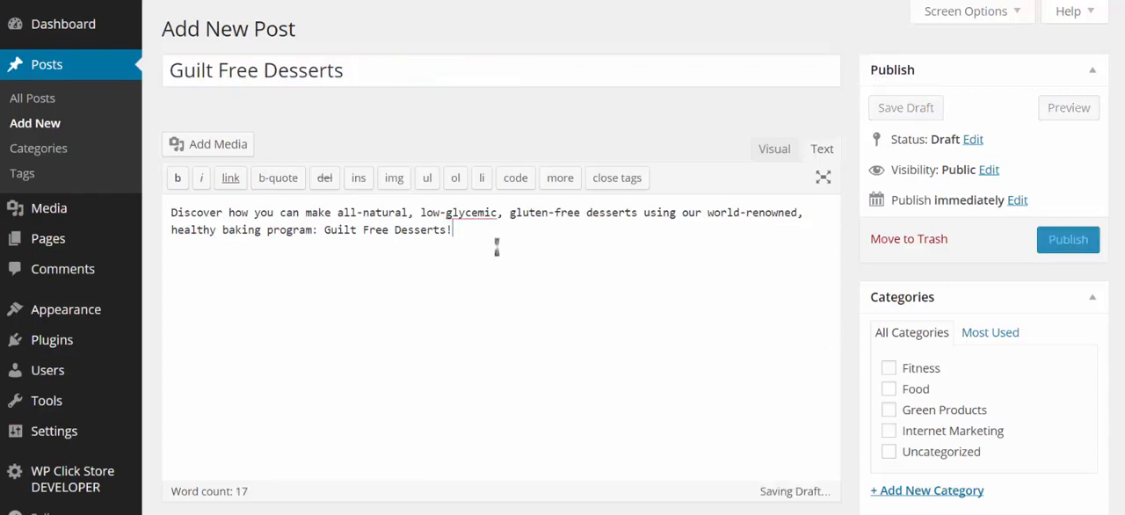
- Assign the post to the Food category and choose the Guilt-Free Desserts book cover as its ClickBank featured image
{"action": "scroll", "coordinate": [552, 261], "scroll_direction": "down", "scroll_amount": 2}
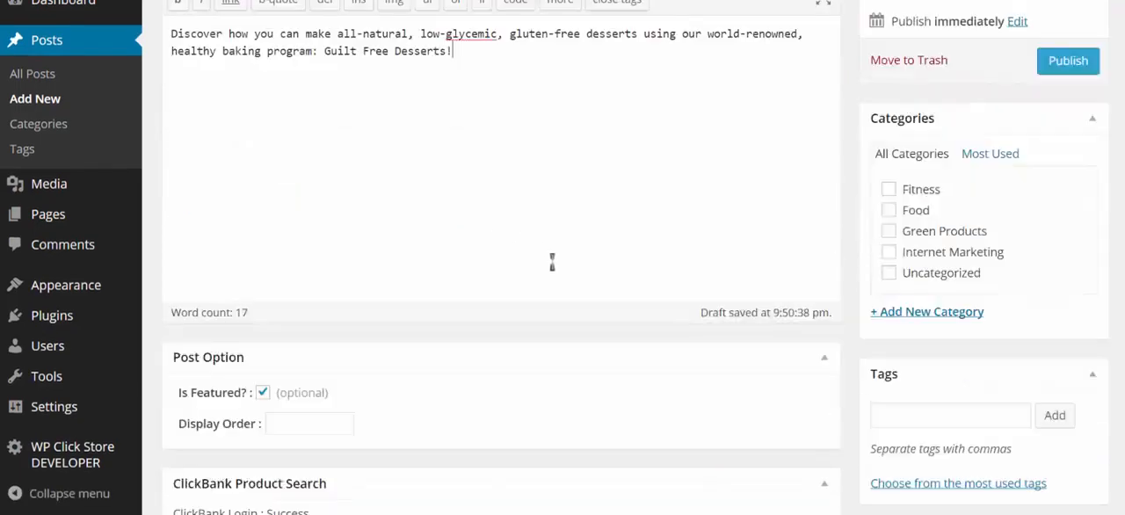
{"action": "left_click", "coordinate": [890, 211]}
{"action": "scroll", "coordinate": [796, 271], "scroll_direction": "down", "scroll_amount": 3}
{"action": "scroll", "coordinate": [807, 281], "scroll_direction": "down", "scroll_amount": 10}
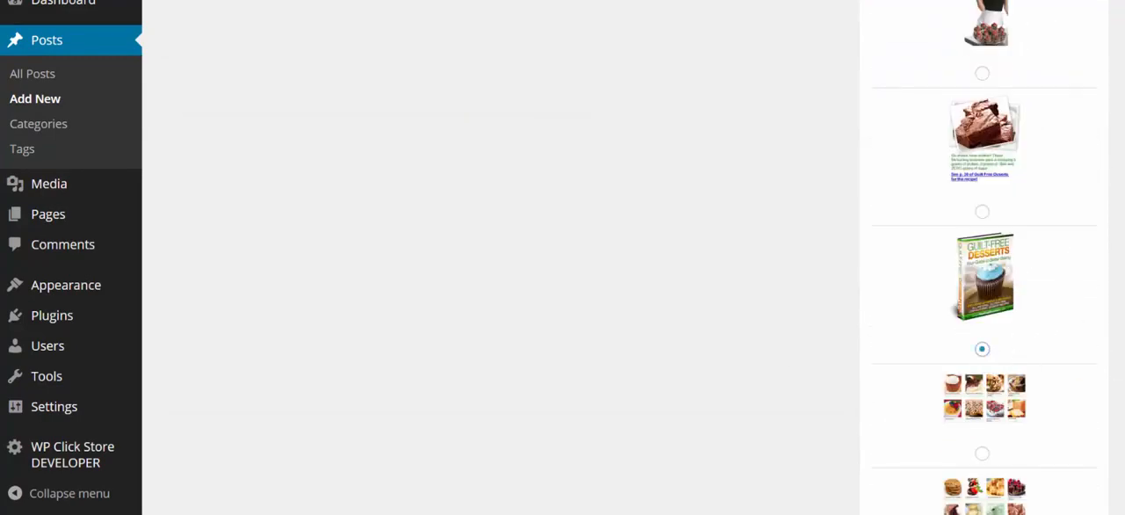
- Publish the Guilt Free Desserts post
{"action": "scroll", "coordinate": [982, 349], "scroll_direction": "up", "scroll_amount": 12}
{"action": "left_click", "coordinate": [1087, 126]}
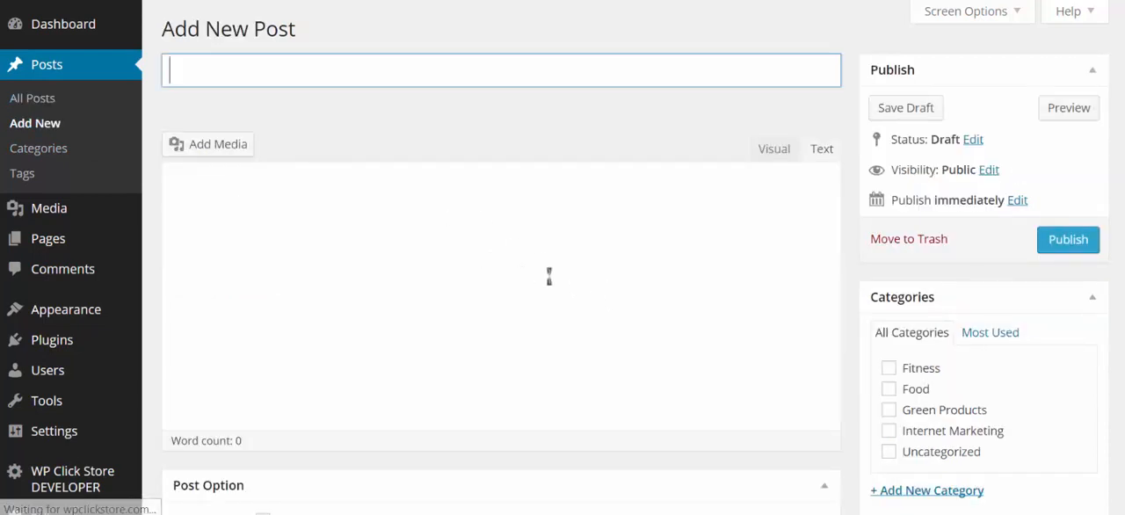
- Mark the next new post as featured in its post options
{"action": "scroll", "coordinate": [550, 275], "scroll_direction": "down", "scroll_amount": 4}
{"action": "scroll", "coordinate": [549, 276], "scroll_direction": "down", "scroll_amount": 1}
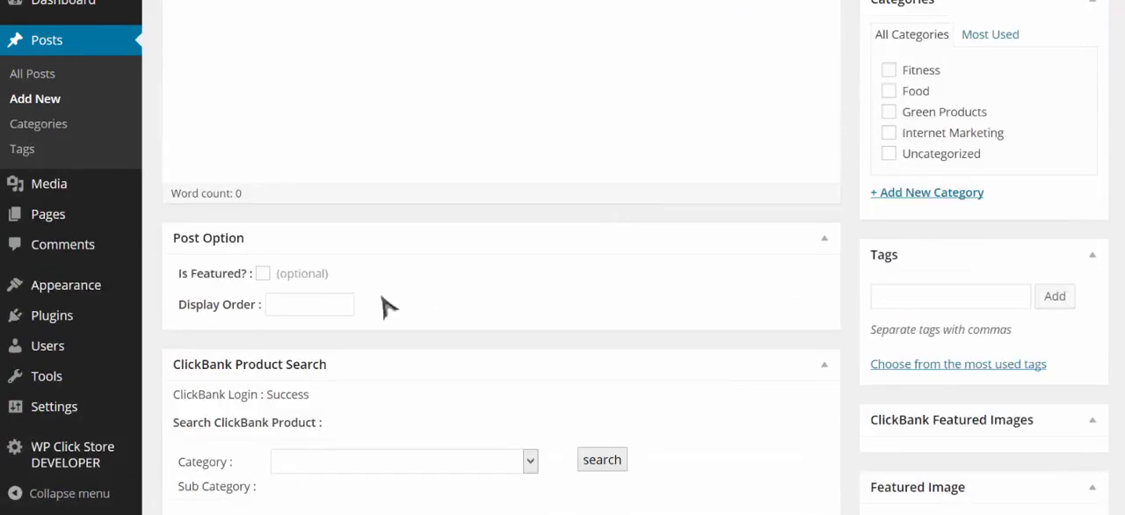
{"action": "left_click", "coordinate": [263, 273]}
{"action": "scroll", "coordinate": [593, 353], "scroll_direction": "down", "scroll_amount": 2}
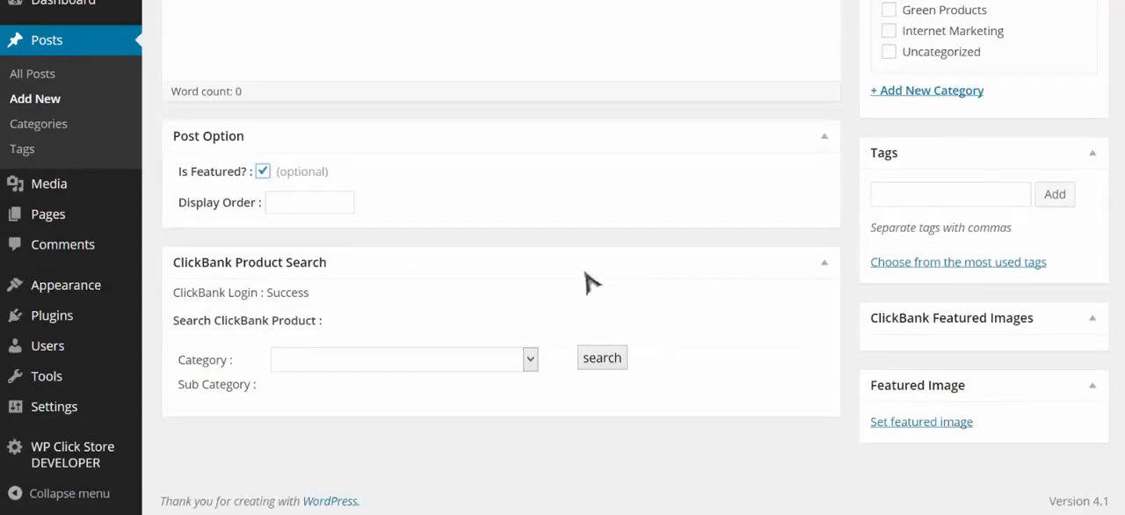
- Search ClickBank products in the E-business & E-marketing category and select Get Cash For Surveys
{"action": "left_click", "coordinate": [492, 361]}
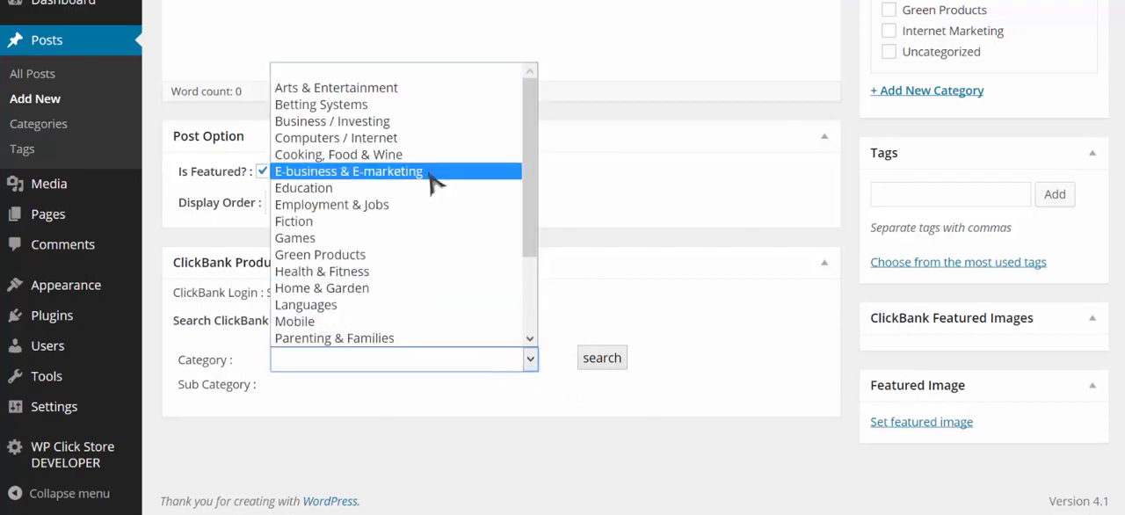
{"action": "left_click", "coordinate": [431, 174]}
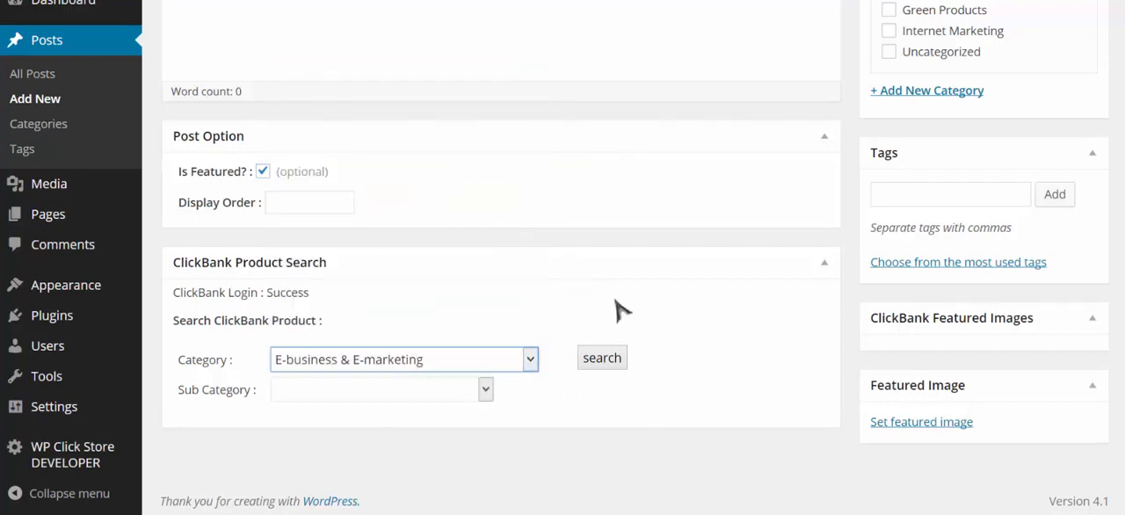
{"action": "left_click", "coordinate": [615, 362]}
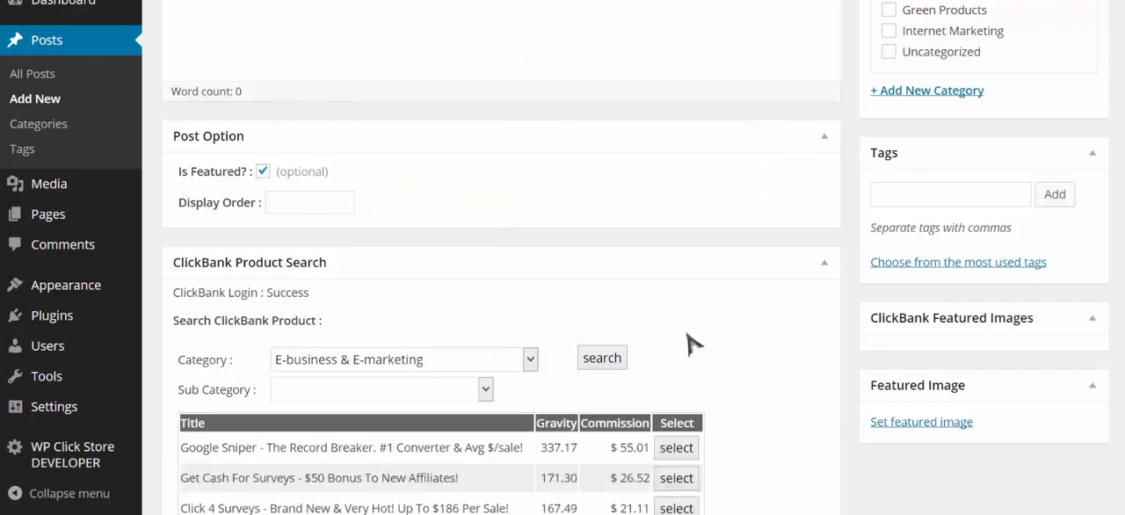
{"action": "scroll", "coordinate": [686, 338], "scroll_direction": "down", "scroll_amount": 3}
{"action": "scroll", "coordinate": [690, 335], "scroll_direction": "down", "scroll_amount": 1}
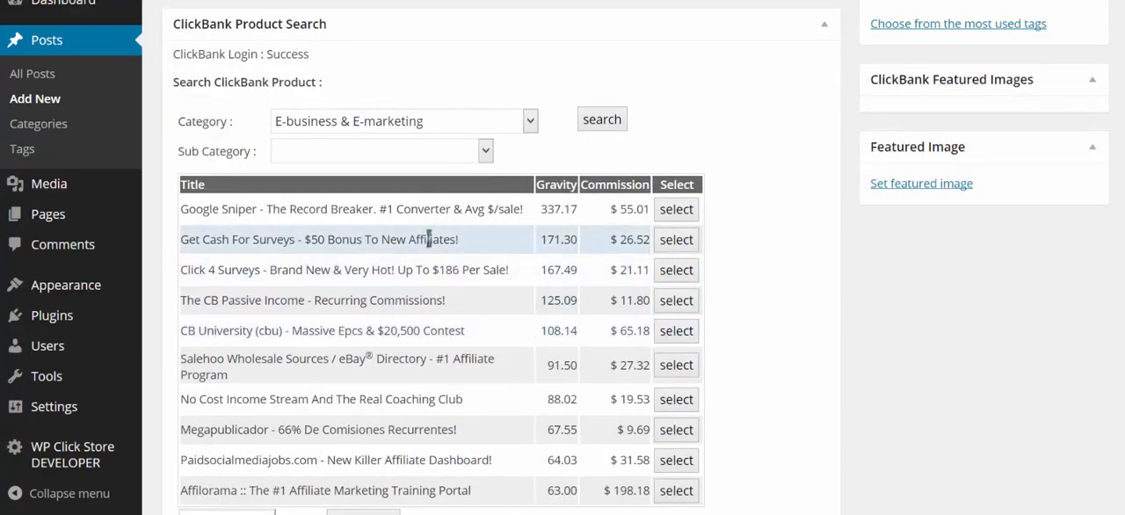
{"action": "left_click", "coordinate": [682, 245]}
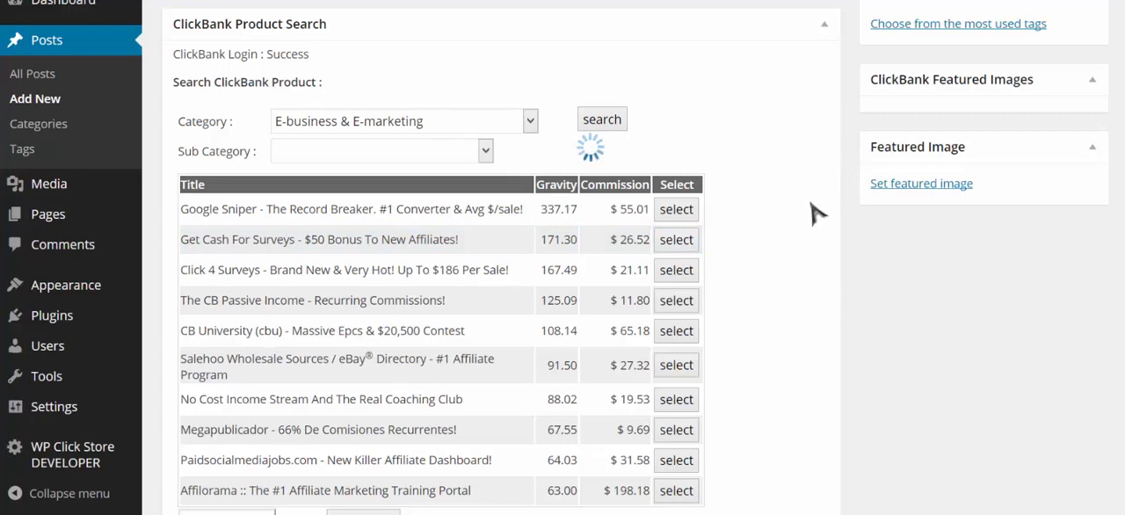
{"action": "scroll", "coordinate": [813, 211], "scroll_direction": "up", "scroll_amount": 2}
{"action": "scroll", "coordinate": [813, 211], "scroll_direction": "up", "scroll_amount": 5}
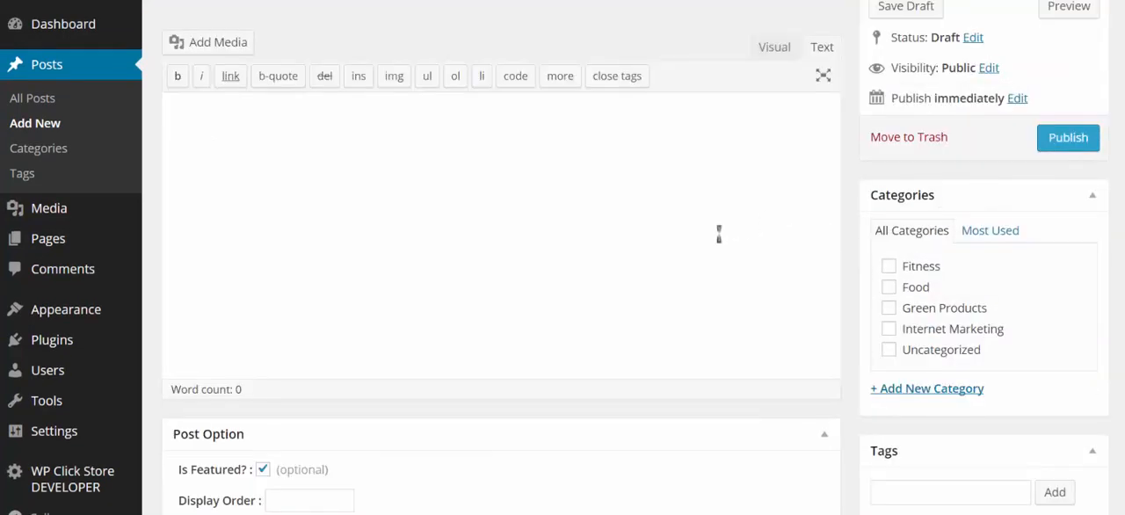
{"action": "scroll", "coordinate": [720, 233], "scroll_direction": "up", "scroll_amount": 1}
{"action": "scroll", "coordinate": [686, 240], "scroll_direction": "down", "scroll_amount": 1}
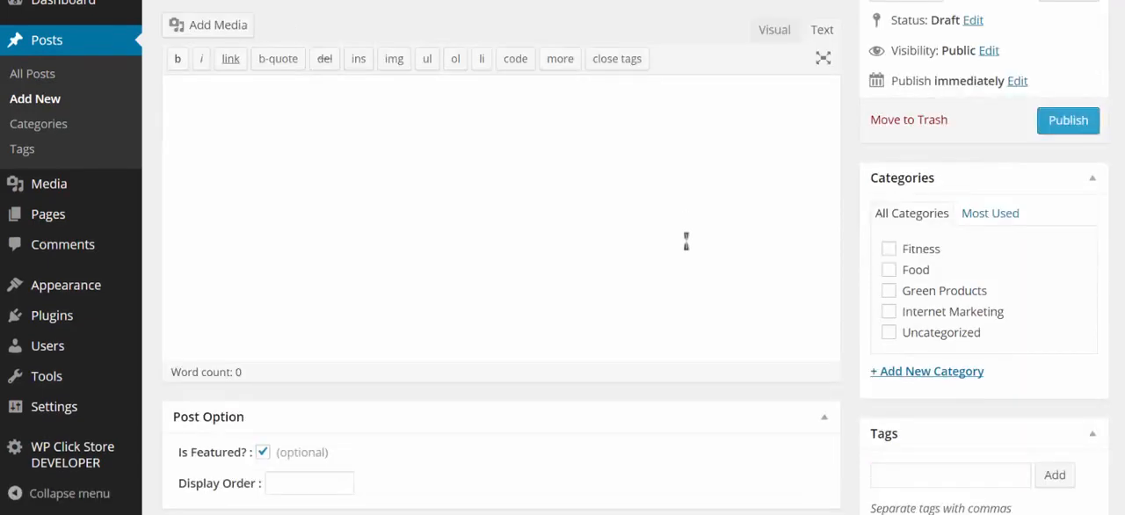
{"action": "scroll", "coordinate": [687, 240], "scroll_direction": "down", "scroll_amount": 3}
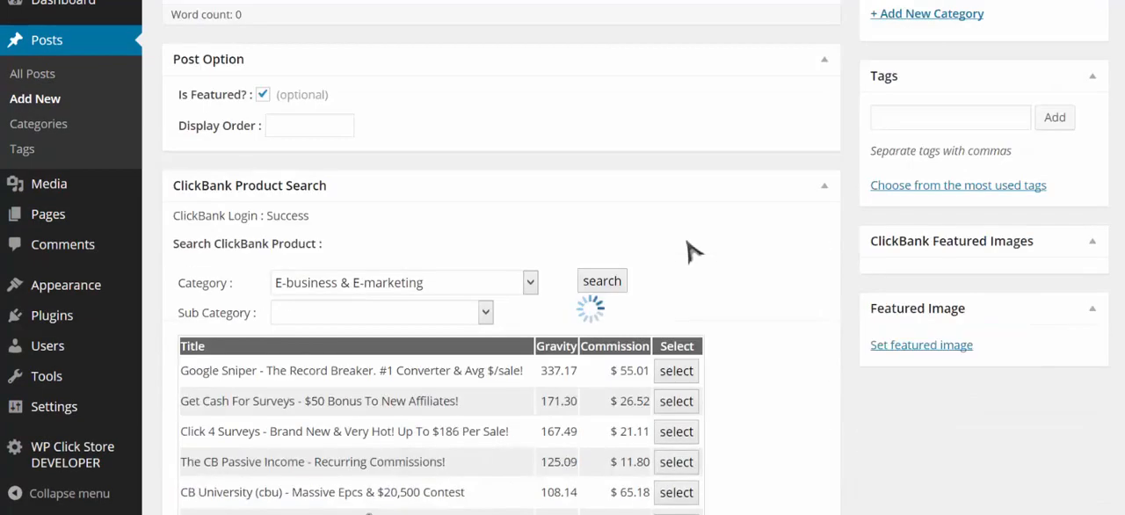
{"action": "scroll", "coordinate": [690, 252], "scroll_direction": "down", "scroll_amount": 1}
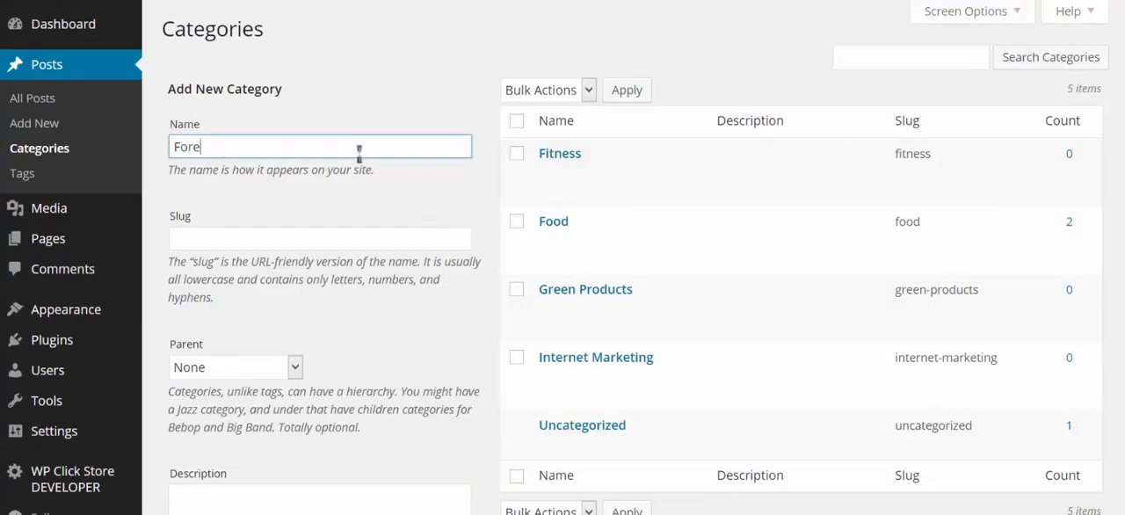
- Add a post category named Forex without a parent
{"action": "scroll", "coordinate": [300, 255], "scroll_direction": "down", "scroll_amount": 3}
{"action": "left_click", "coordinate": [259, 429]}
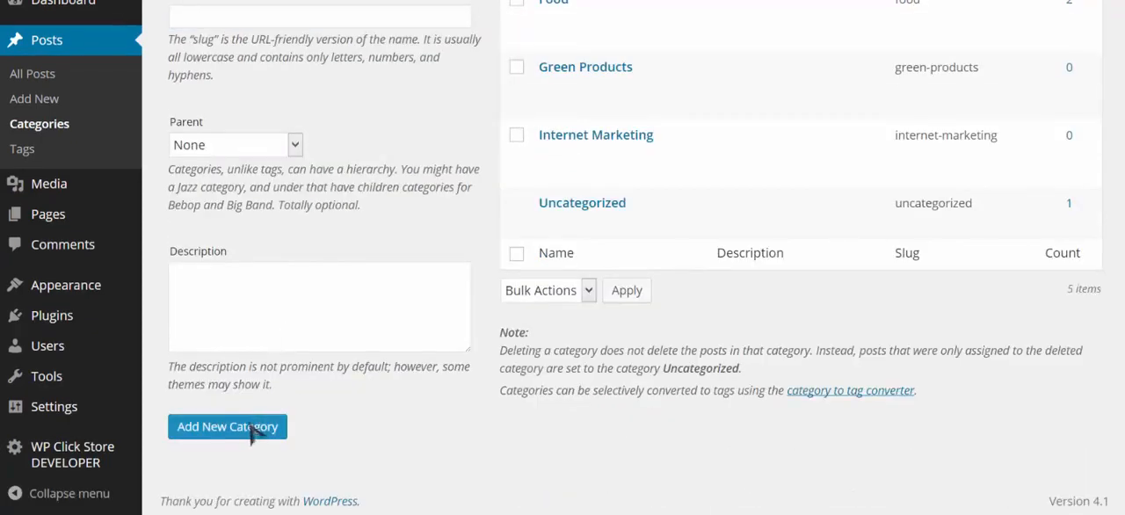
{"action": "scroll", "coordinate": [341, 244], "scroll_direction": "up", "scroll_amount": 3}
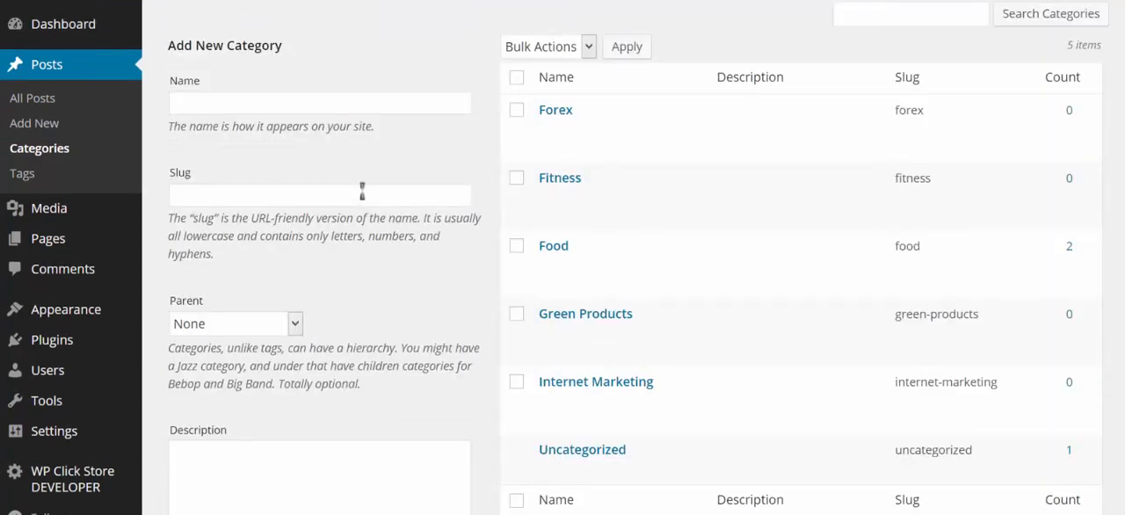
- Rename the Food category to Recipes, change its slug to match the new name, and save the update
{"action": "mouse_move", "coordinate": [558, 263]}
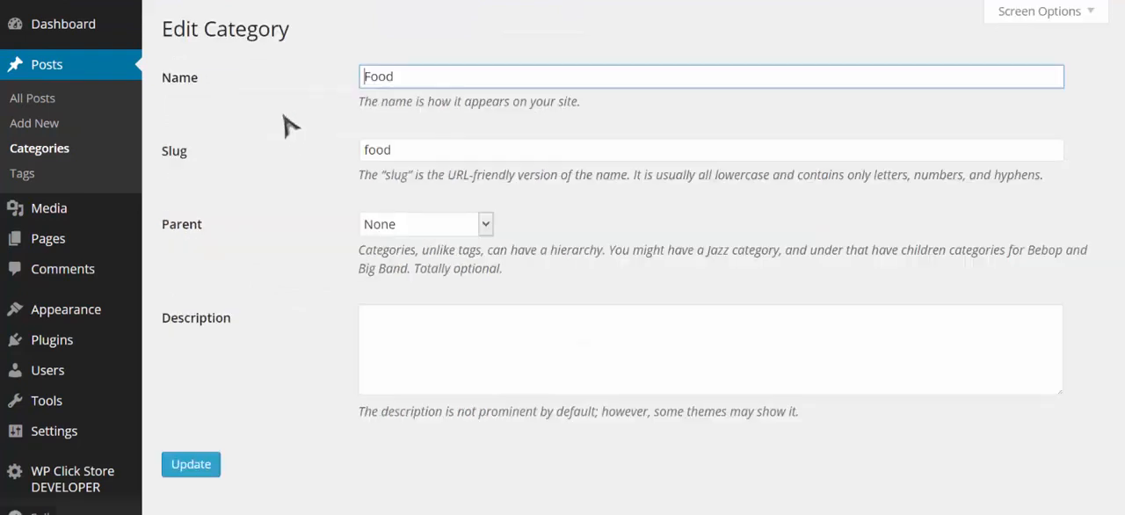
{"action": "double_click", "coordinate": [359, 75]}
{"action": "type", "text": "Recipes"}
{"action": "key", "text": "ctrl+a"}
{"action": "key", "text": "ctrl+c"}
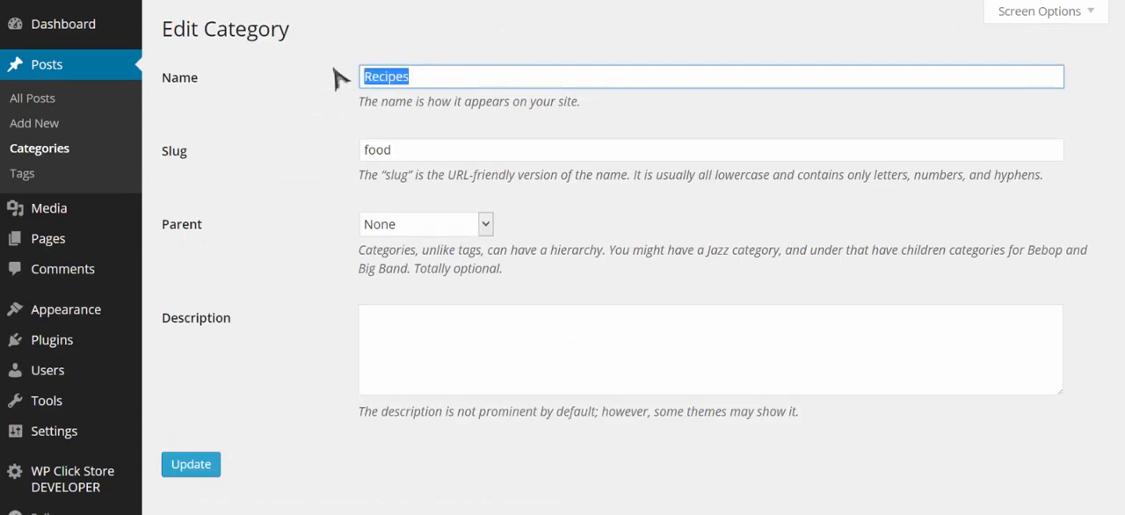
{"action": "left_click", "coordinate": [410, 149]}
{"action": "key", "text": "ctrl+a"}
{"action": "key", "text": "ctrl+v"}
{"action": "left_click", "coordinate": [184, 466]}
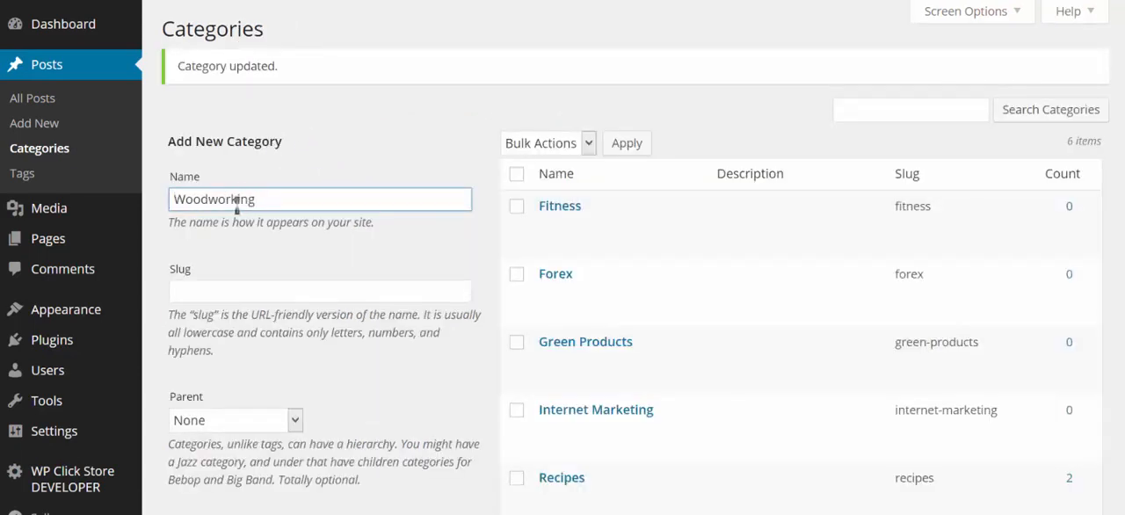
- Add two post categories named Woodworking and Remedies, both without a parent
{"action": "scroll", "coordinate": [259, 250], "scroll_direction": "down", "scroll_amount": 3}
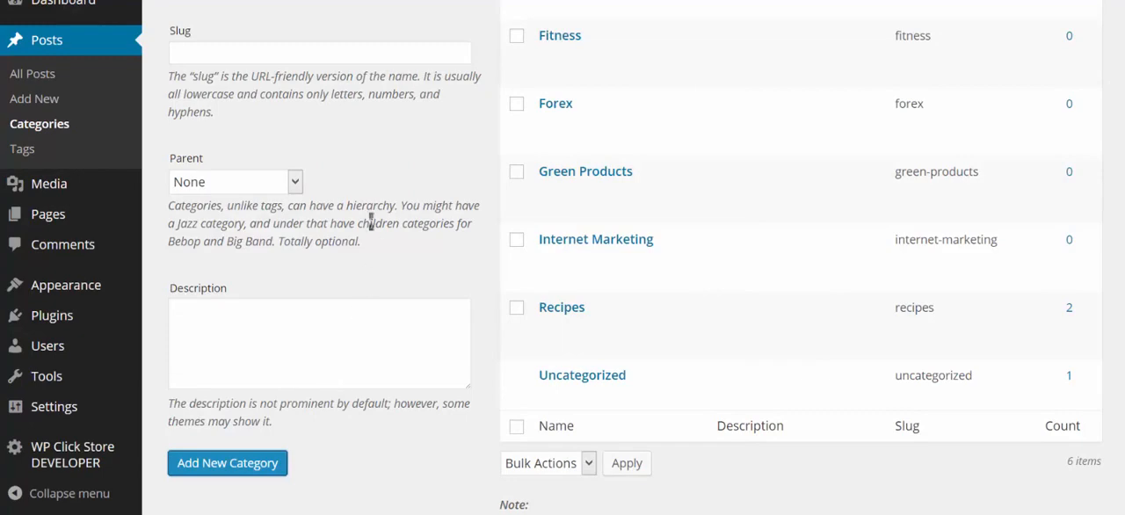
{"action": "scroll", "coordinate": [371, 220], "scroll_direction": "up", "scroll_amount": 3}
{"action": "left_click", "coordinate": [321, 83]}
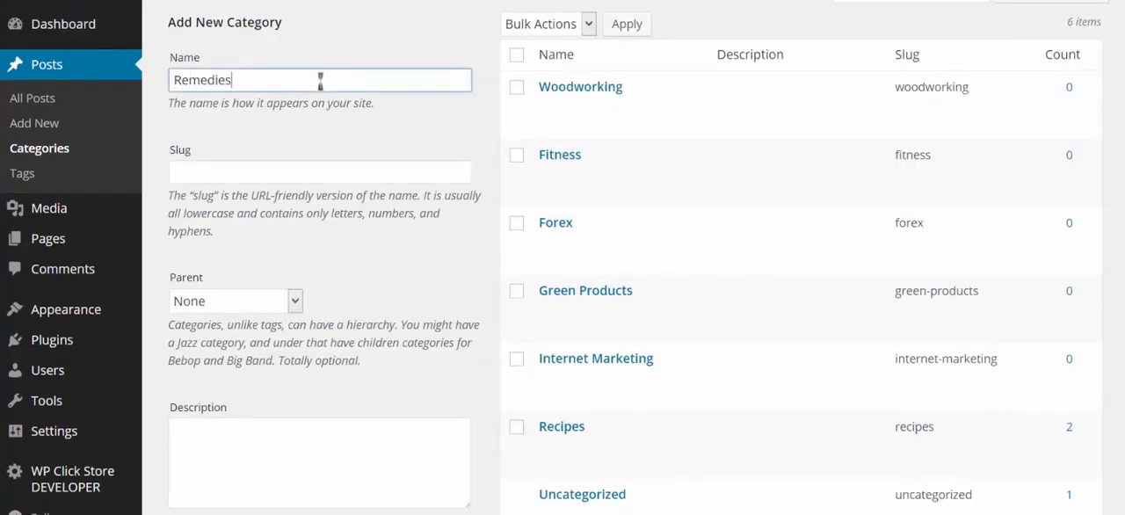
{"action": "scroll", "coordinate": [318, 133], "scroll_direction": "down", "scroll_amount": 4}
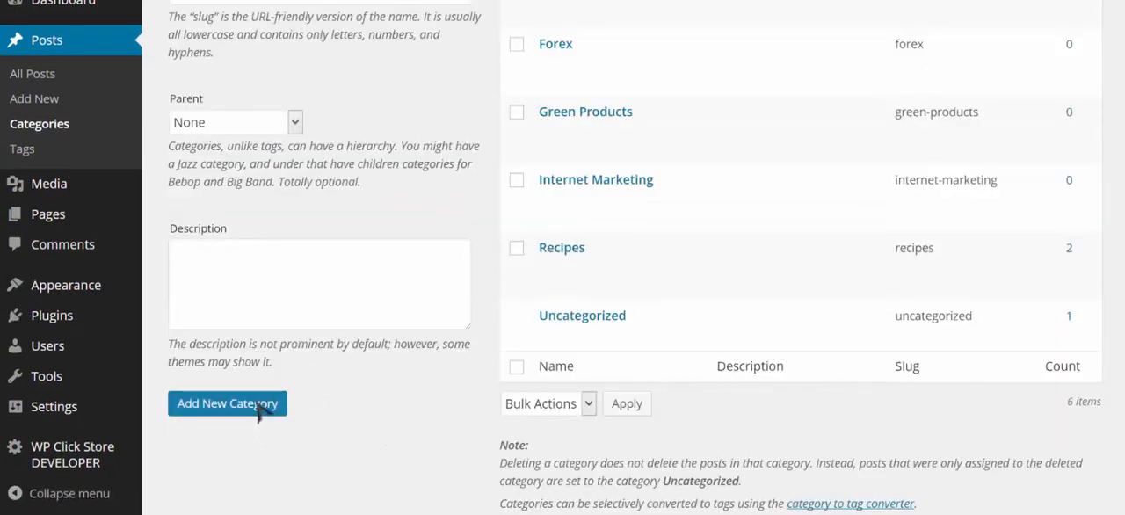
{"action": "left_click", "coordinate": [261, 405]}
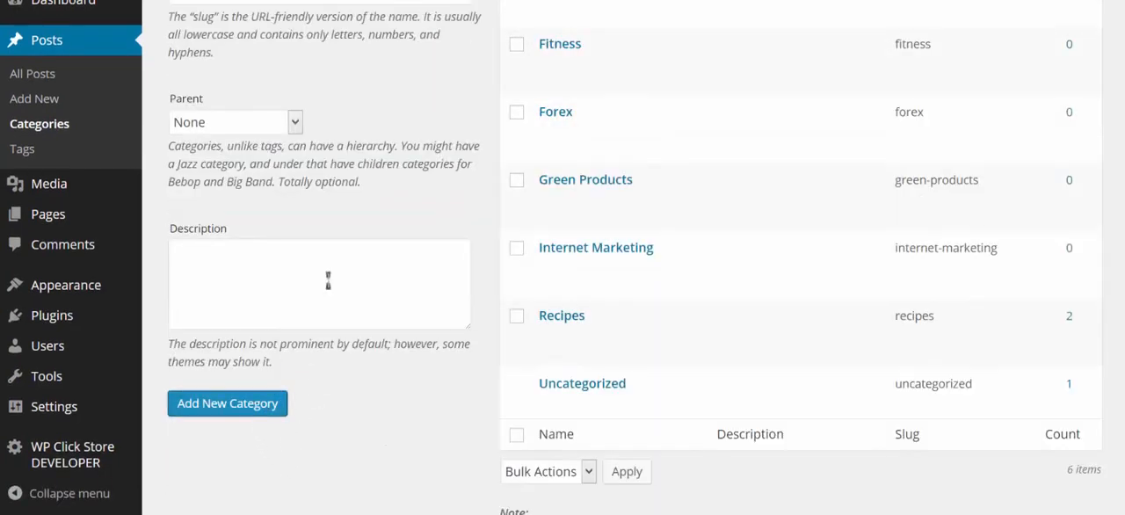
{"action": "scroll", "coordinate": [326, 282], "scroll_direction": "up", "scroll_amount": 2}
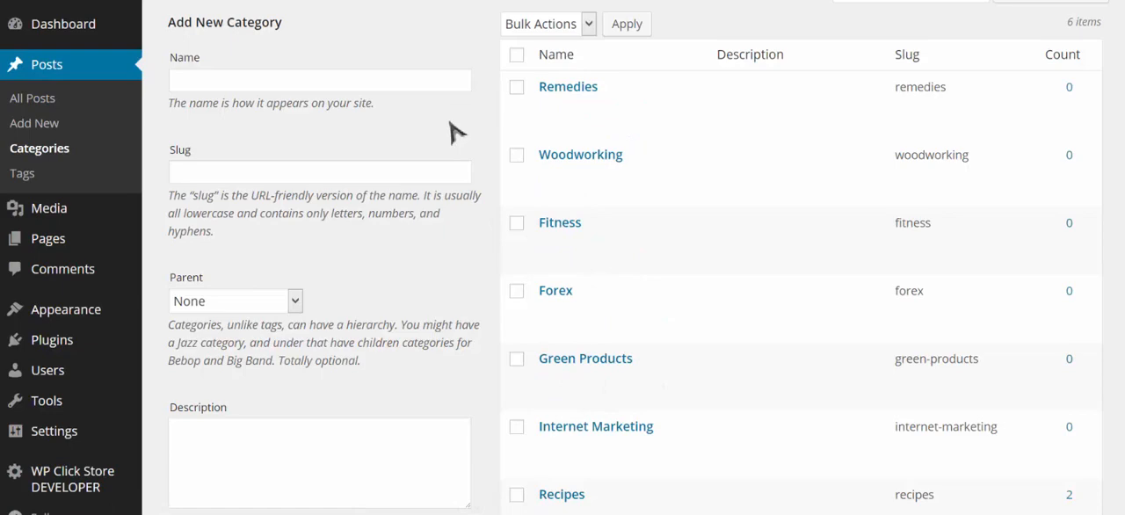
{"action": "scroll", "coordinate": [262, 246], "scroll_direction": "down", "scroll_amount": 2}
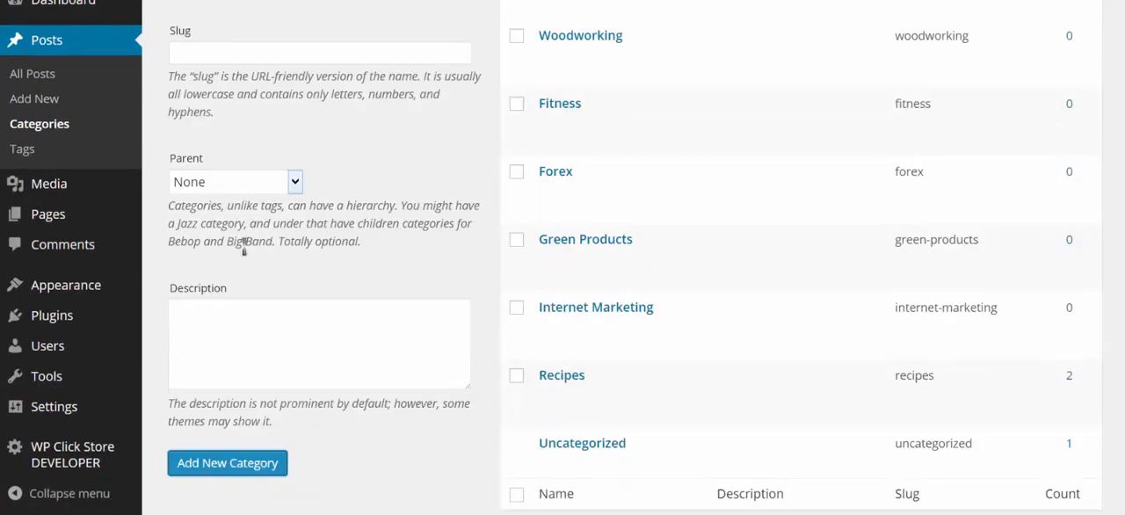
- Create the navigation menu Menu 1, assign it to the Primary Navigation location, and remove its Sample Page item
{"action": "mouse_move", "coordinate": [107, 286]}
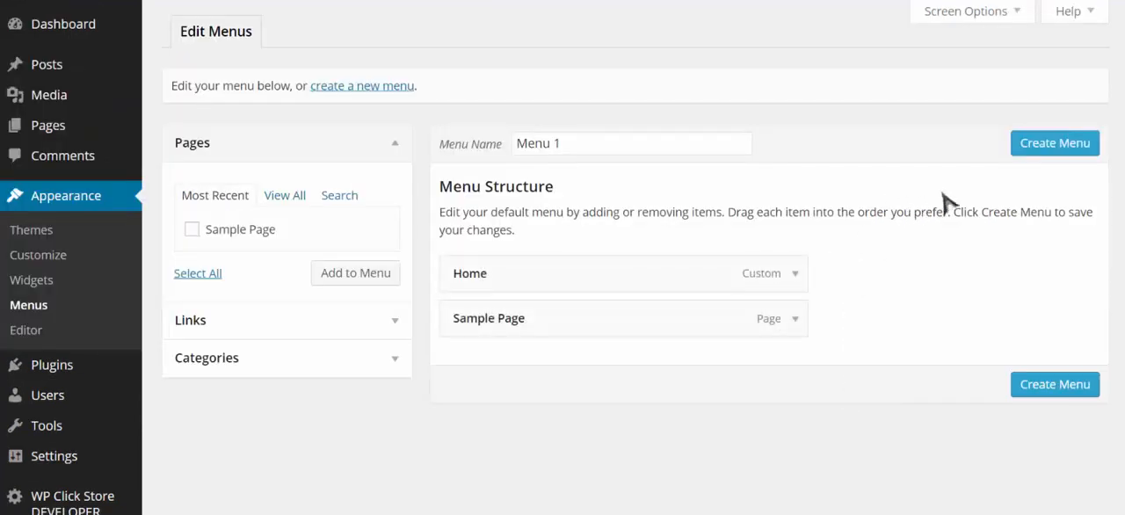
{"action": "left_click", "coordinate": [1063, 148]}
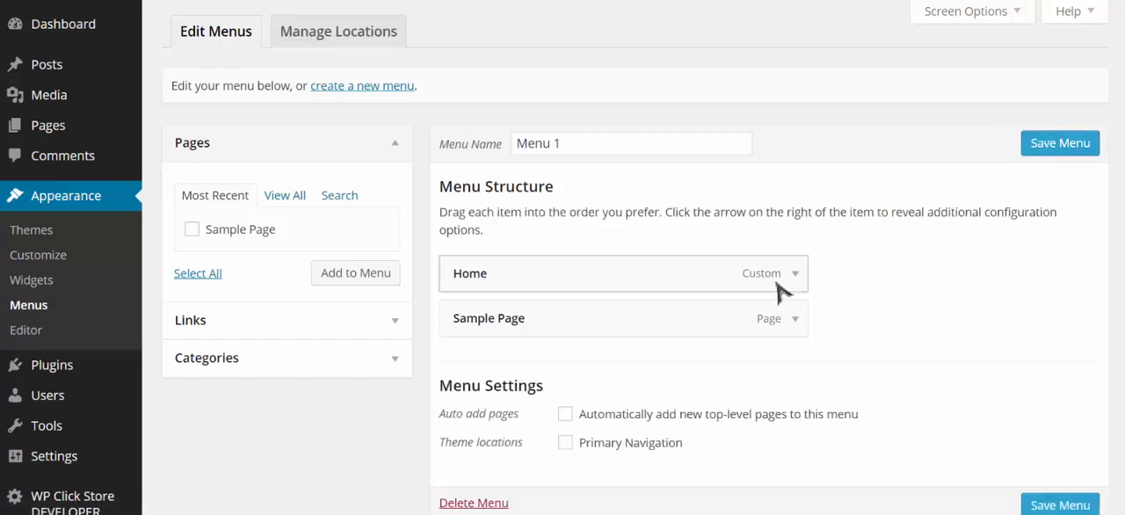
{"action": "scroll", "coordinate": [824, 293], "scroll_direction": "down", "scroll_amount": 1}
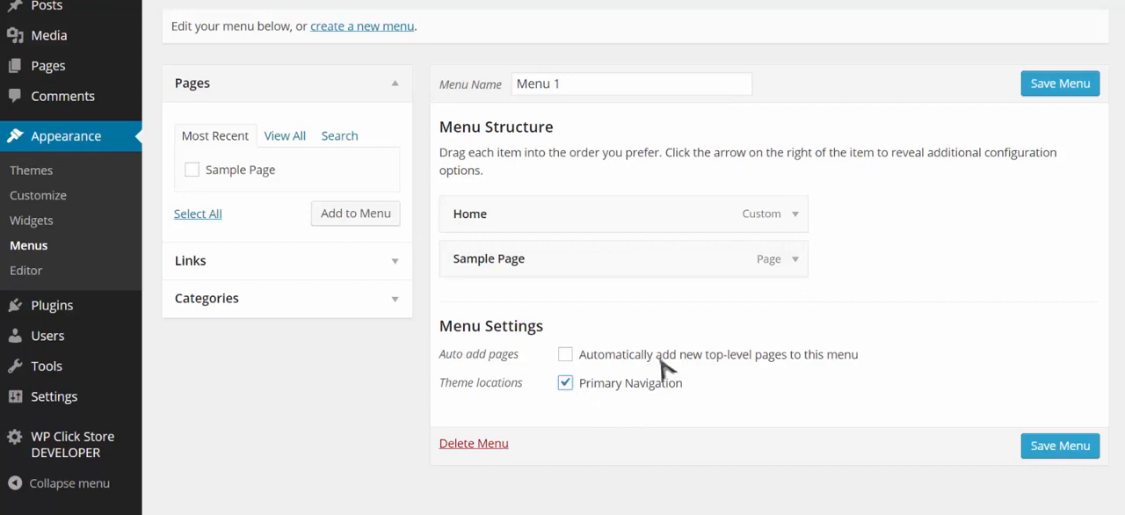
{"action": "left_click", "coordinate": [794, 263]}
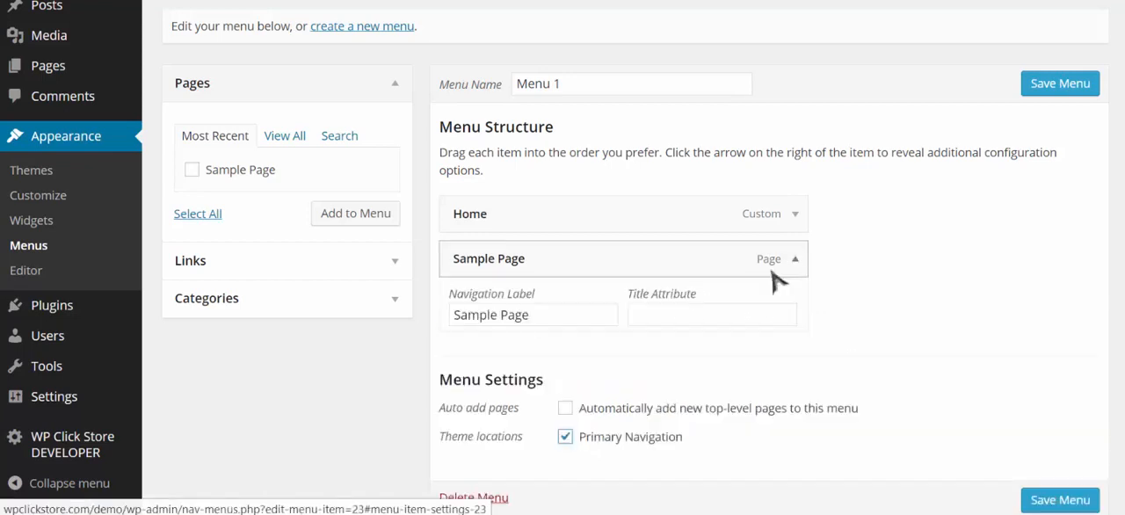
{"action": "left_click", "coordinate": [470, 424]}
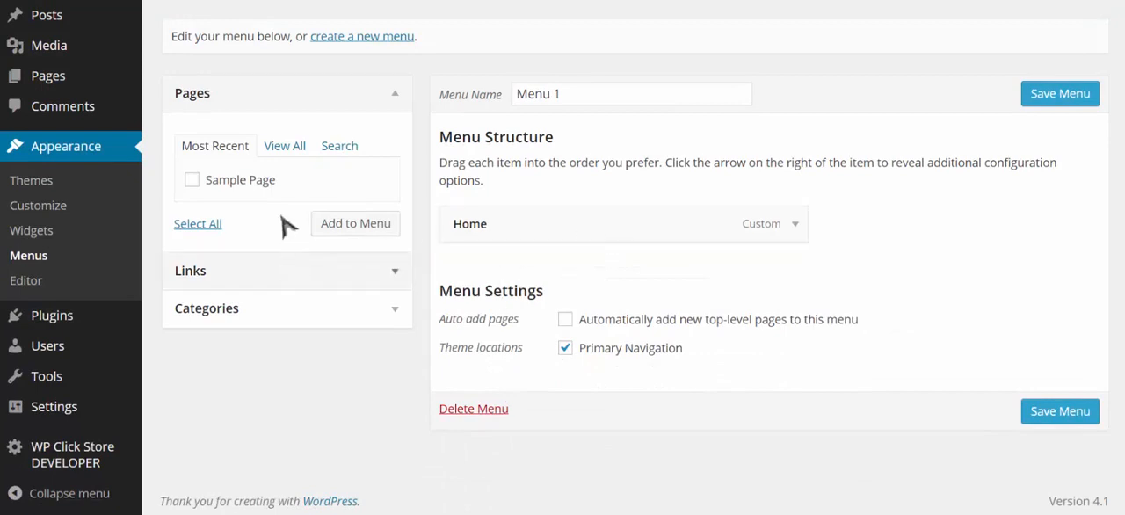
- Add all post categories, from Fitness to Woodworking, to Menu 1 beneath the Home item and save the menu
{"action": "left_click", "coordinate": [314, 320]}
{"action": "left_click", "coordinate": [283, 225]}
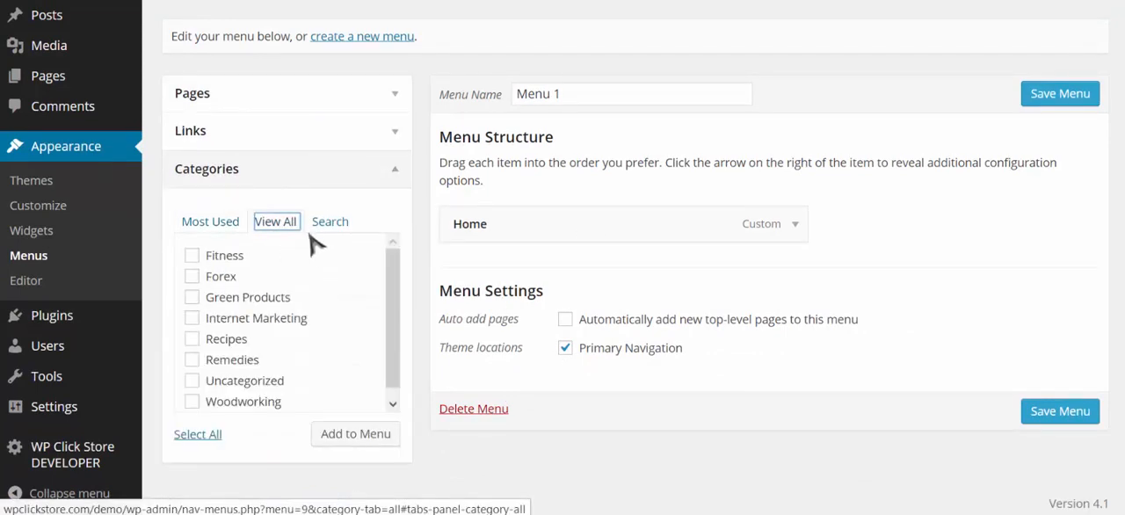
{"action": "scroll", "coordinate": [314, 253], "scroll_direction": "down", "scroll_amount": 2}
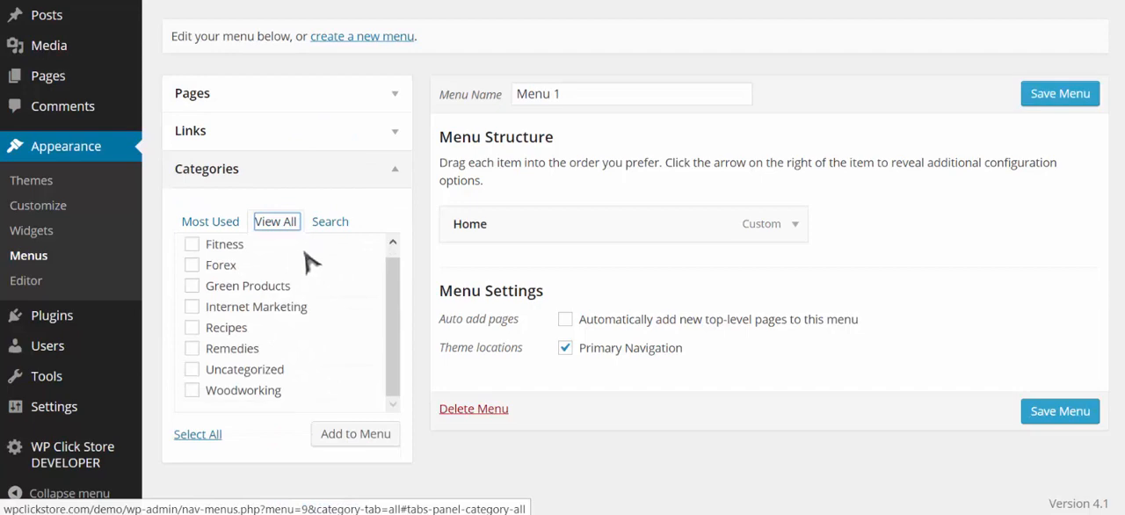
{"action": "left_click", "coordinate": [186, 436]}
{"action": "left_click", "coordinate": [350, 439]}
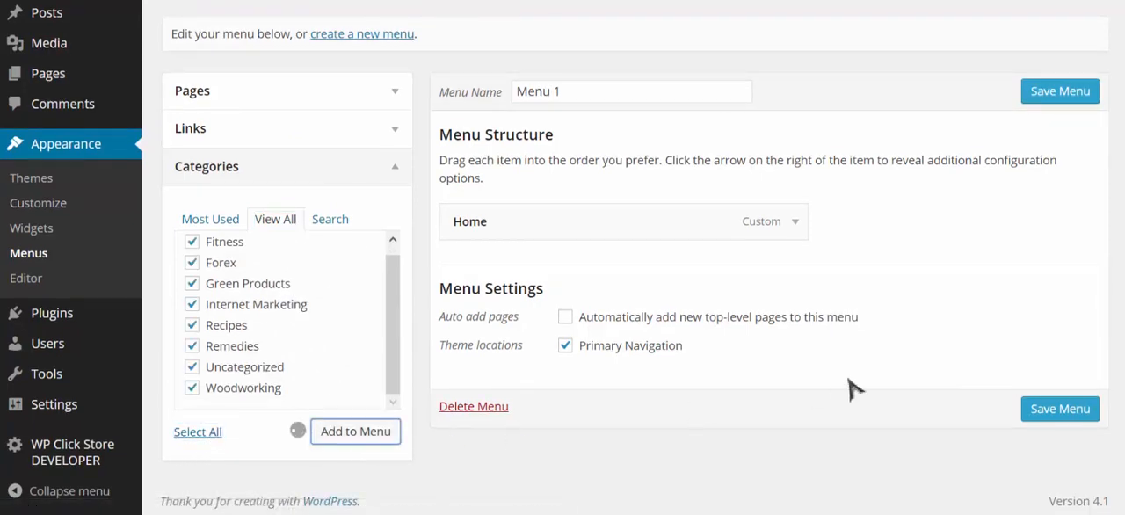
{"action": "scroll", "coordinate": [922, 319], "scroll_direction": "down", "scroll_amount": 2}
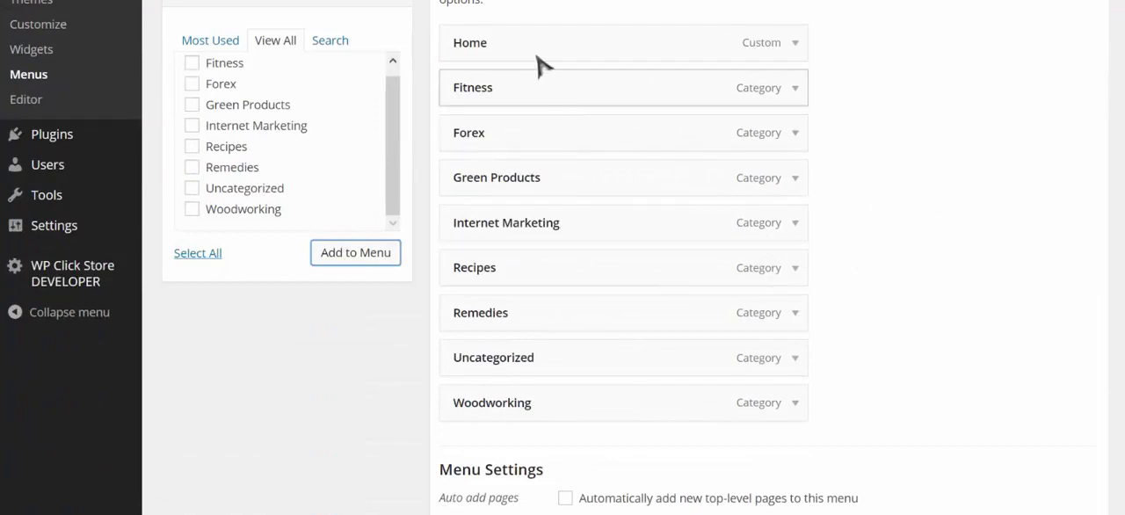
{"action": "scroll", "coordinate": [1037, 262], "scroll_direction": "up", "scroll_amount": 2}
{"action": "scroll", "coordinate": [1038, 262], "scroll_direction": "up", "scroll_amount": 1}
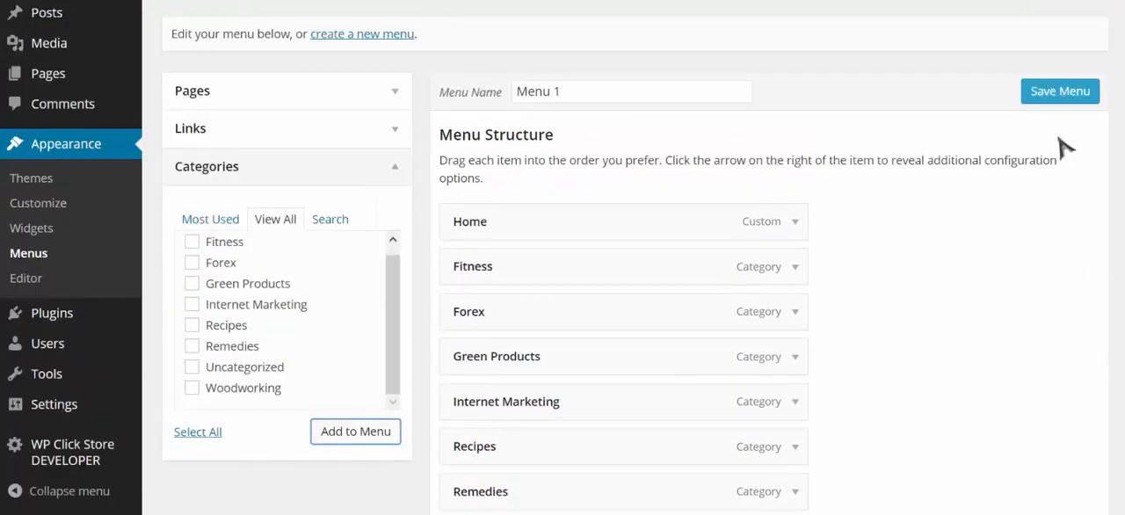
{"action": "left_click", "coordinate": [1066, 97]}
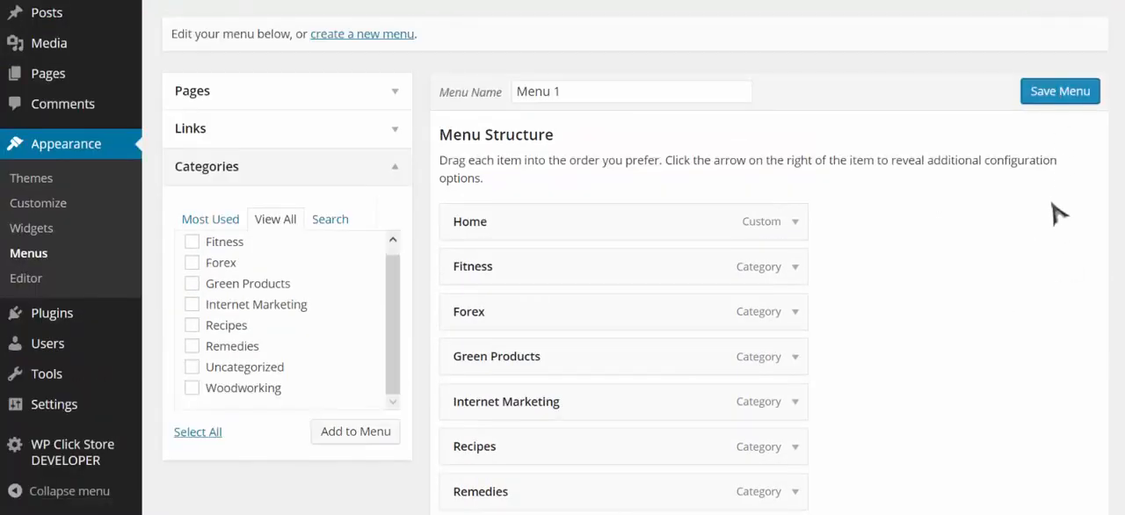
{"action": "scroll", "coordinate": [789, 297], "scroll_direction": "down", "scroll_amount": 4}
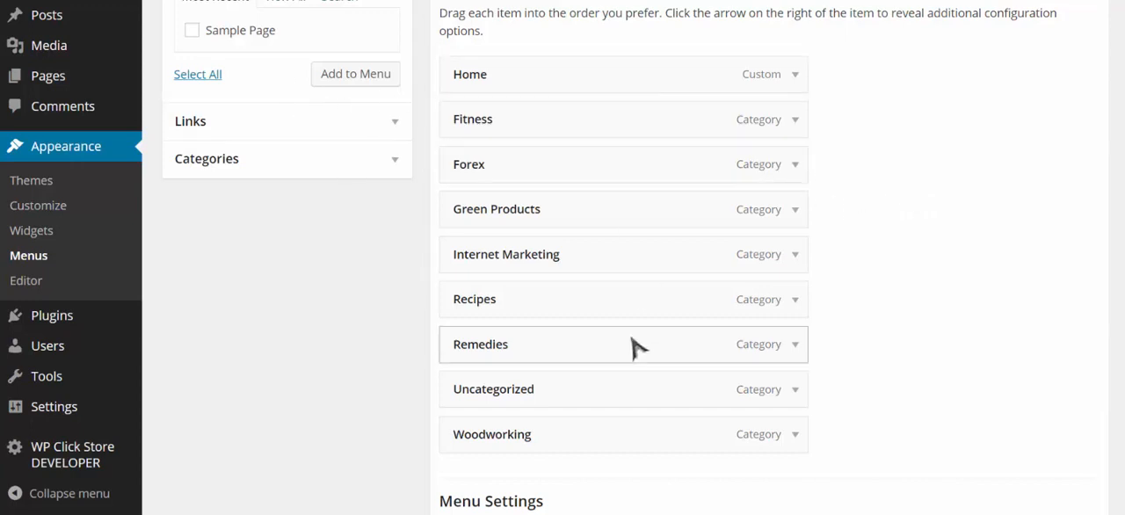
{"action": "scroll", "coordinate": [896, 233], "scroll_direction": "down", "scroll_amount": 2}
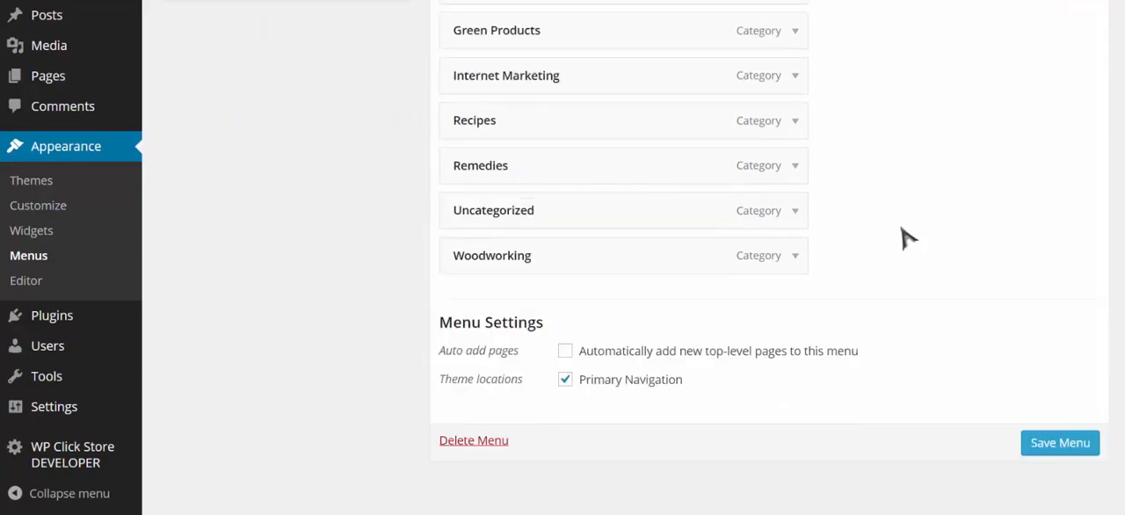
- Open the Widgets page and look over the available widgets, the Primary Widget Area and the footer widget areas
{"action": "scroll", "coordinate": [908, 237], "scroll_direction": "up", "scroll_amount": 5}
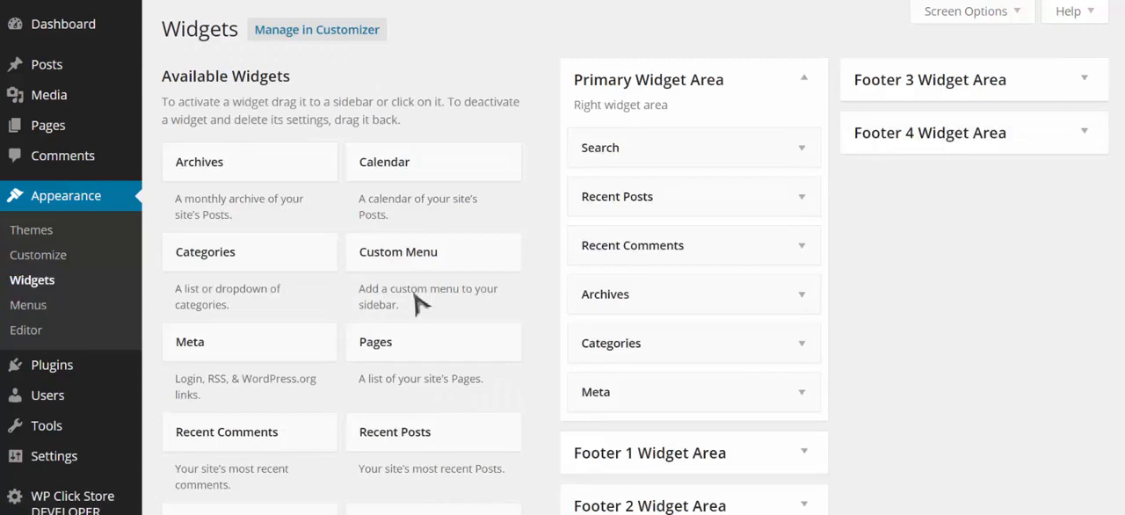
{"action": "scroll", "coordinate": [929, 271], "scroll_direction": "down", "scroll_amount": 1}
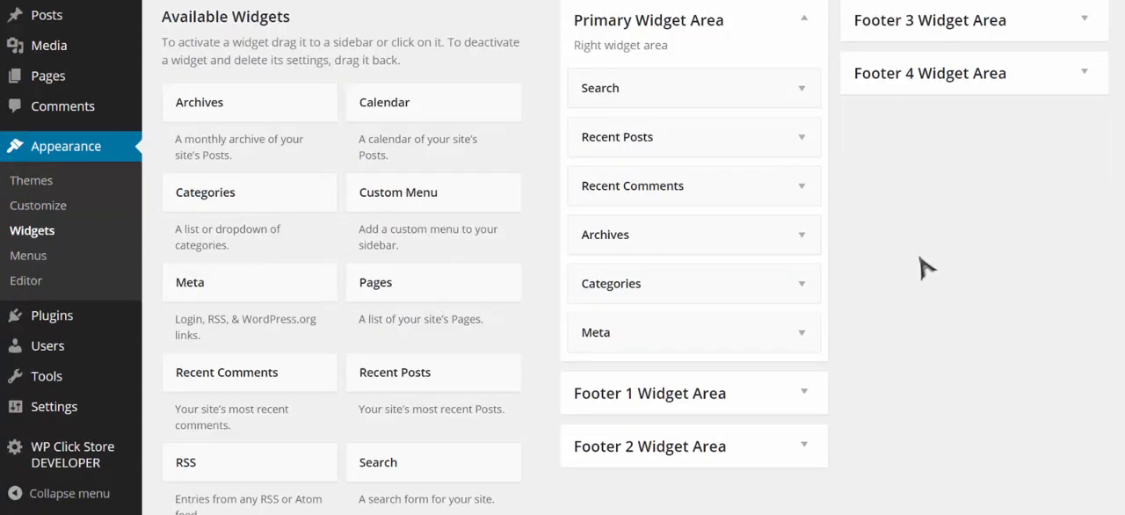
{"action": "scroll", "coordinate": [924, 267], "scroll_direction": "up", "scroll_amount": 1}
{"action": "scroll", "coordinate": [924, 263], "scroll_direction": "down", "scroll_amount": 2}
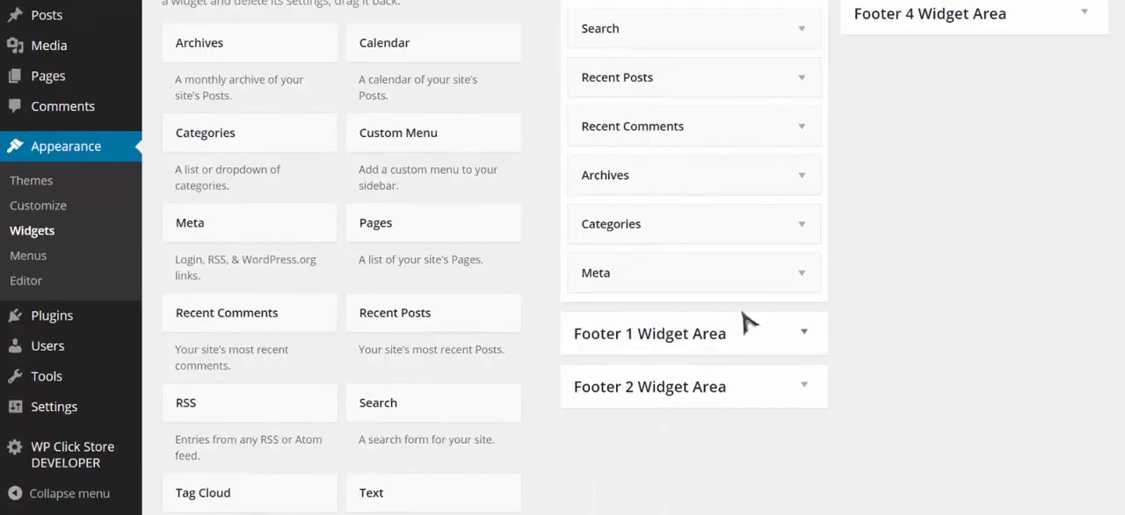
{"action": "scroll", "coordinate": [947, 201], "scroll_direction": "up", "scroll_amount": 2}
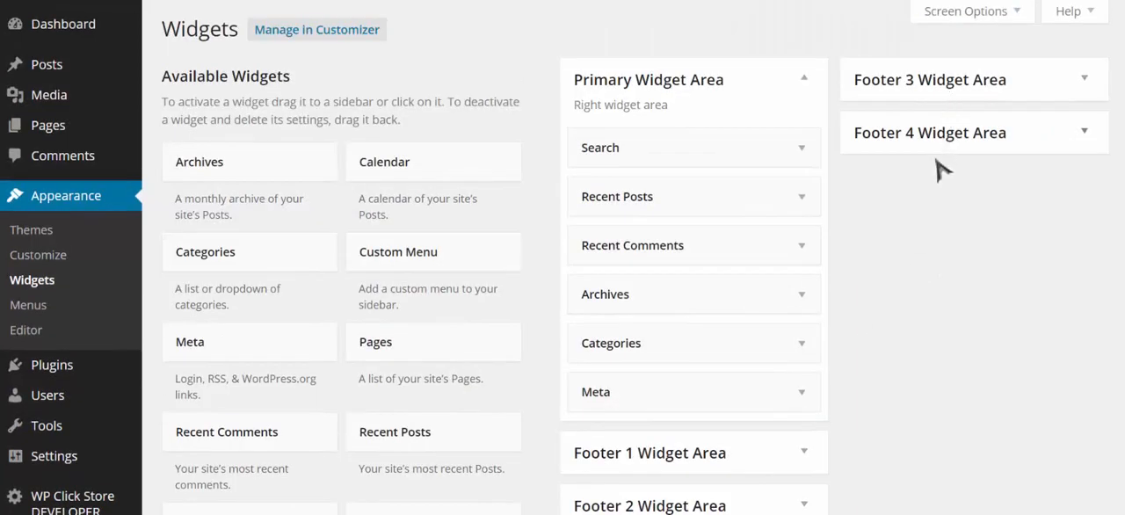
{"action": "scroll", "coordinate": [938, 170], "scroll_direction": "down", "scroll_amount": 1}
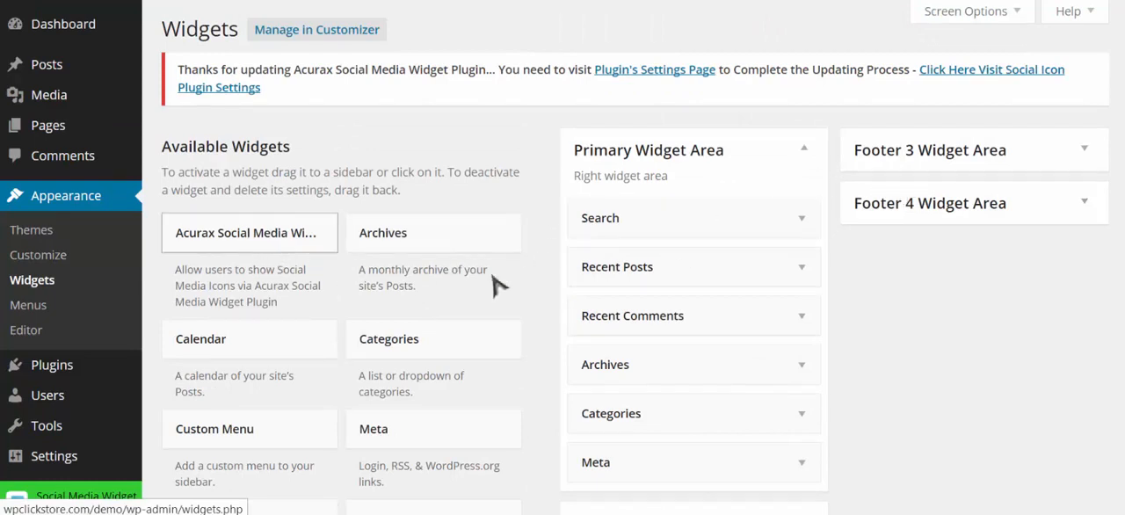
- Add the Acurax Social Media Widget to the Primary Widget Area directly below Search, and collapse its settings
{"action": "left_click_drag", "start_coordinate": [495, 283], "coordinate": [759, 258]}
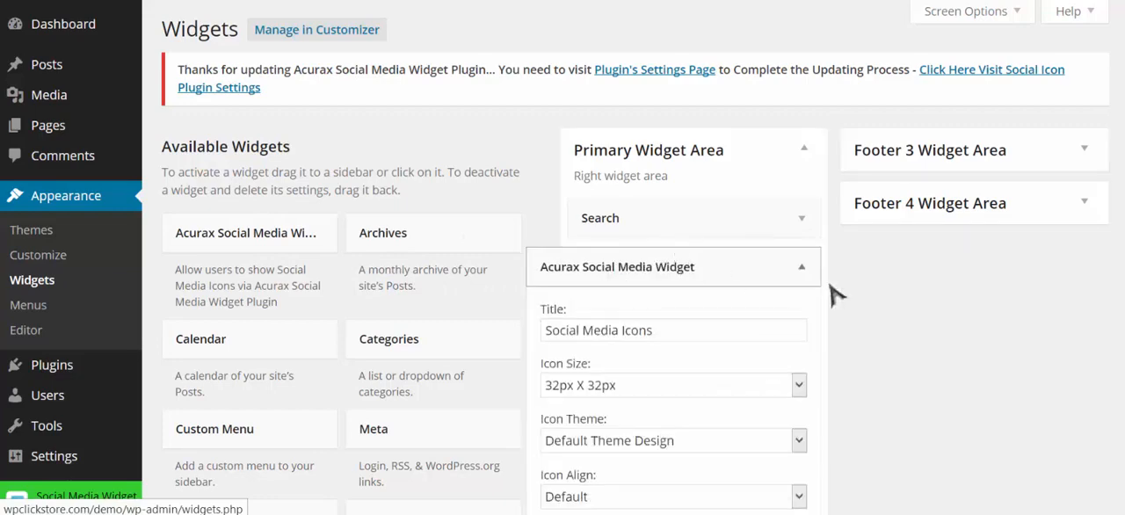
{"action": "left_click", "coordinate": [807, 269]}
{"action": "scroll", "coordinate": [910, 305], "scroll_direction": "down", "scroll_amount": 1}
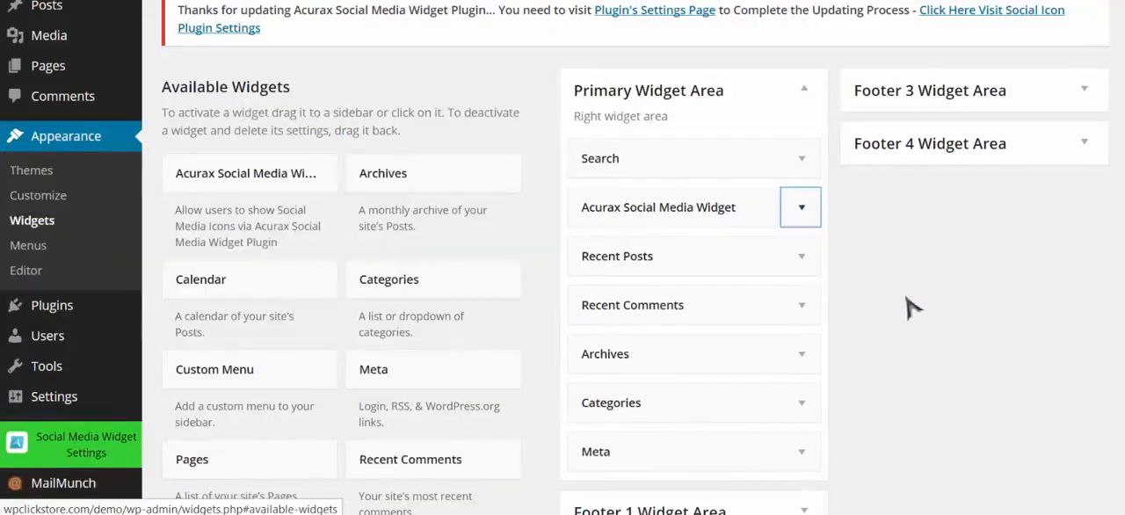
- Delete the Recent Comments widget from the Primary Widget Area
{"action": "left_click_drag", "start_coordinate": [783, 304], "coordinate": [320, 326]}
{"action": "left_click", "coordinate": [800, 305]}
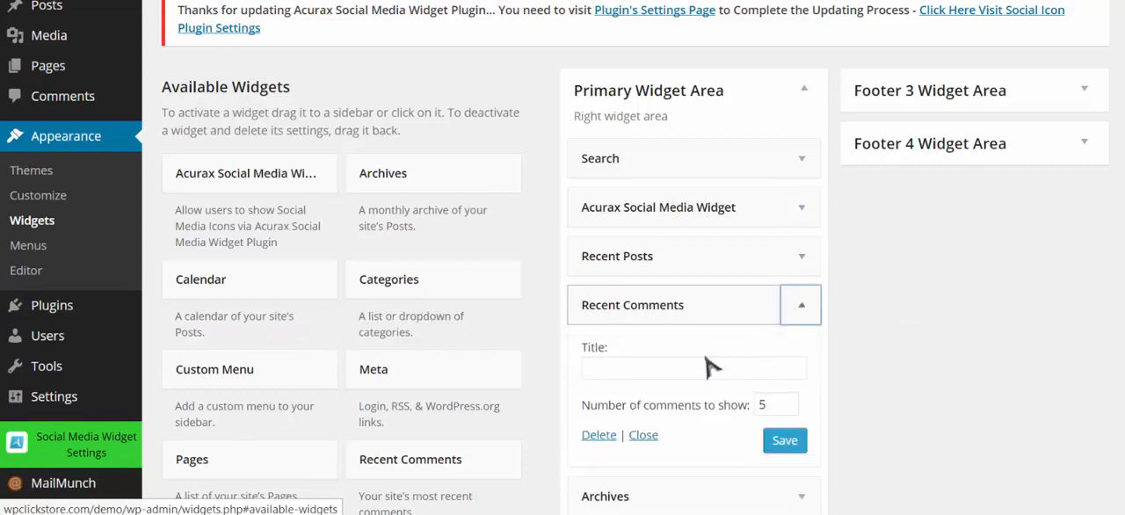
{"action": "left_click", "coordinate": [601, 436]}
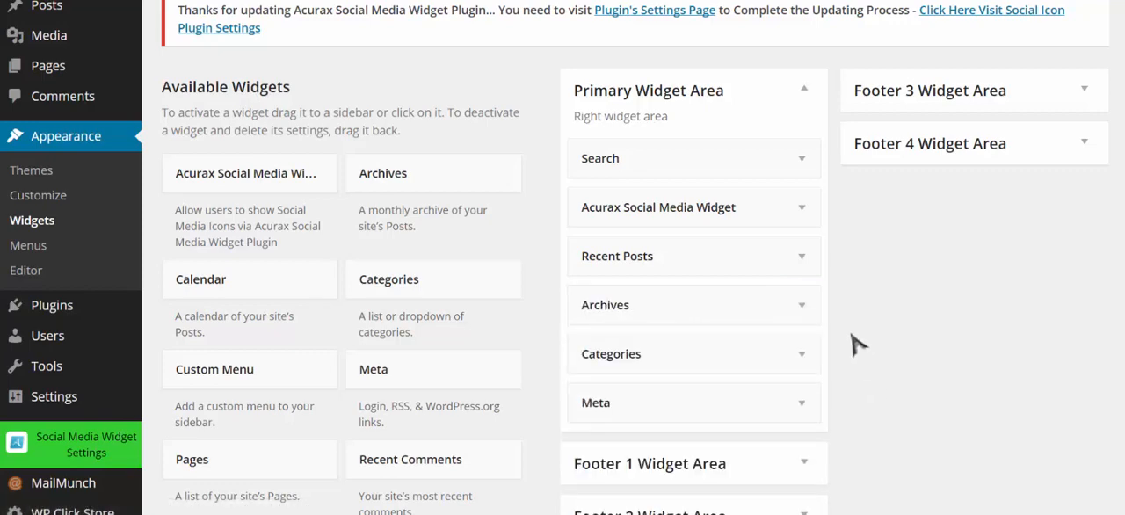
- Add the Sidebar MailMunch Form widget to the Primary Widget Area below the Acurax Social Media Widget, and close its settings
{"action": "scroll", "coordinate": [369, 350], "scroll_direction": "down", "scroll_amount": 1}
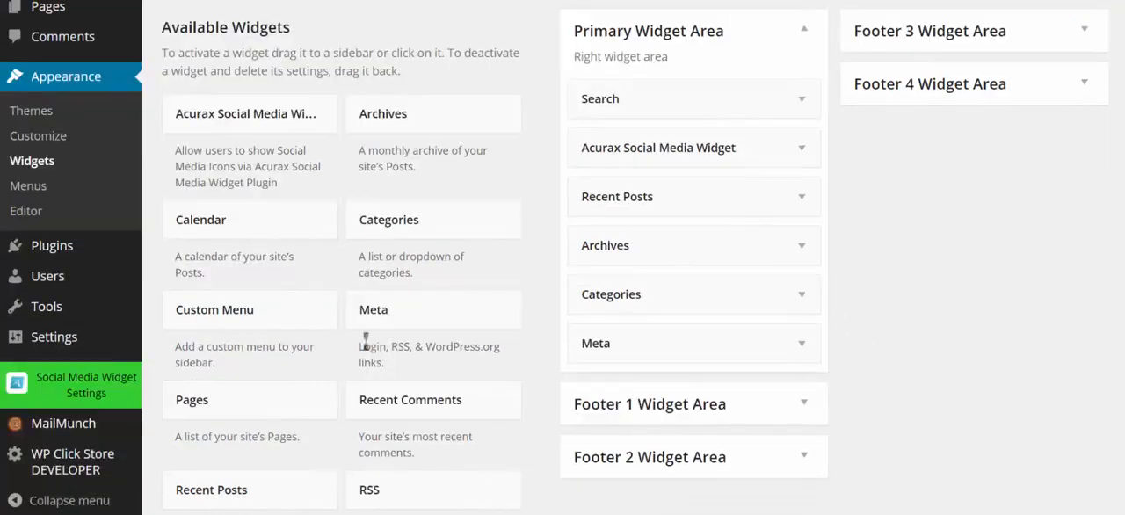
{"action": "scroll", "coordinate": [365, 341], "scroll_direction": "down", "scroll_amount": 1}
{"action": "scroll", "coordinate": [360, 427], "scroll_direction": "down", "scroll_amount": 2}
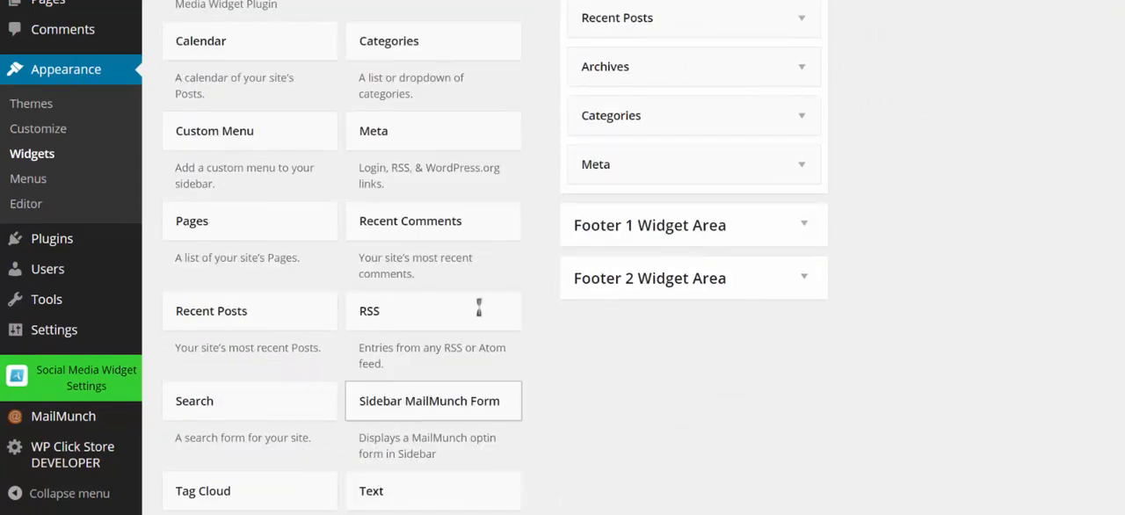
{"action": "left_click_drag", "start_coordinate": [479, 307], "coordinate": [652, 239]}
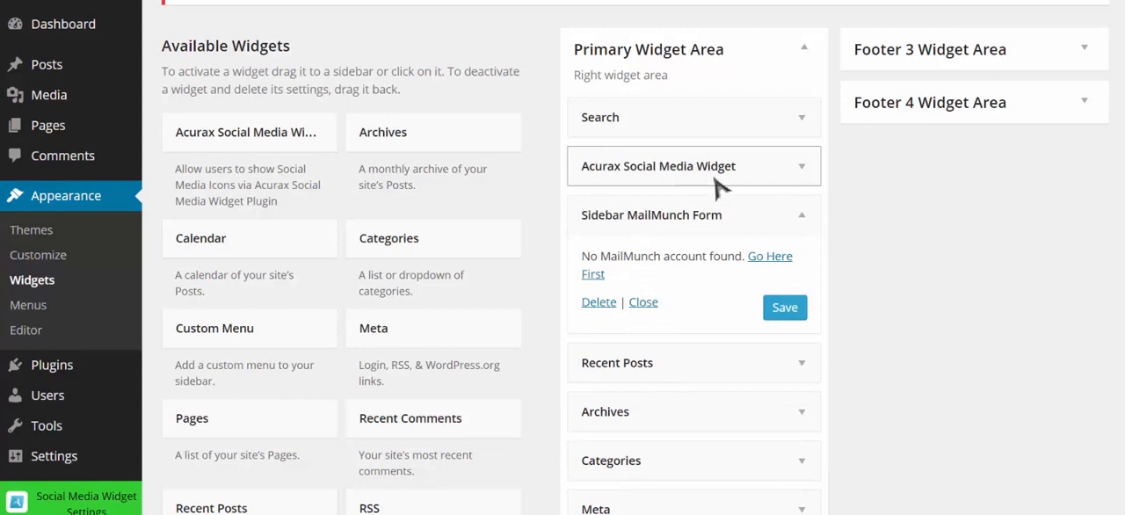
{"action": "left_click", "coordinate": [649, 305]}
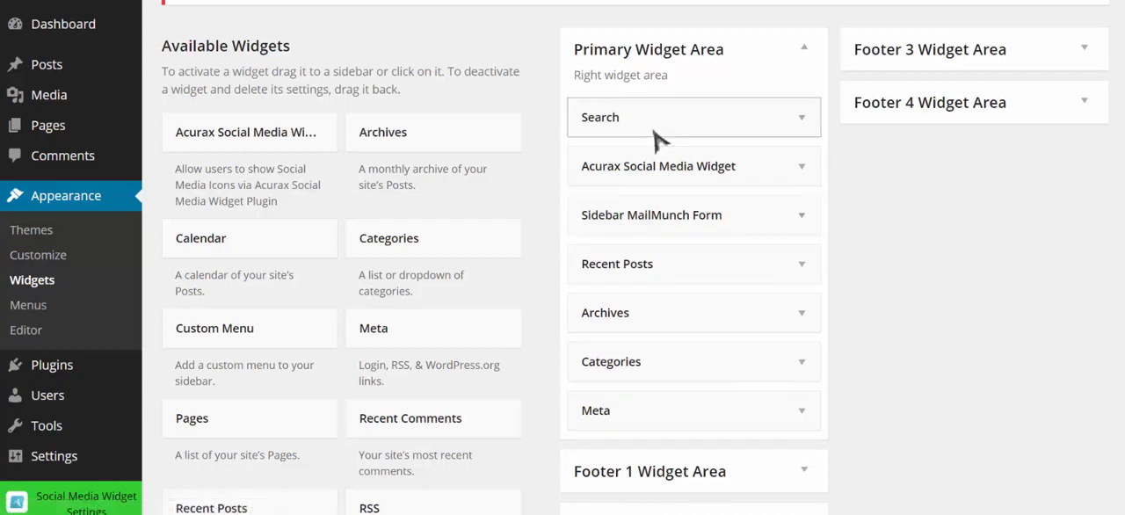
- Move the Categories widget above Archives in the Primary Widget Area
{"action": "scroll", "coordinate": [534, 215], "scroll_direction": "down", "scroll_amount": 1}
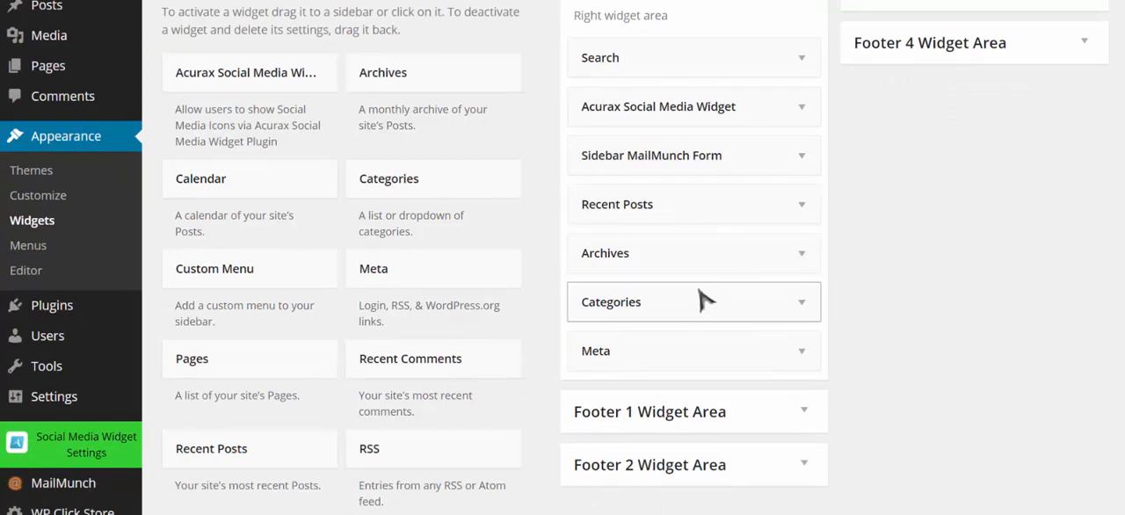
{"action": "left_click_drag", "start_coordinate": [708, 302], "coordinate": [708, 258]}
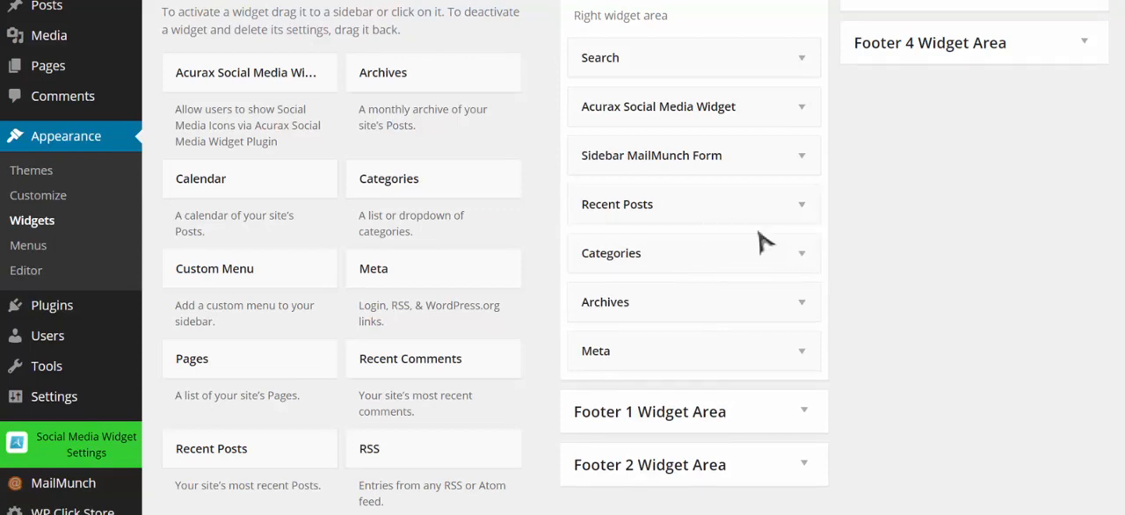
{"action": "scroll", "coordinate": [761, 240], "scroll_direction": "down", "scroll_amount": 1}
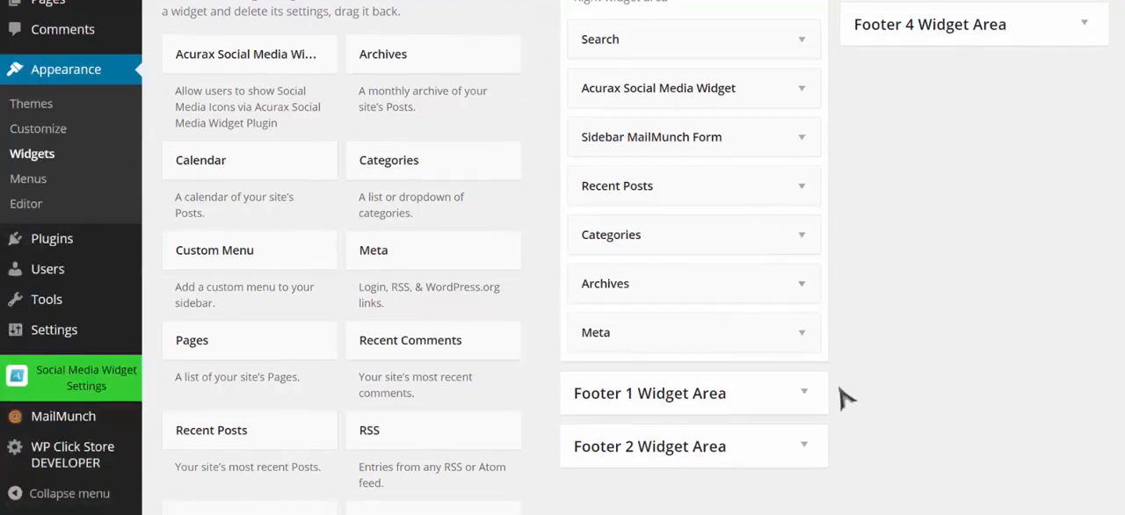
- Expand the Footer 1 Widget Area and add a Text widget to it, ready for content entry
{"action": "left_click", "coordinate": [803, 392]}
{"action": "scroll", "coordinate": [840, 351], "scroll_direction": "down", "scroll_amount": 3}
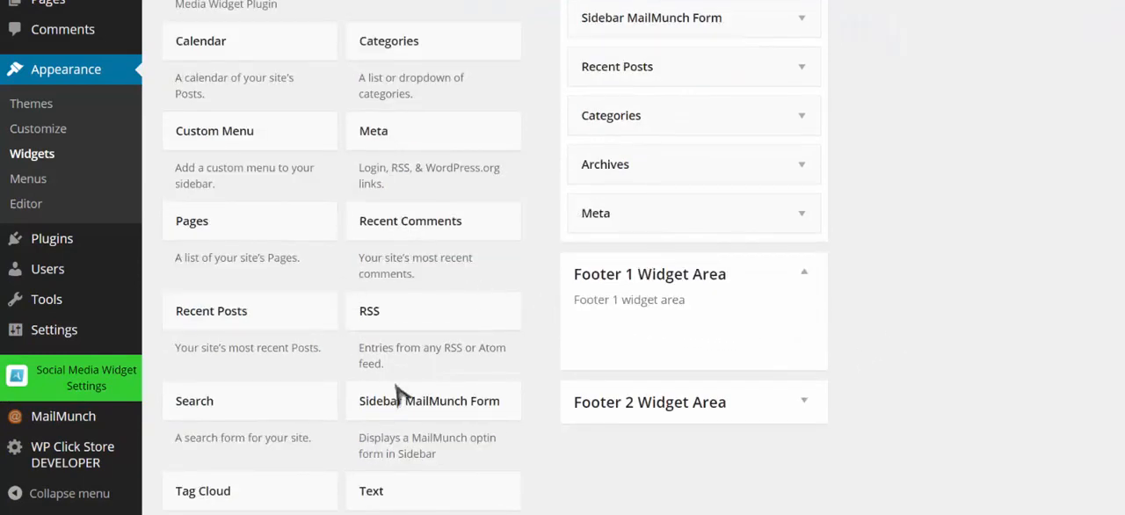
{"action": "left_click_drag", "start_coordinate": [430, 502], "coordinate": [675, 342]}
{"action": "left_click", "coordinate": [638, 447]}
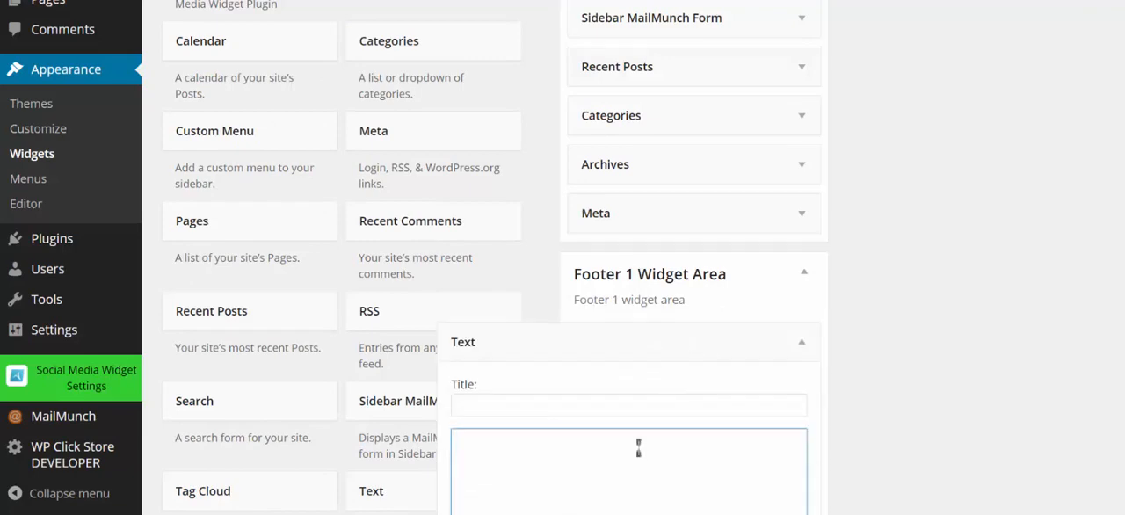
- Paste the AutoBinarySignals ClickBank banner HTML (ABS_300z250_v2.png, width 225) into the Footer 1 Text widget, save it and close its settings
{"action": "type", "text": "<a href=\"http://40c2252w0k3n6o2862yqvnmcyh.hop.clickbank.net/\"><img src=\"http://www.autobinarysignals.com/abs_images/jv/special/ABS_300z250_v2.png\" alt=\"\"width=\"225\" /></a>"}
{"action": "scroll", "coordinate": [935, 332], "scroll_direction": "down", "scroll_amount": 2}
{"action": "scroll", "coordinate": [826, 404], "scroll_direction": "down", "scroll_amount": 2}
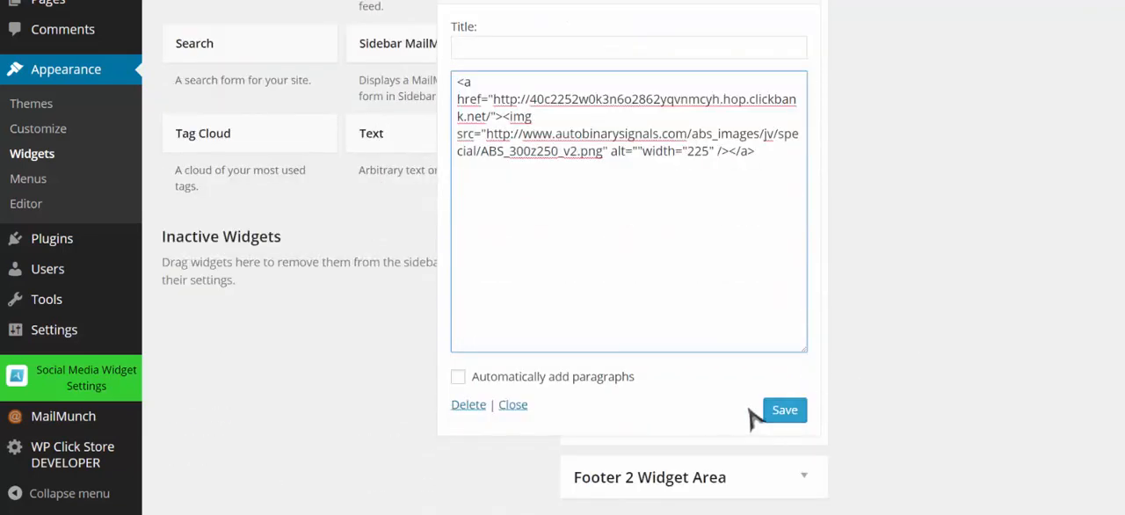
{"action": "left_click", "coordinate": [782, 413]}
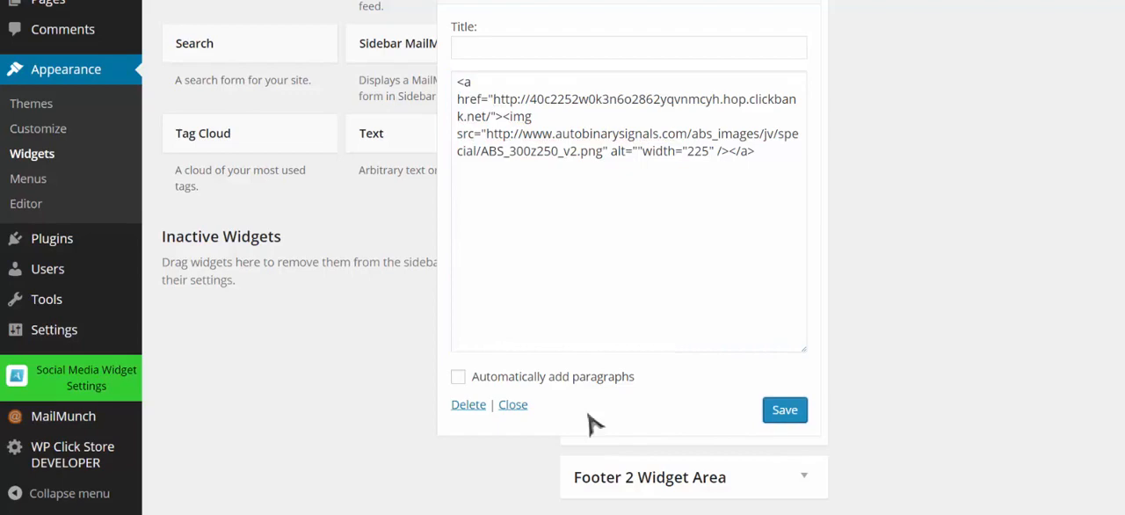
{"action": "left_click", "coordinate": [518, 406]}
{"action": "scroll", "coordinate": [876, 328], "scroll_direction": "up", "scroll_amount": 2}
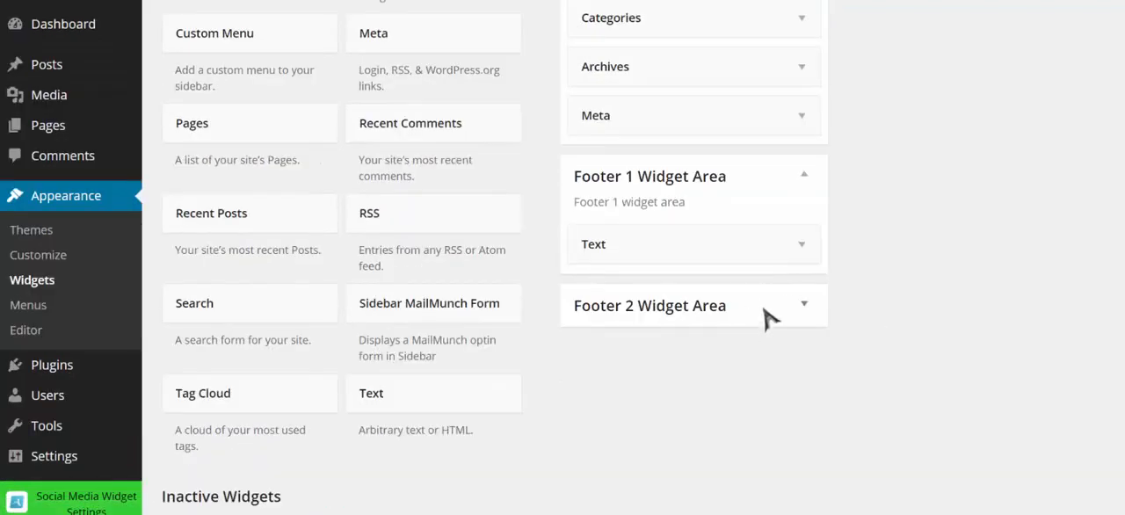
{"action": "scroll", "coordinate": [764, 316], "scroll_direction": "up", "scroll_amount": 2}
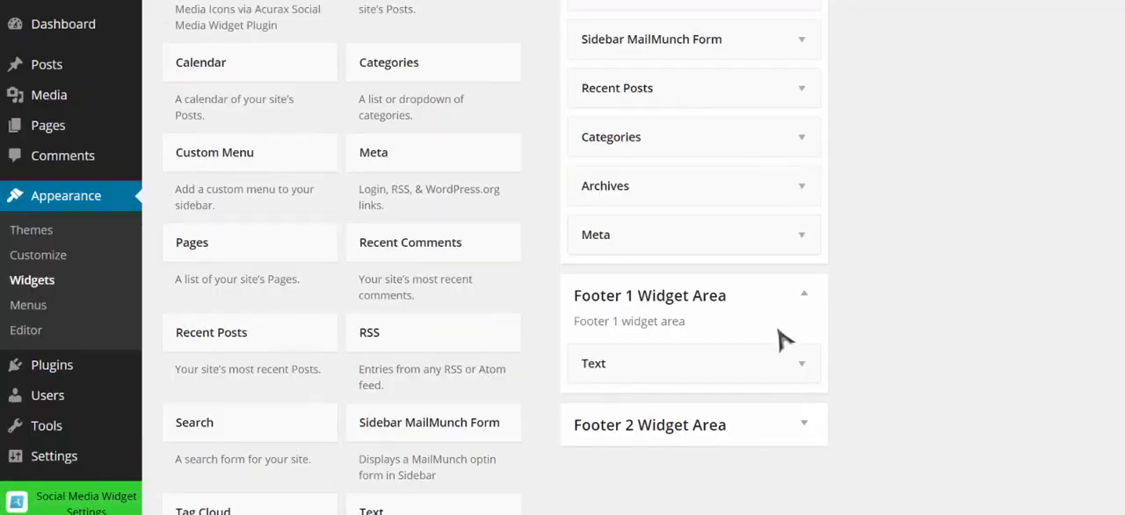
{"action": "scroll", "coordinate": [783, 341], "scroll_direction": "up", "scroll_amount": 3}
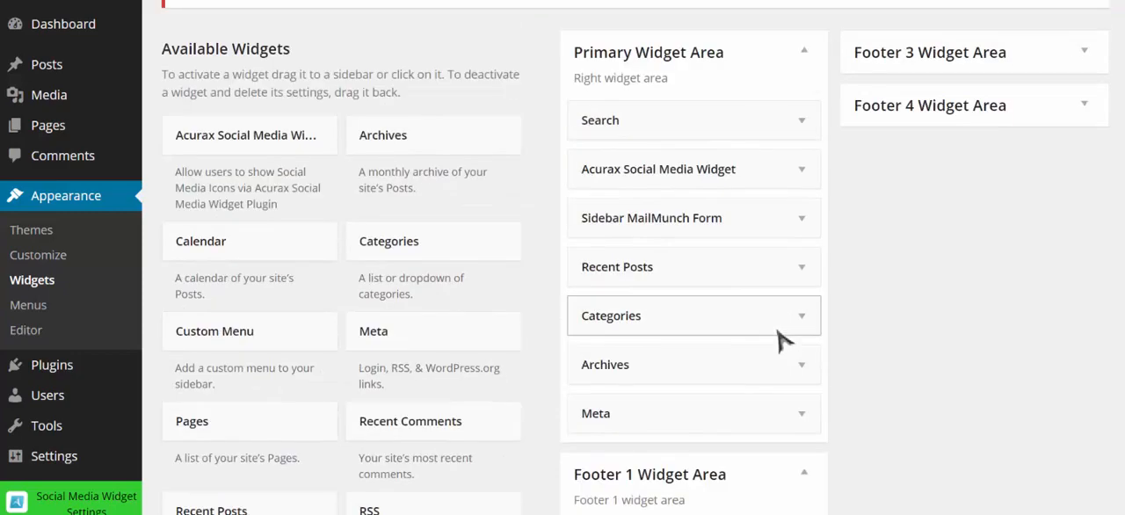
{"action": "scroll", "coordinate": [782, 341], "scroll_direction": "up", "scroll_amount": 2}
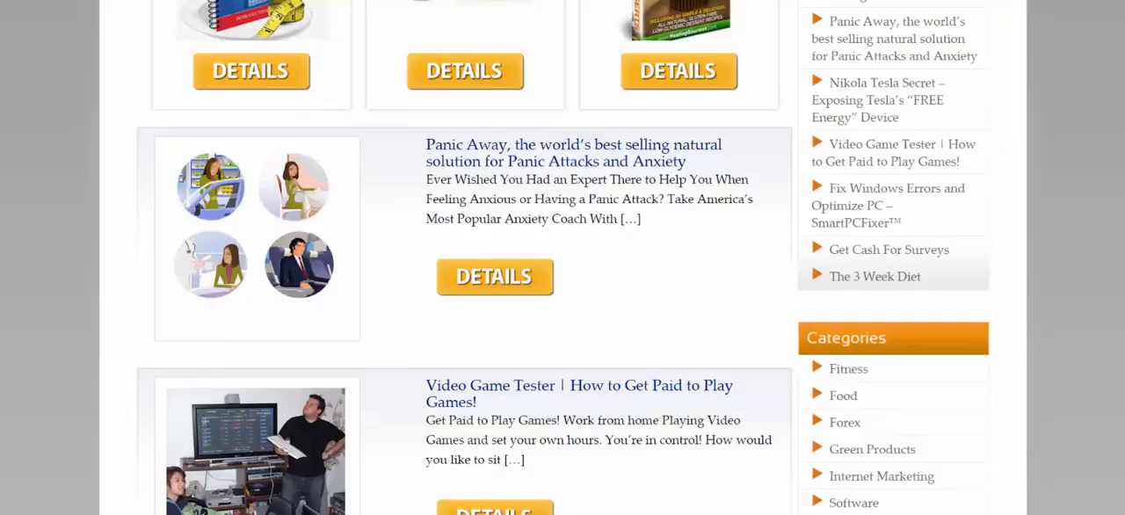
- Review the Info Product Superstore home page, examining the featured products, sidebar widgets, post listings and footer banner ads
{"action": "scroll", "coordinate": [563, 257], "scroll_direction": "up", "scroll_amount": 8}
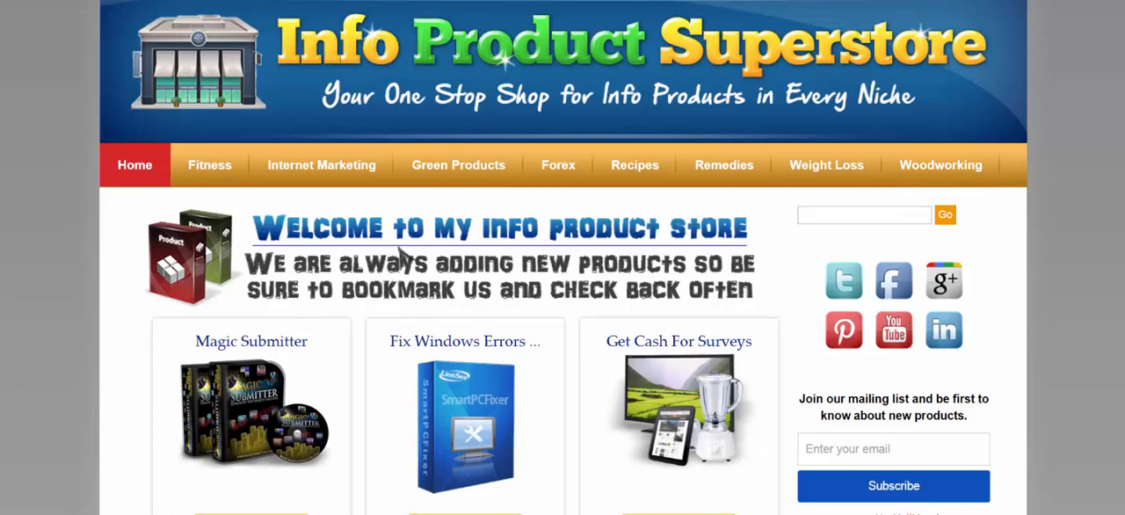
{"action": "scroll", "coordinate": [536, 252], "scroll_direction": "down", "scroll_amount": 1}
{"action": "scroll", "coordinate": [538, 254], "scroll_direction": "down", "scroll_amount": 1}
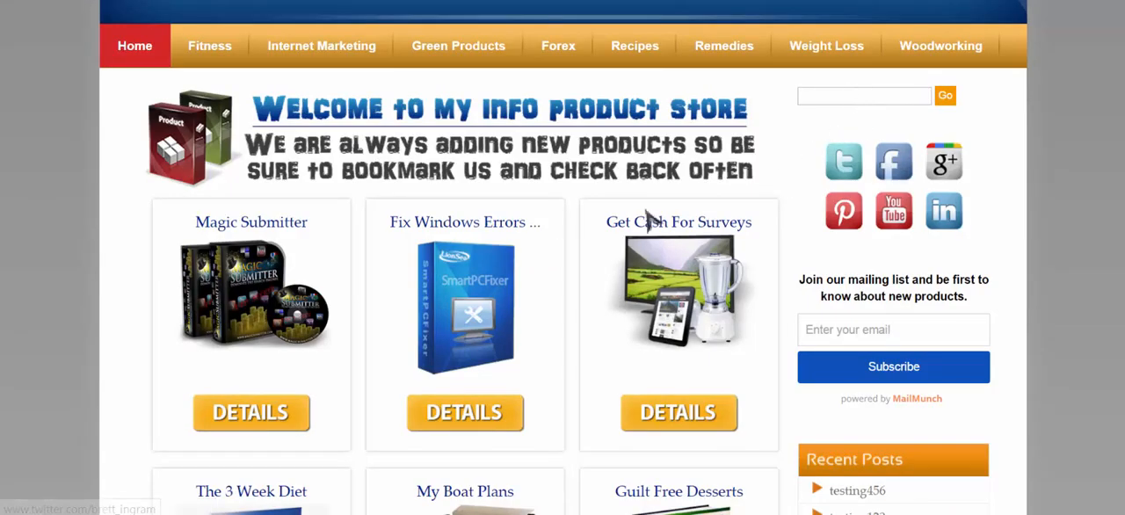
{"action": "scroll", "coordinate": [668, 220], "scroll_direction": "down", "scroll_amount": 2}
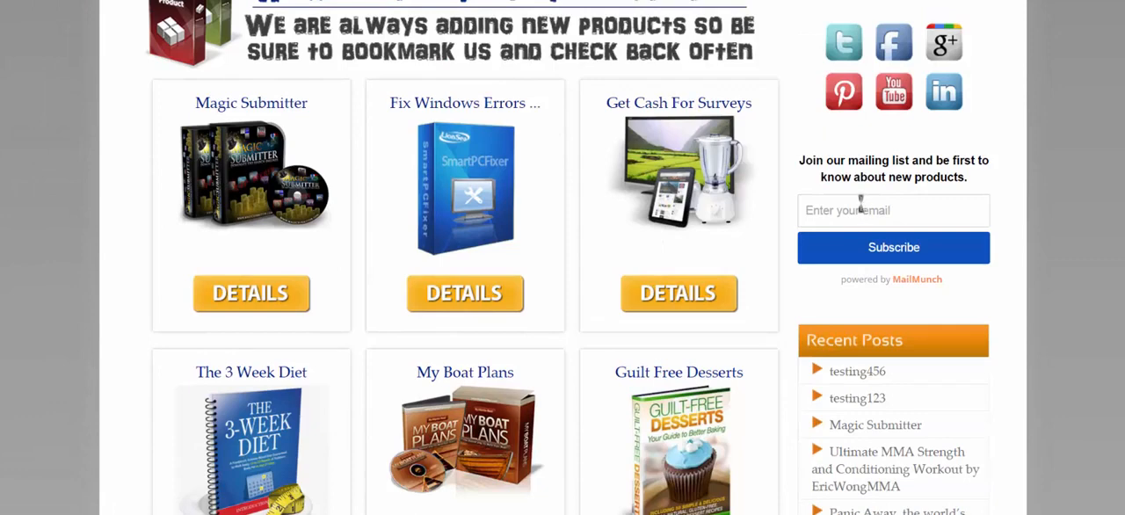
{"action": "scroll", "coordinate": [548, 201], "scroll_direction": "down", "scroll_amount": 1}
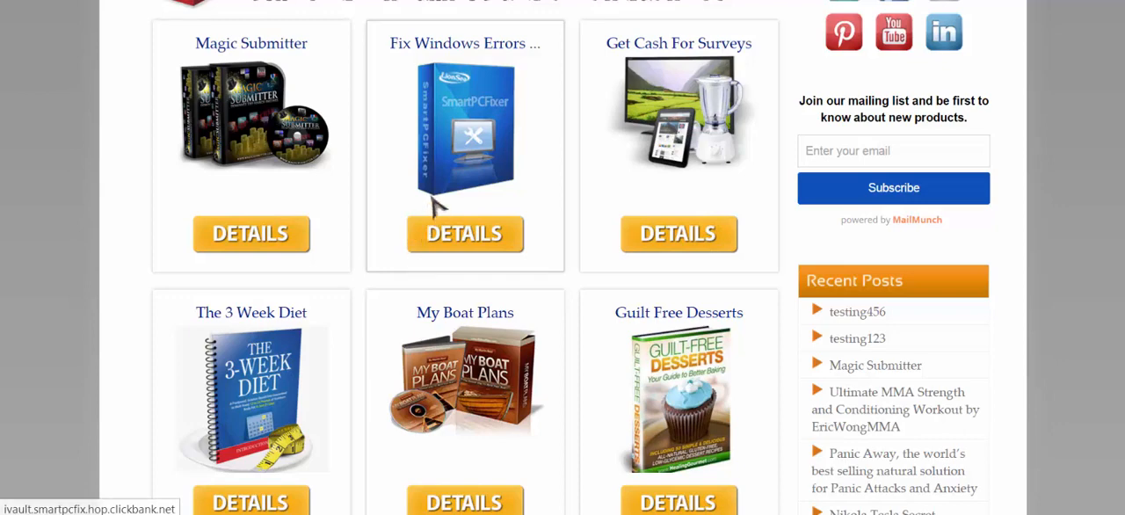
{"action": "scroll", "coordinate": [406, 164], "scroll_direction": "down", "scroll_amount": 1}
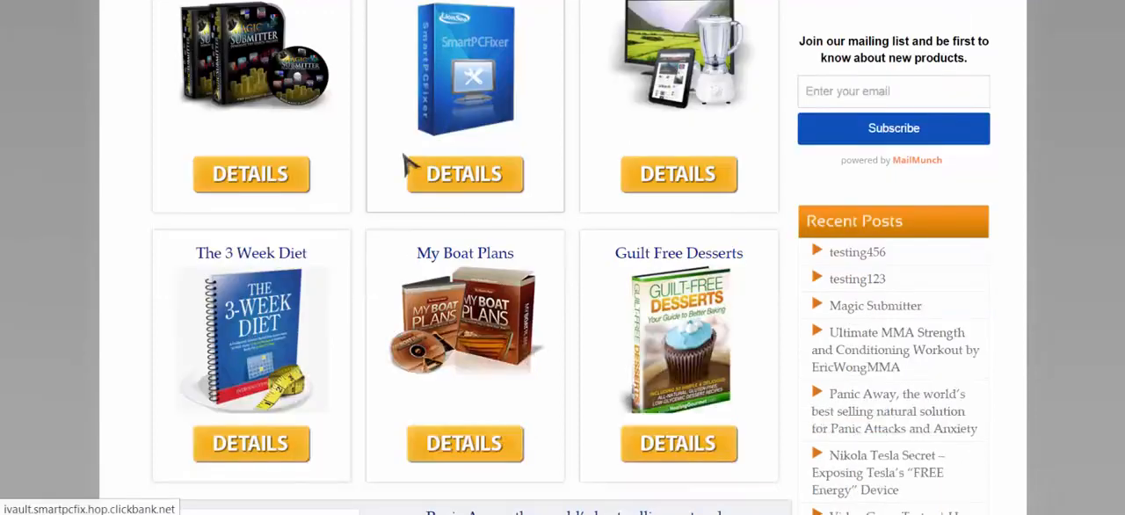
{"action": "scroll", "coordinate": [407, 163], "scroll_direction": "down", "scroll_amount": 2}
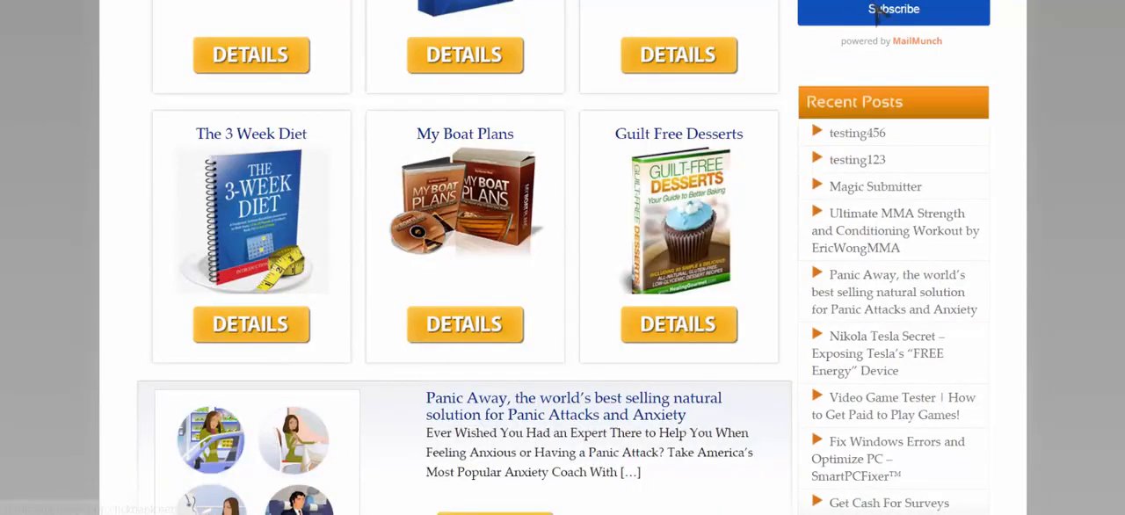
{"action": "scroll", "coordinate": [870, 134], "scroll_direction": "down", "scroll_amount": 4}
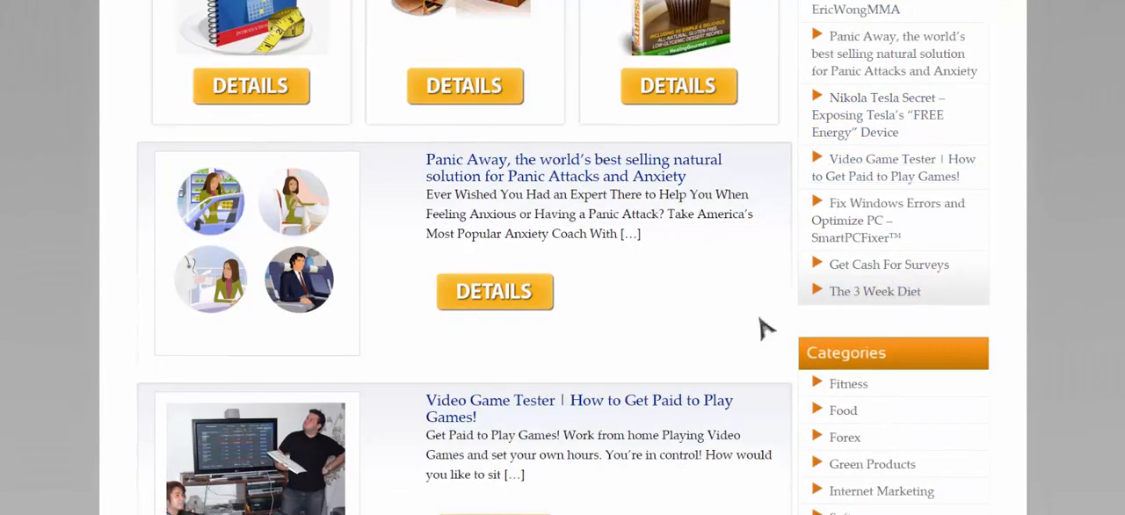
{"action": "scroll", "coordinate": [539, 310], "scroll_direction": "down", "scroll_amount": 3}
{"action": "scroll", "coordinate": [436, 295], "scroll_direction": "down", "scroll_amount": 3}
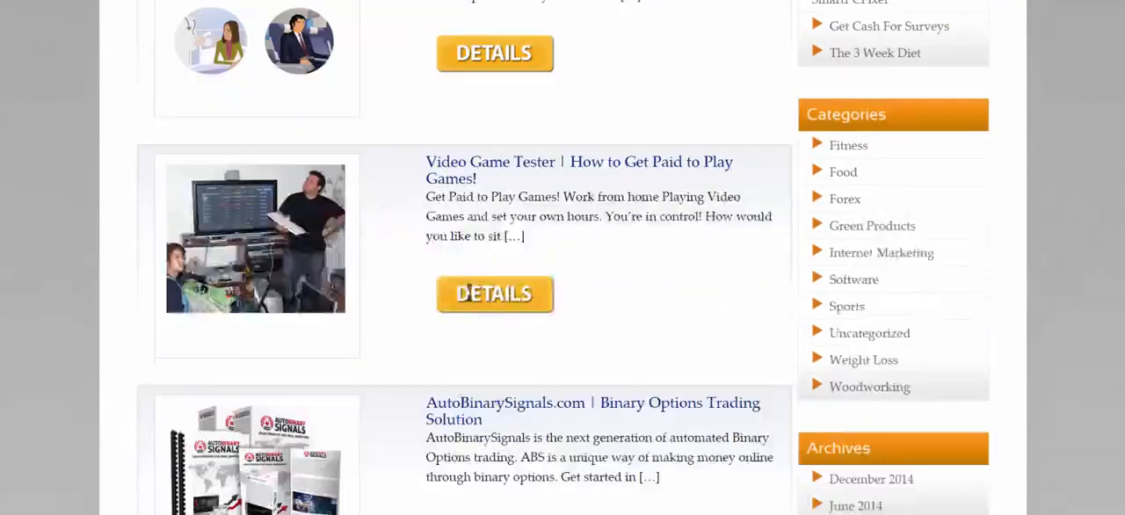
{"action": "scroll", "coordinate": [610, 255], "scroll_direction": "down", "scroll_amount": 5}
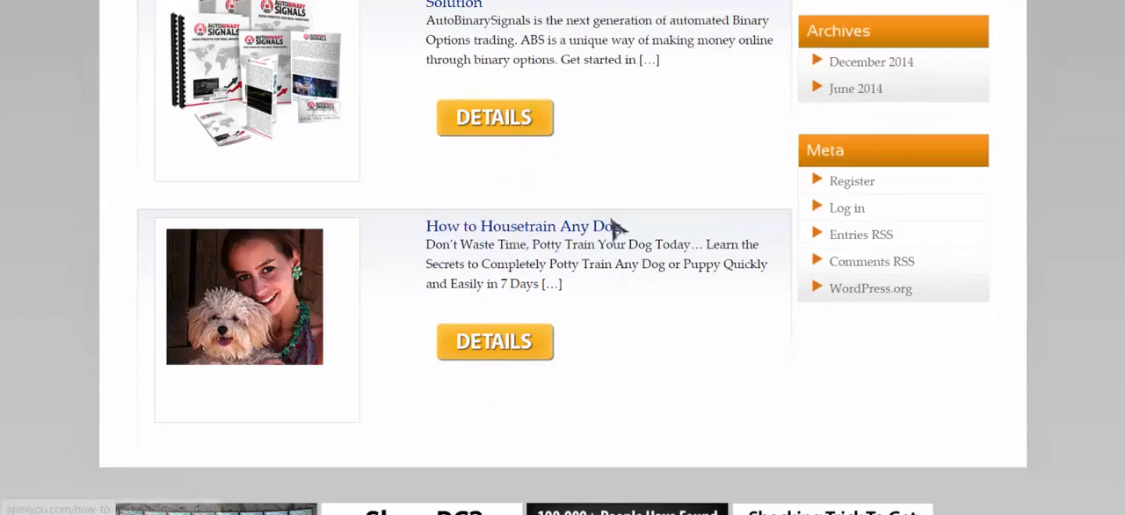
{"action": "scroll", "coordinate": [613, 226], "scroll_direction": "down", "scroll_amount": 3}
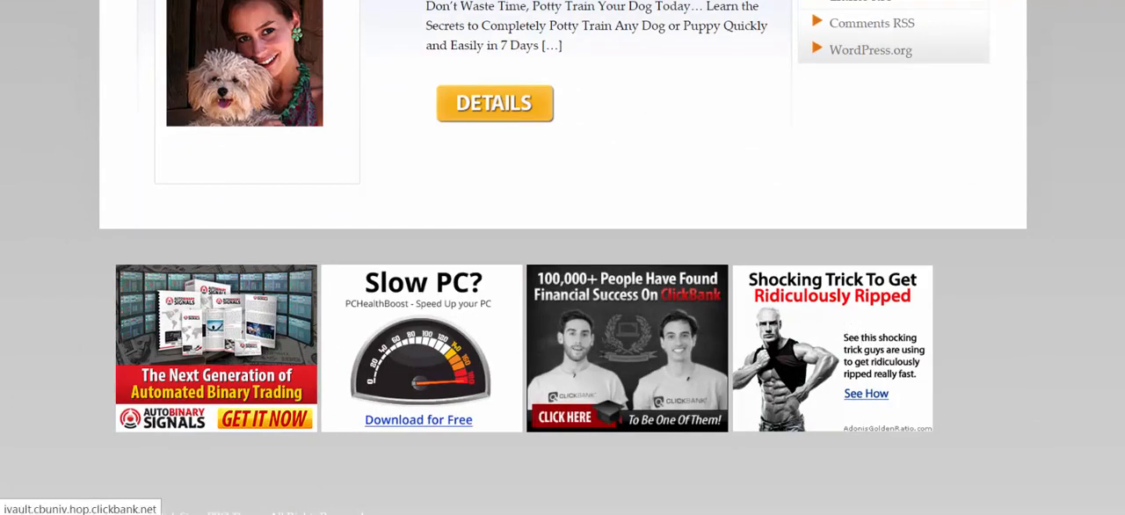
{"action": "scroll", "coordinate": [665, 227], "scroll_direction": "up", "scroll_amount": 12}
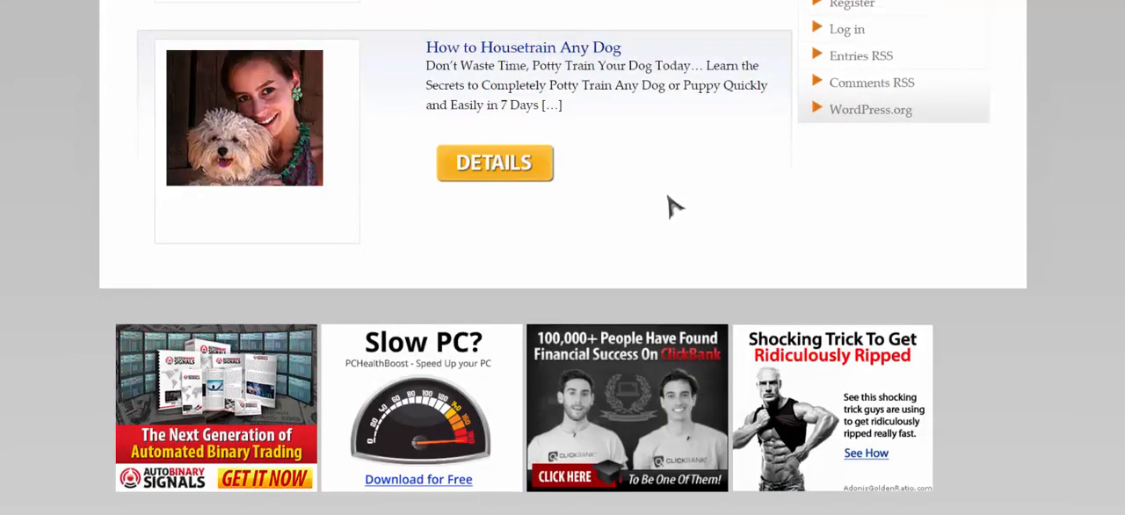
{"action": "scroll", "coordinate": [670, 203], "scroll_direction": "up", "scroll_amount": 5}
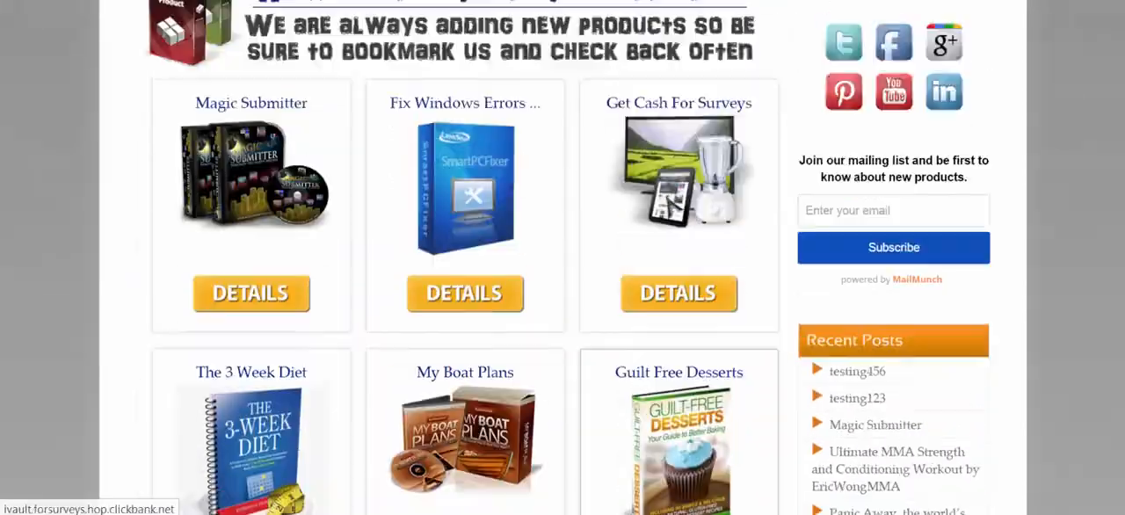